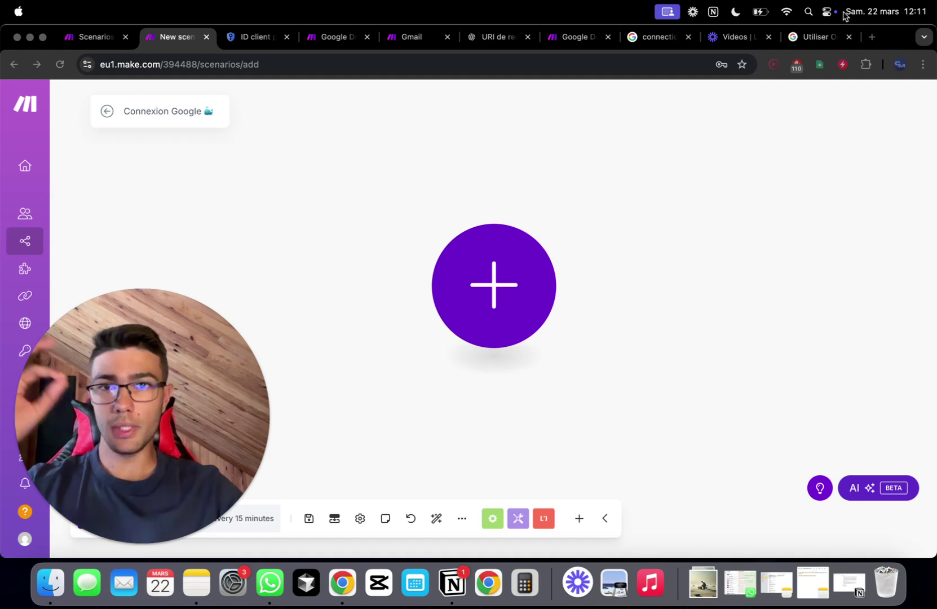
- Switch to the other Chrome profile, go to cloud.google.com and start the free trial sign-up
left_click(901, 66)
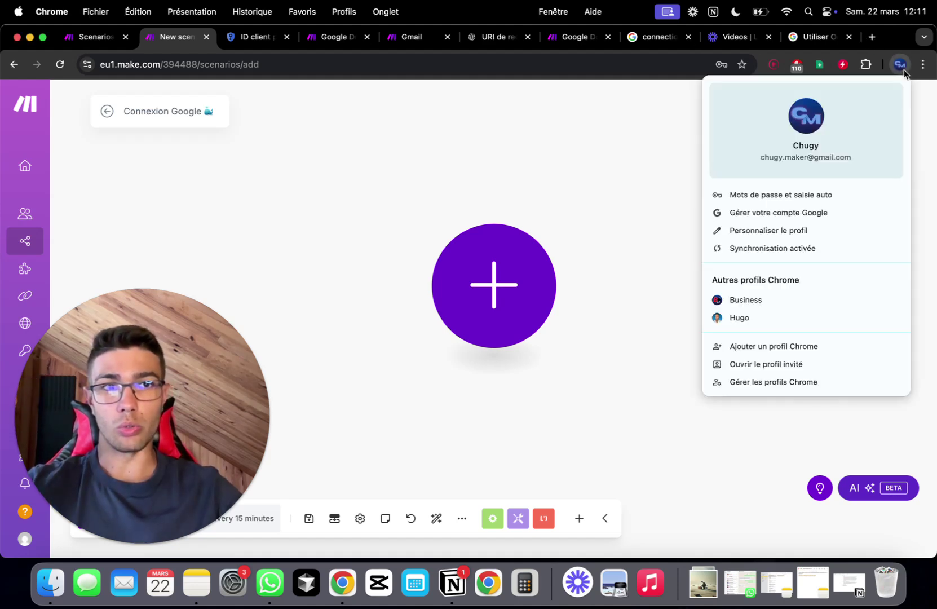
left_click(761, 326)
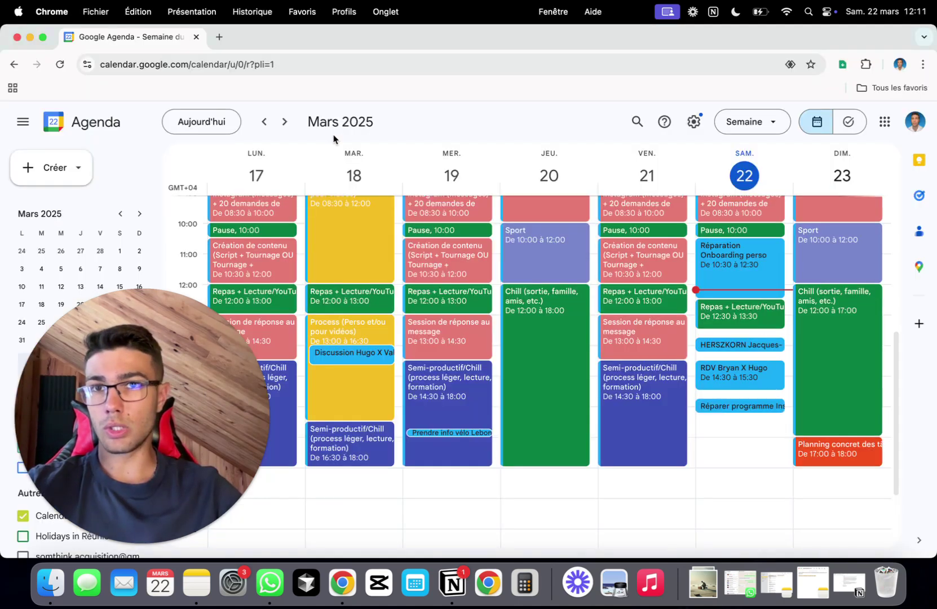
left_click(217, 36)
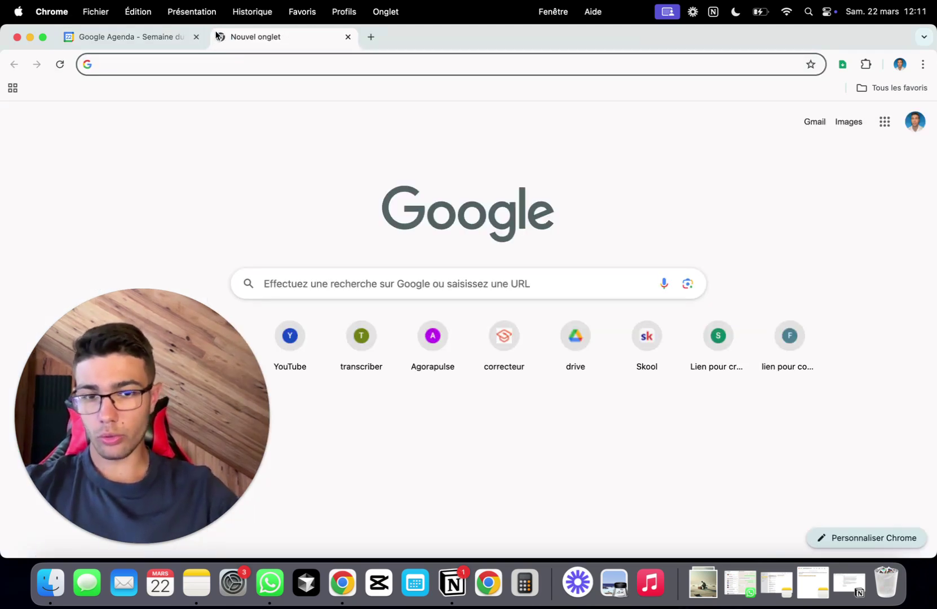
type("cloud.google")
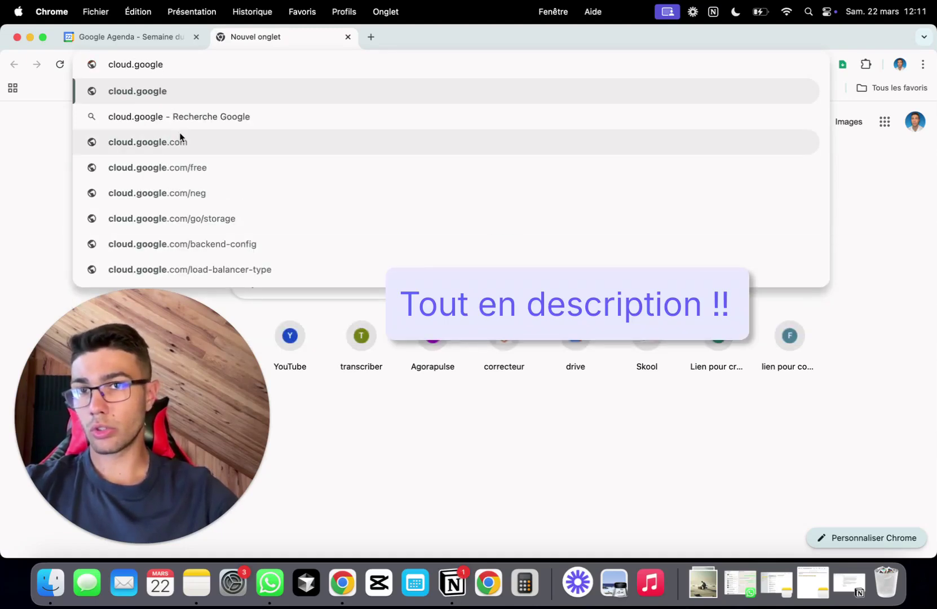
left_click(179, 138)
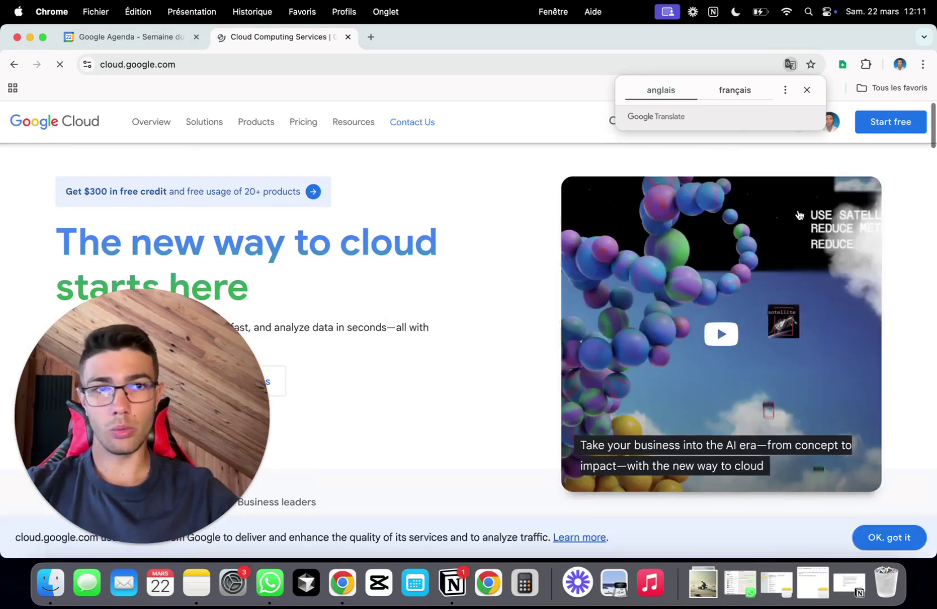
left_click(807, 90)
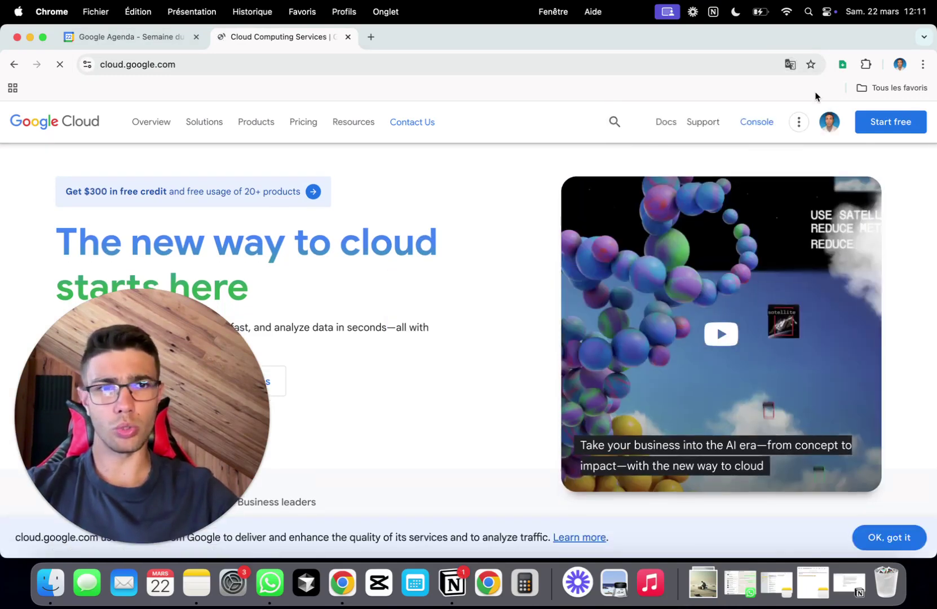
left_click(866, 119)
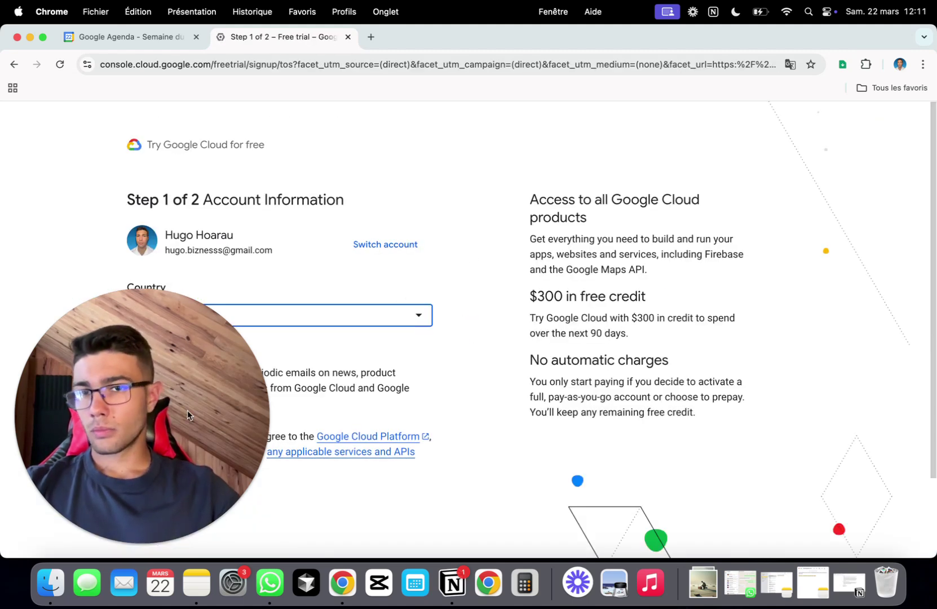
- Agree to the free-trial terms to activate the €286 credit trial for My First Project
left_click(123, 543)
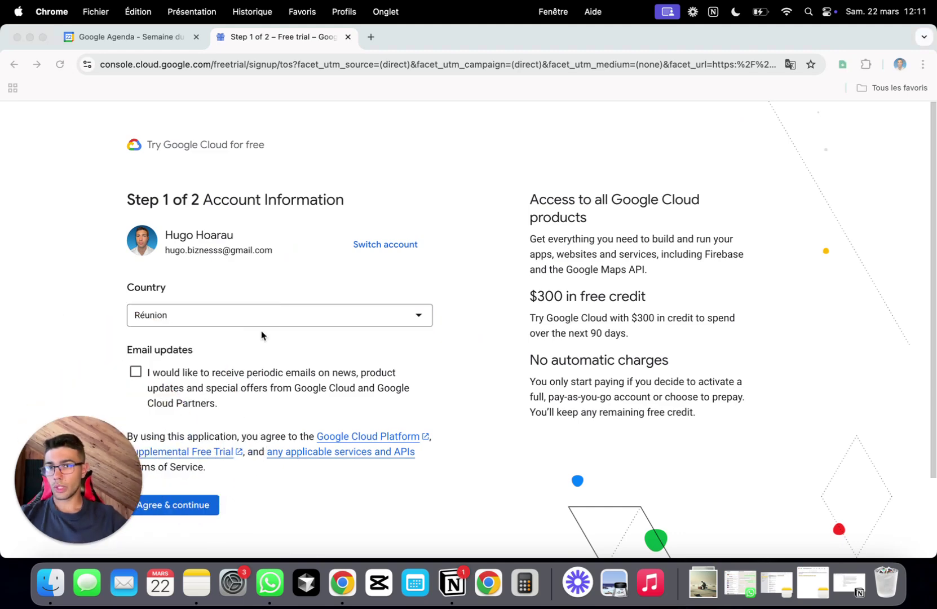
scroll(262, 333, "down", 3)
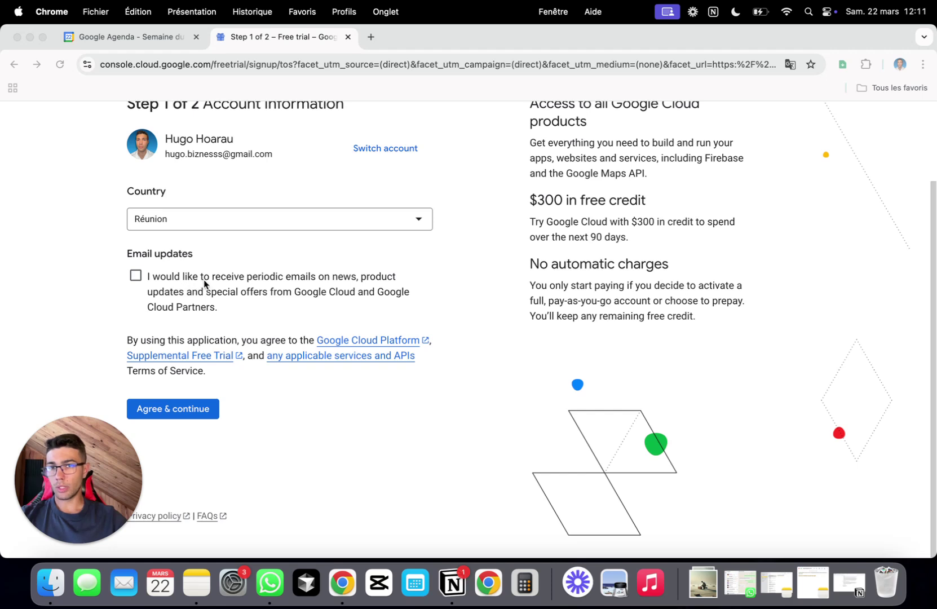
left_click(185, 415)
left_click(186, 418)
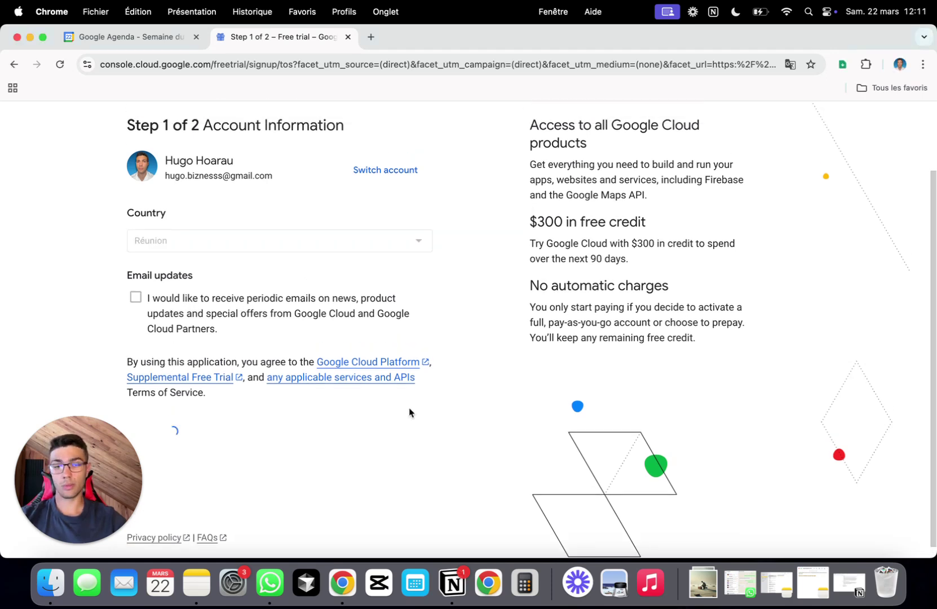
left_click_drag(530, 236, 676, 240)
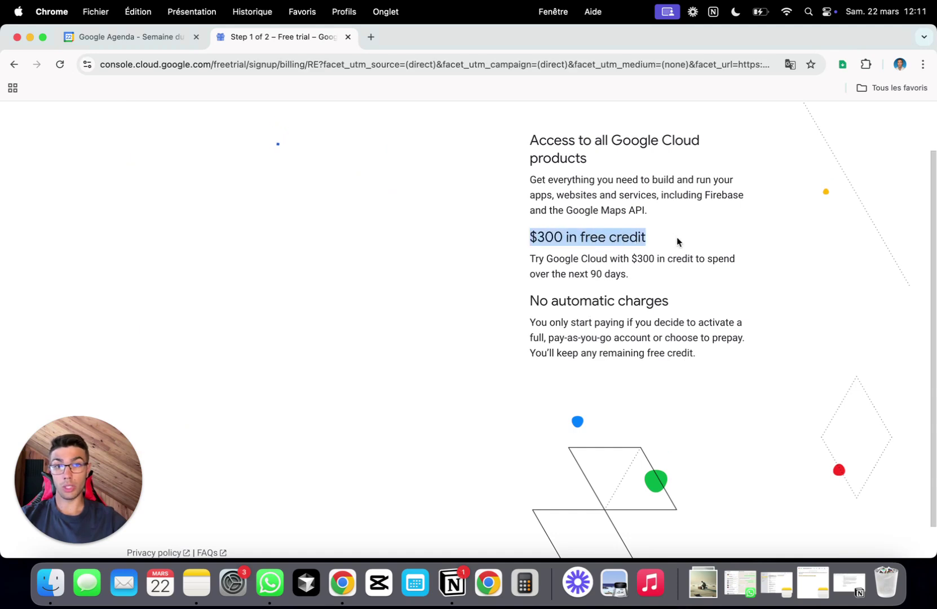
left_click(677, 237)
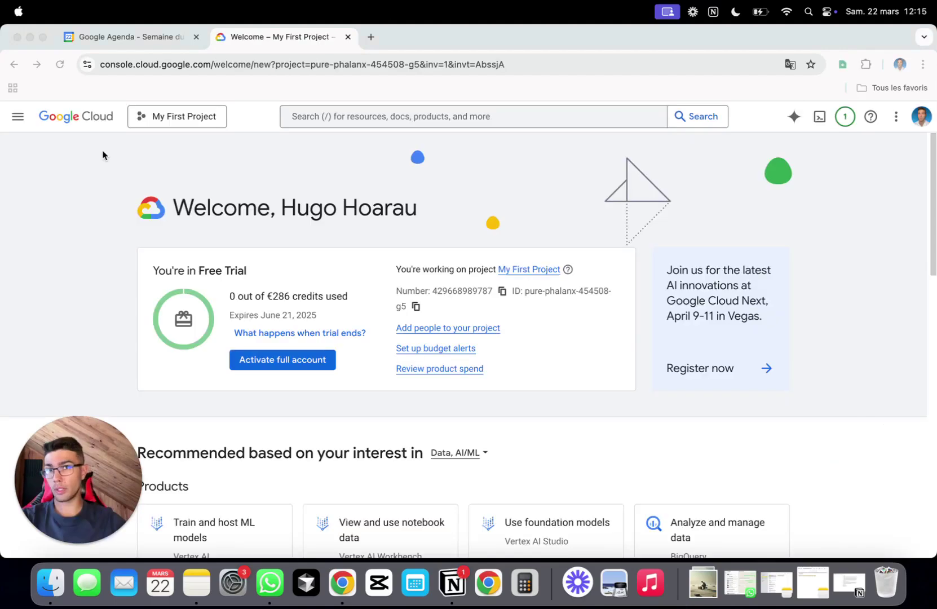
- Create a new project named 'MAKE-COM 2' located under No organization
left_click(220, 119)
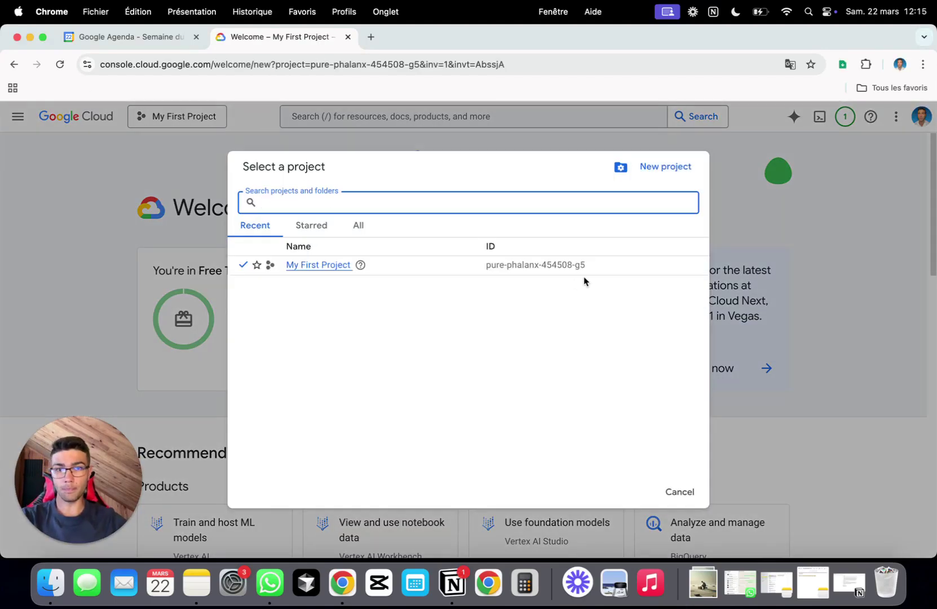
left_click(675, 167)
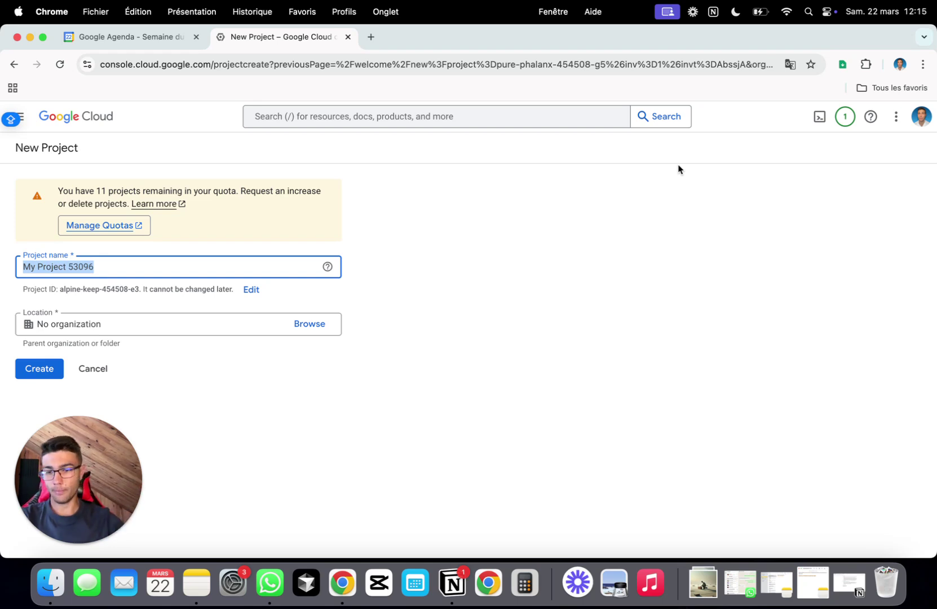
type("MAKE")
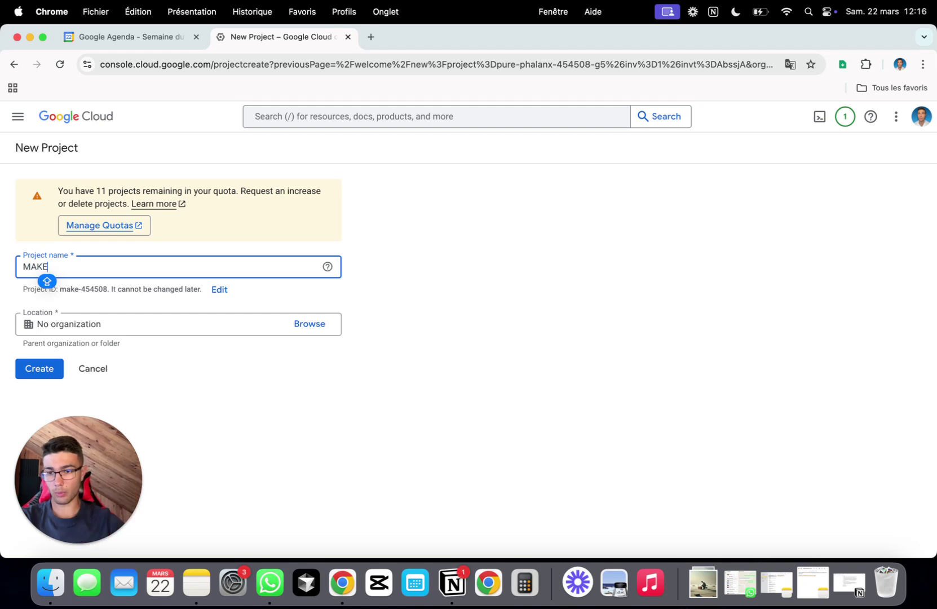
type("-CO")
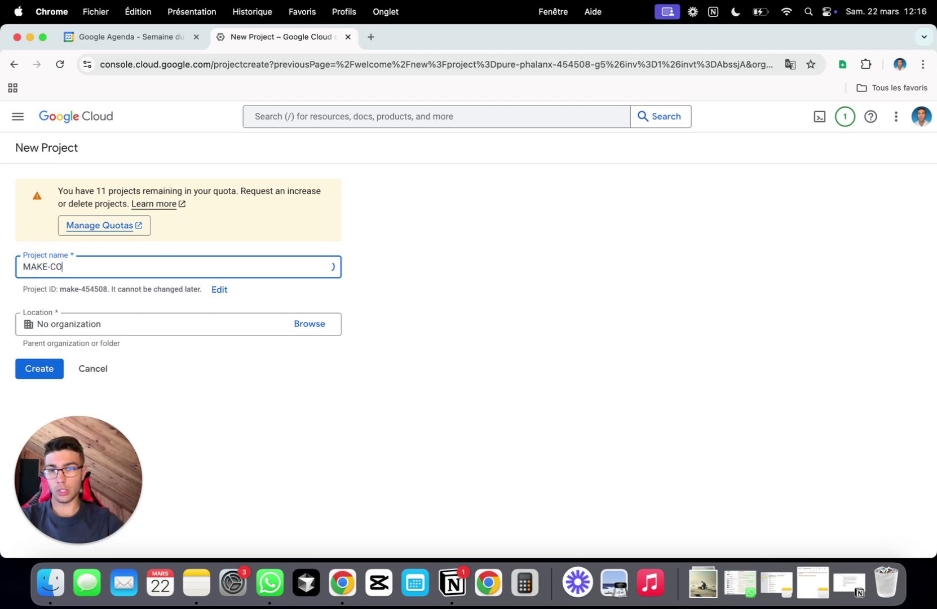
type("M (")
key("BackSpace")
type("2")
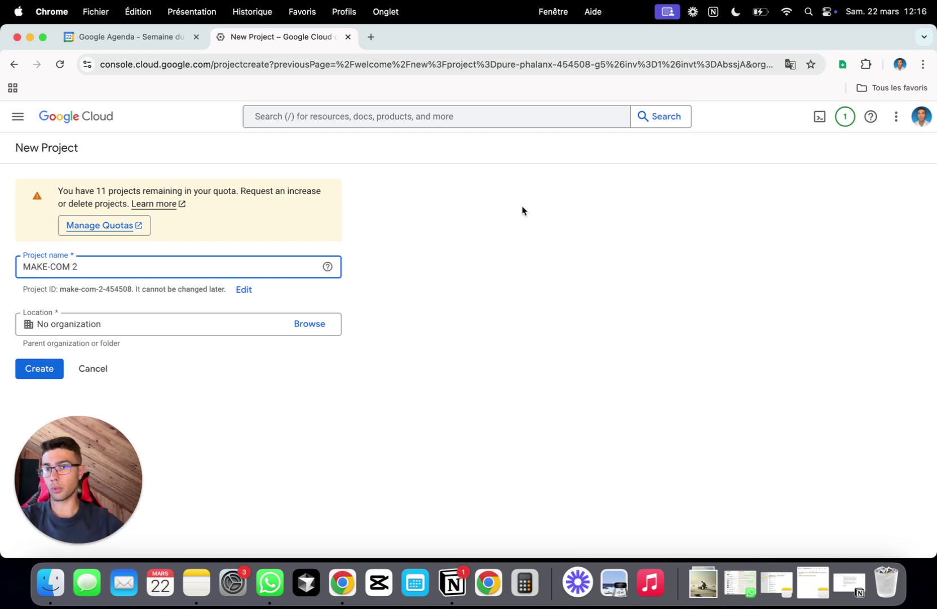
left_click(302, 326)
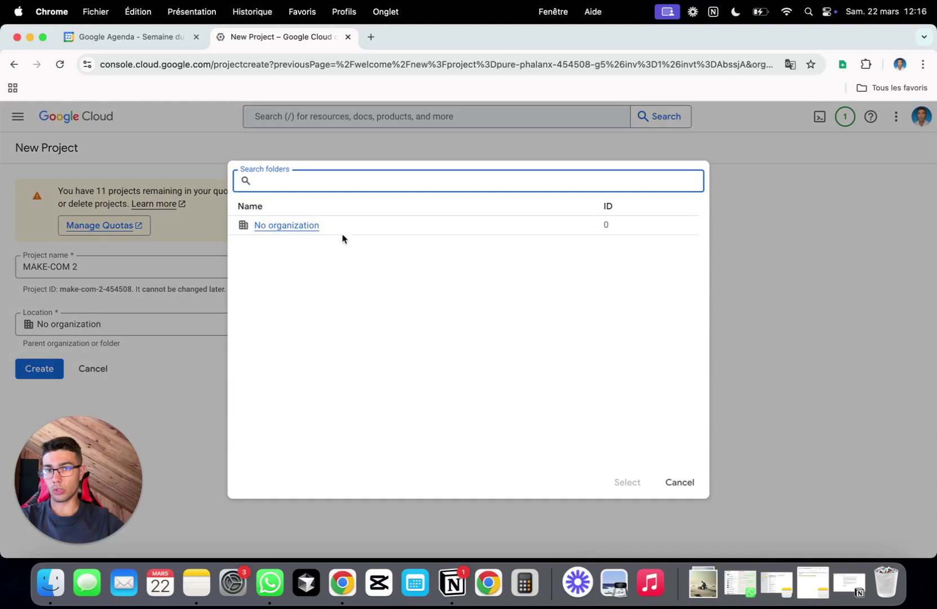
left_click(338, 226)
left_click(31, 372)
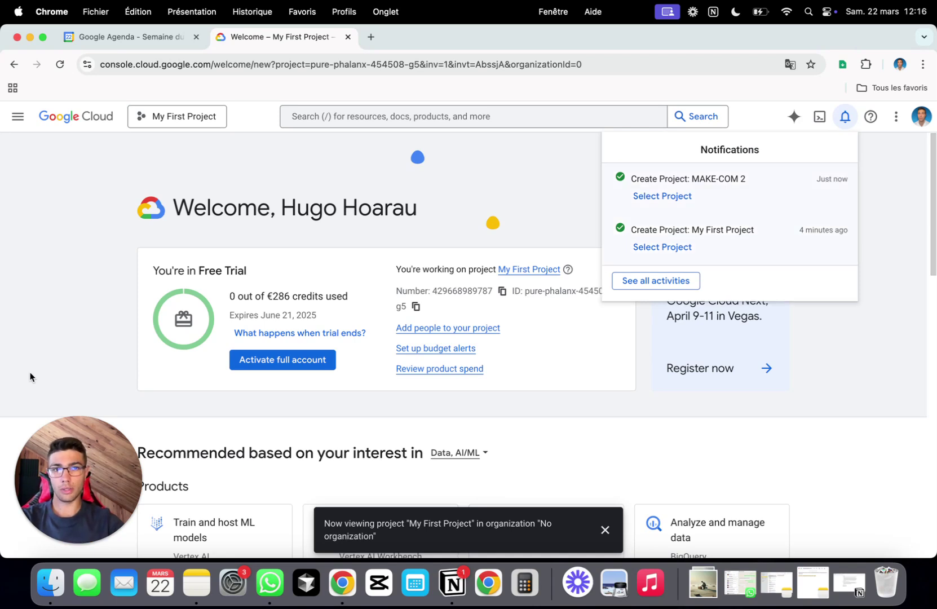
- Select MAKE-COM 2 as the active project and open Manage Resources to list all projects
left_click(689, 198)
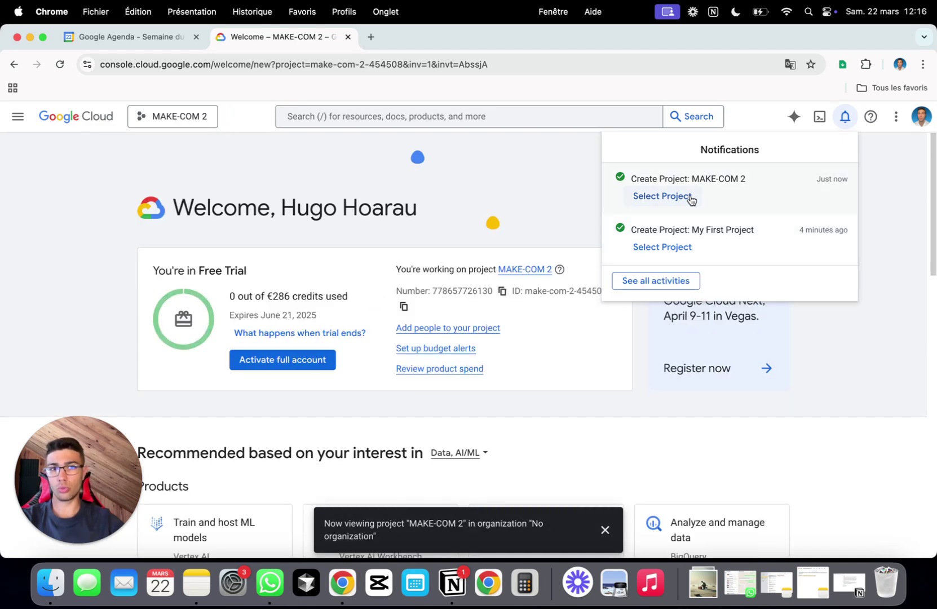
left_click(25, 122)
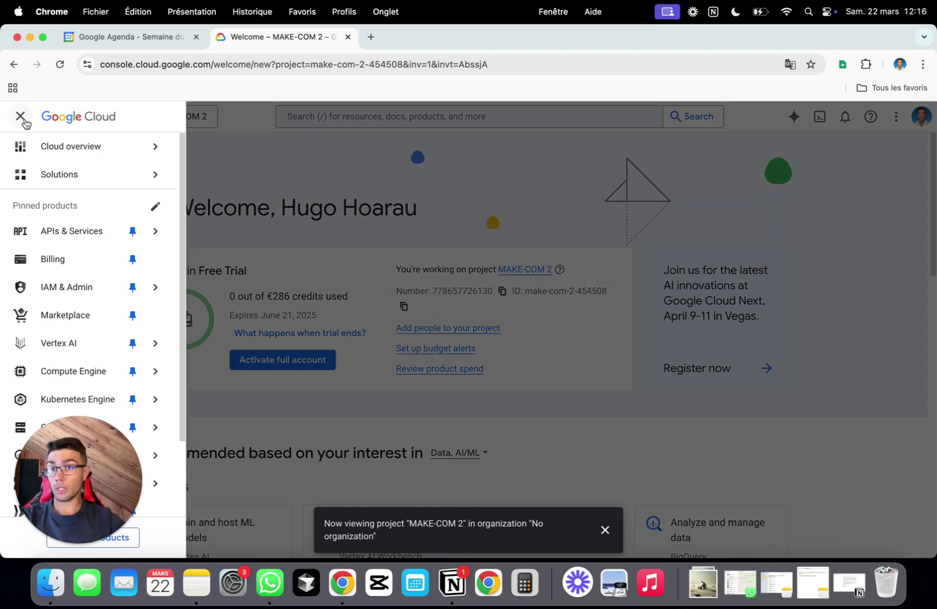
mouse_move(85, 232)
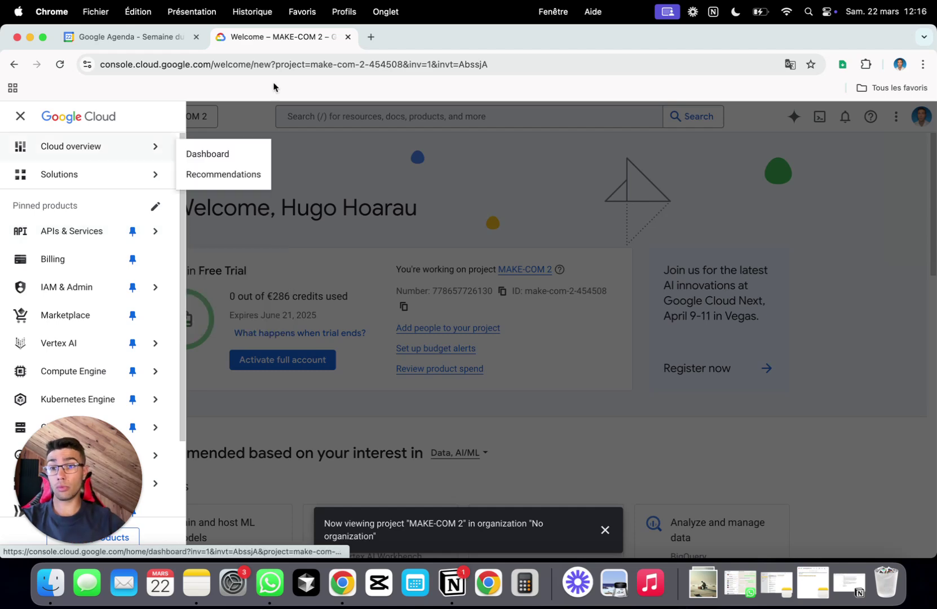
left_click(344, 185)
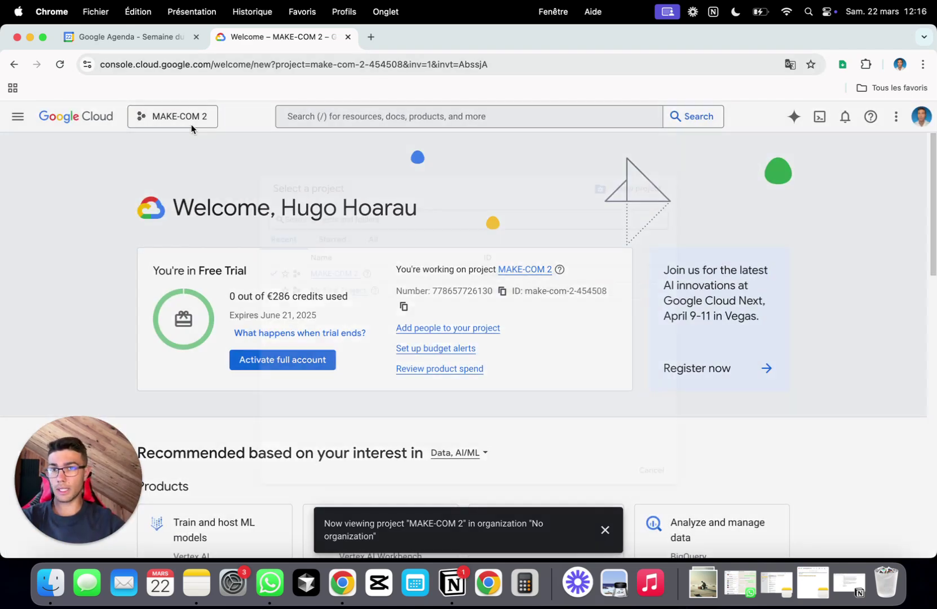
left_click(213, 123)
left_click(620, 168)
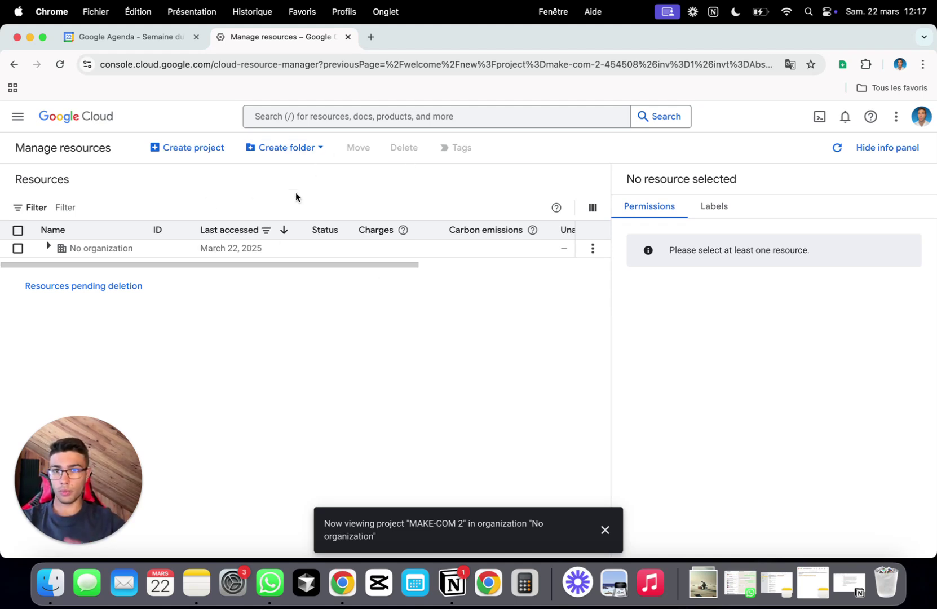
- Shut down My First Project, confirming with its pasted project ID
left_click(49, 248)
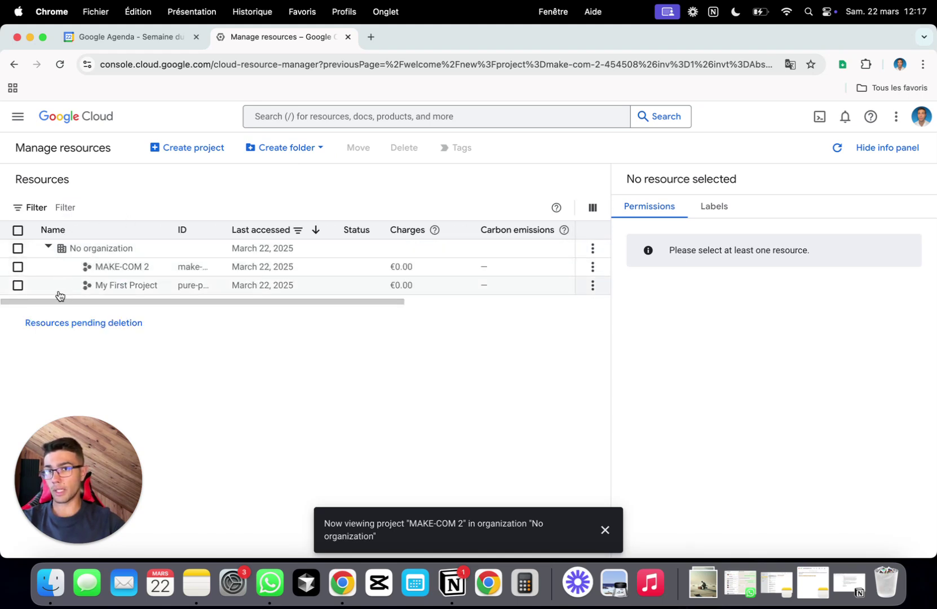
left_click(18, 286)
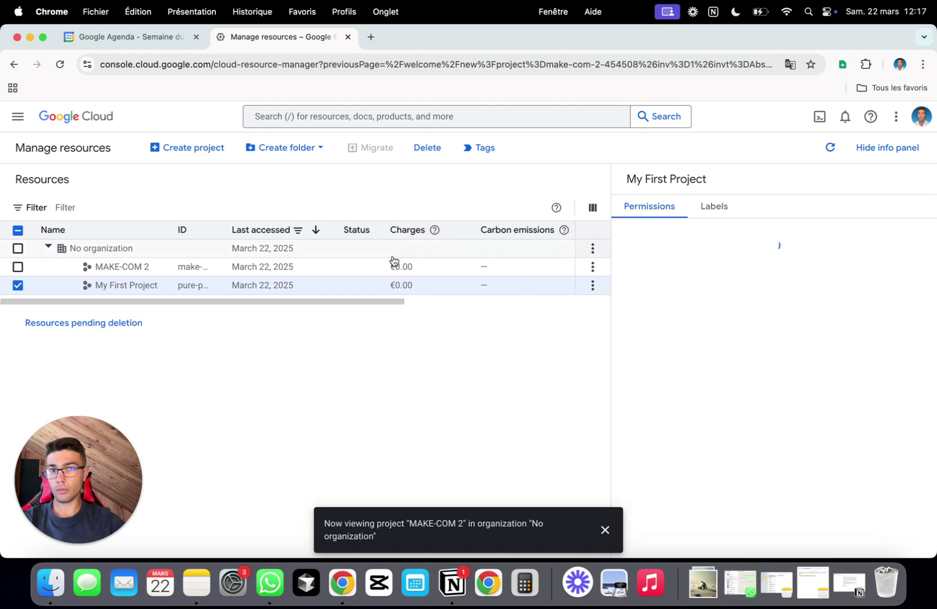
left_click(433, 152)
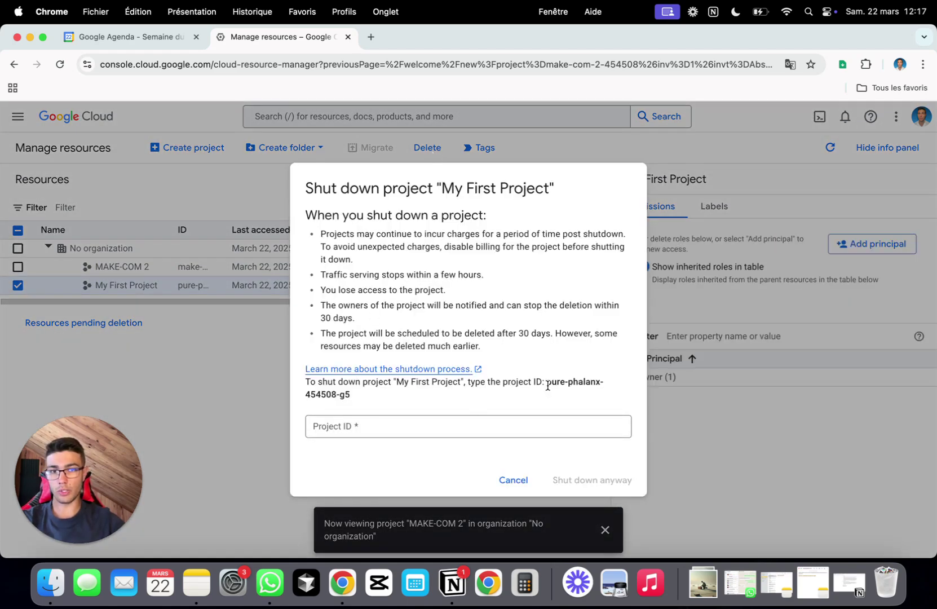
left_click_drag(547, 384, 548, 398)
key("super+c")
left_click(508, 429)
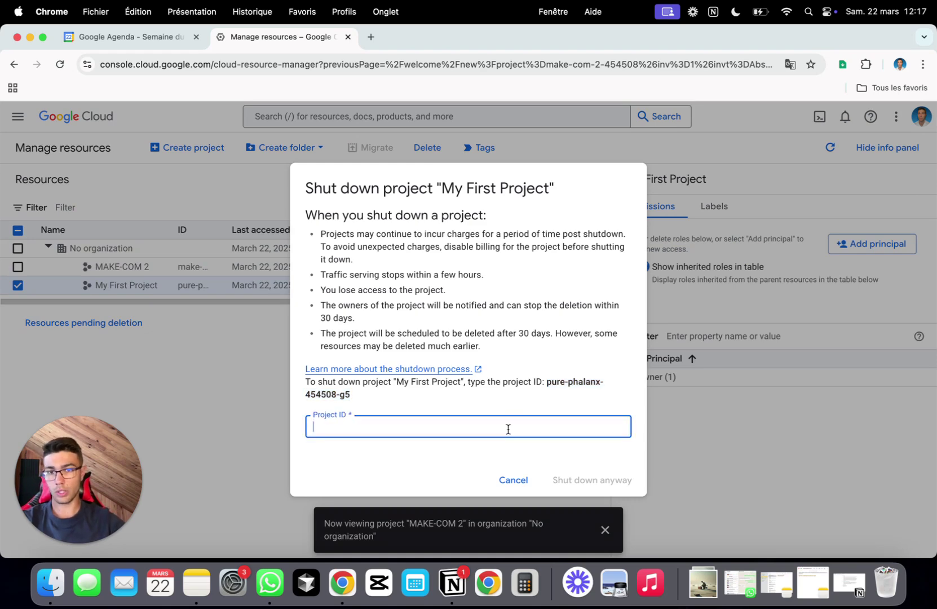
key("super+v")
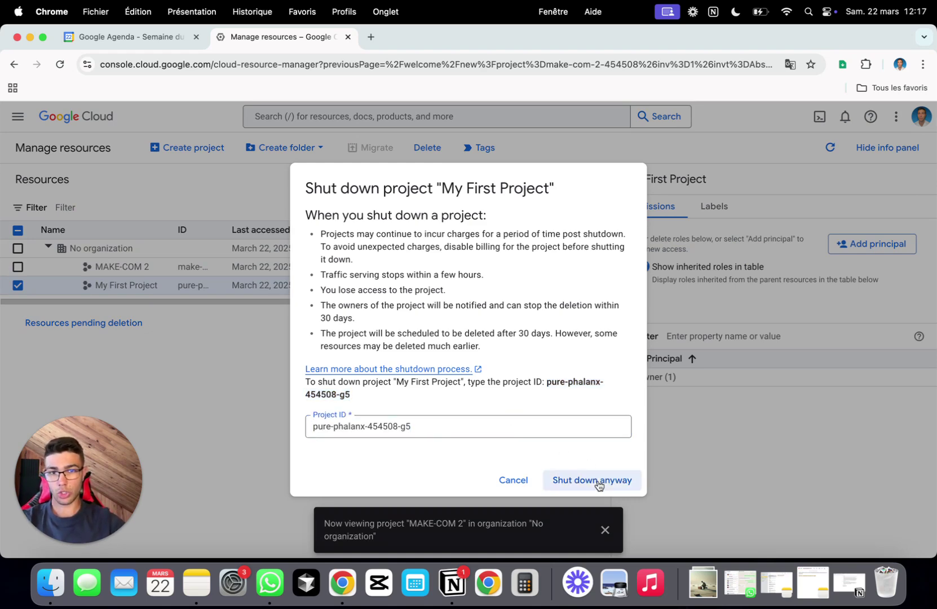
left_click(599, 486)
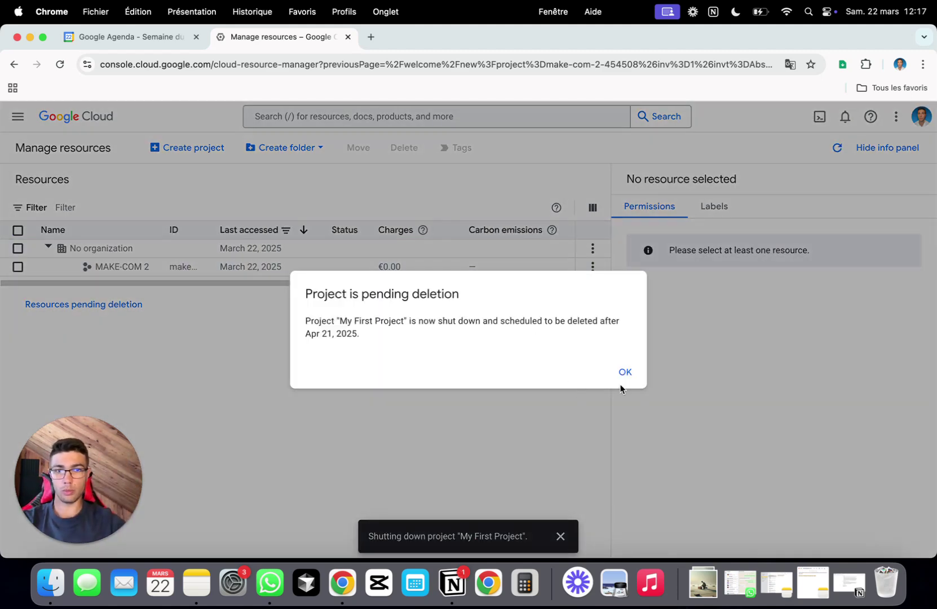
left_click(624, 373)
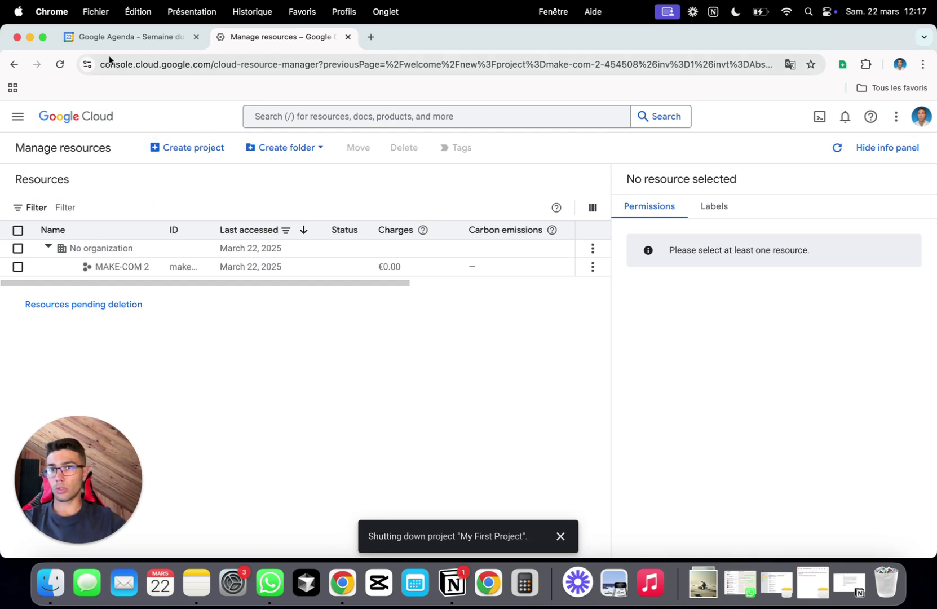
- Find 'google doc' in the APIs & Services Library and enable the Google Docs API for MAKE-COM 2
left_click(17, 117)
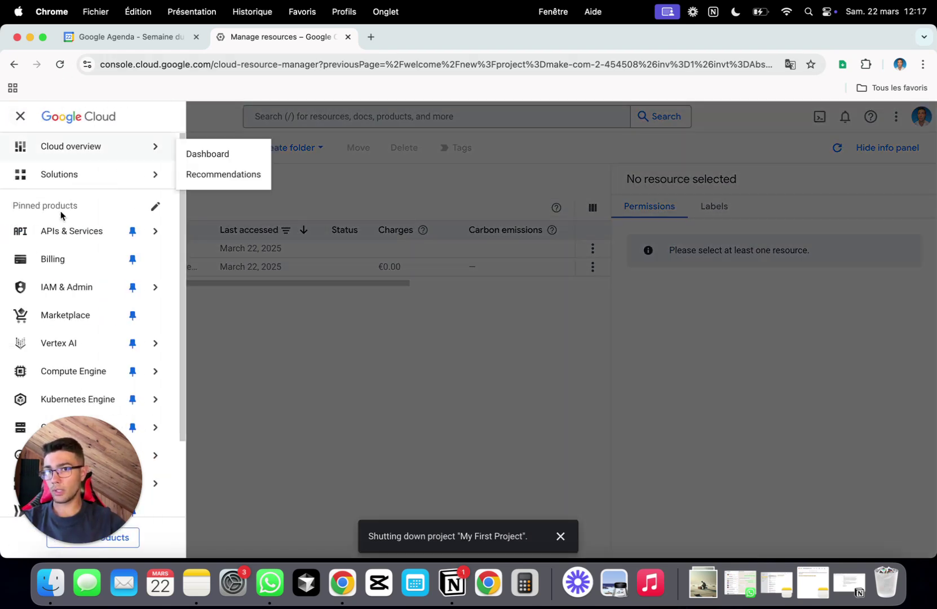
mouse_move(73, 242)
mouse_move(91, 285)
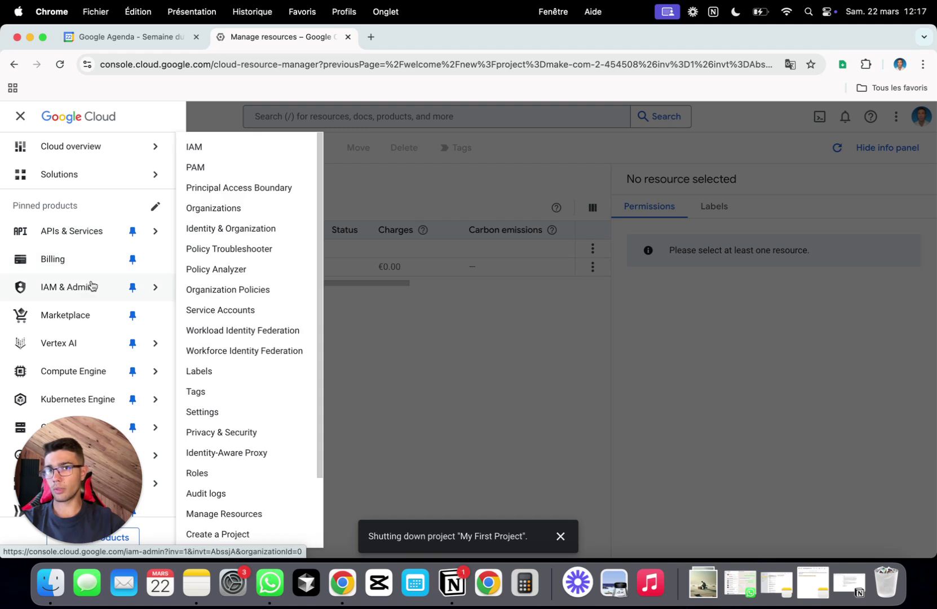
mouse_move(103, 243)
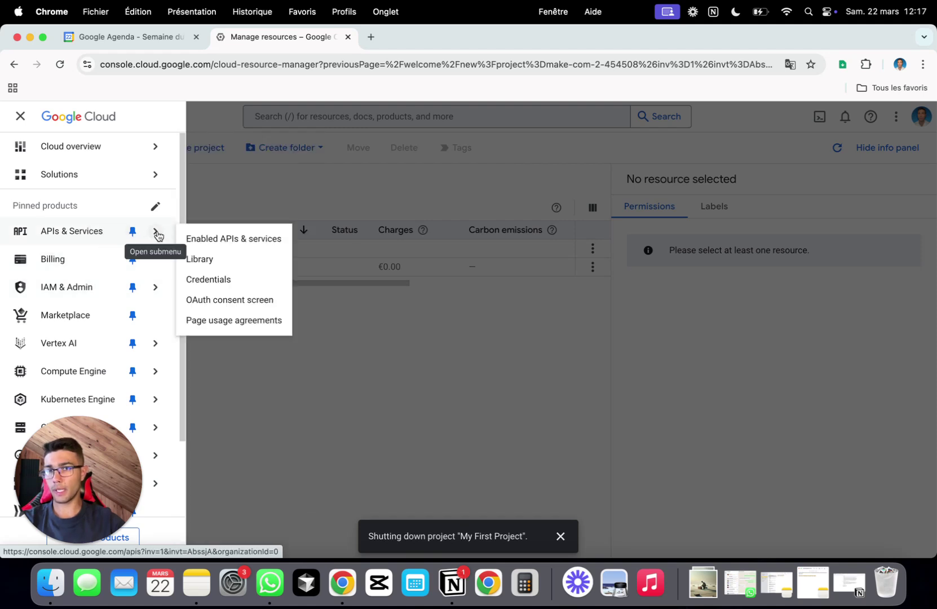
left_click(248, 264)
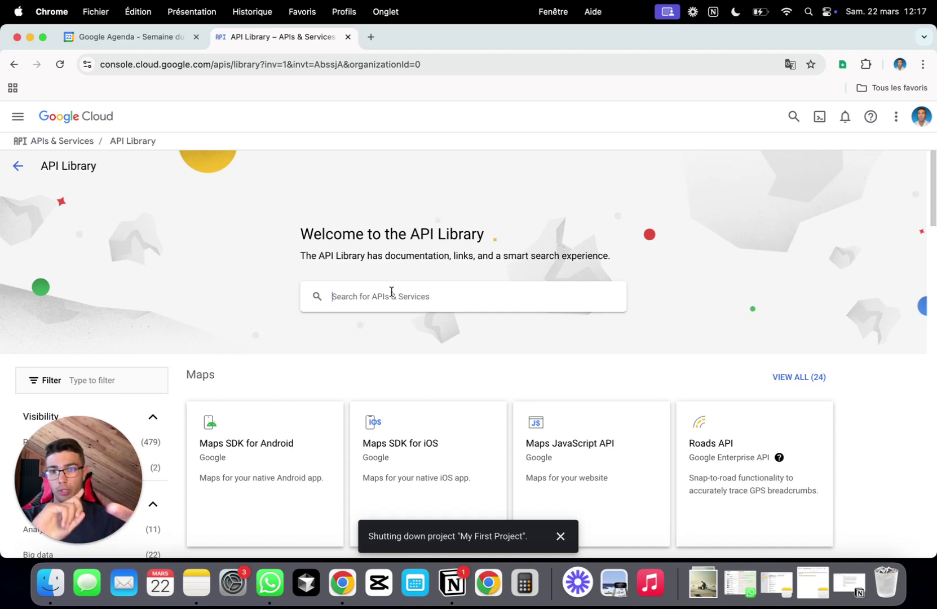
type("goo")
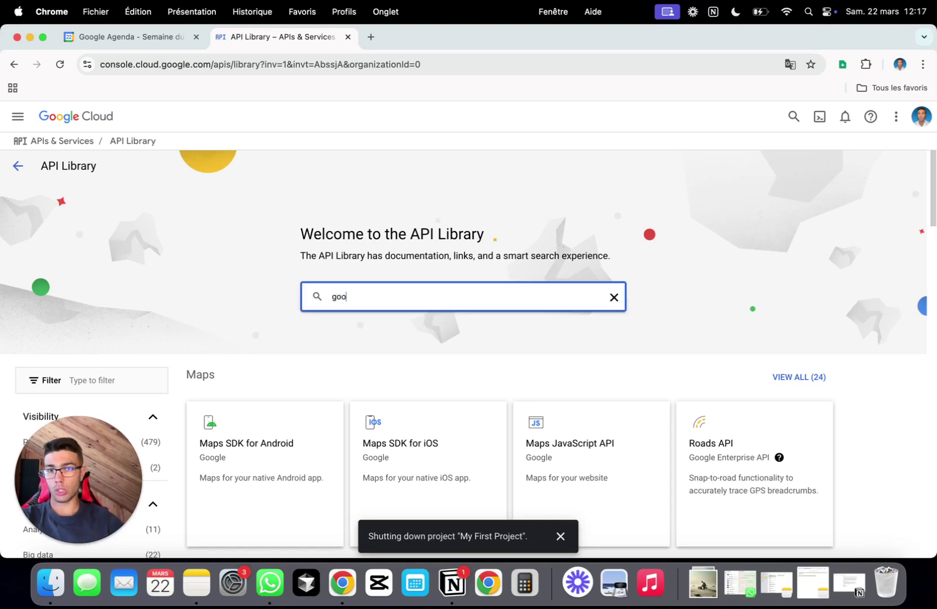
type("gle doc")
key("Return")
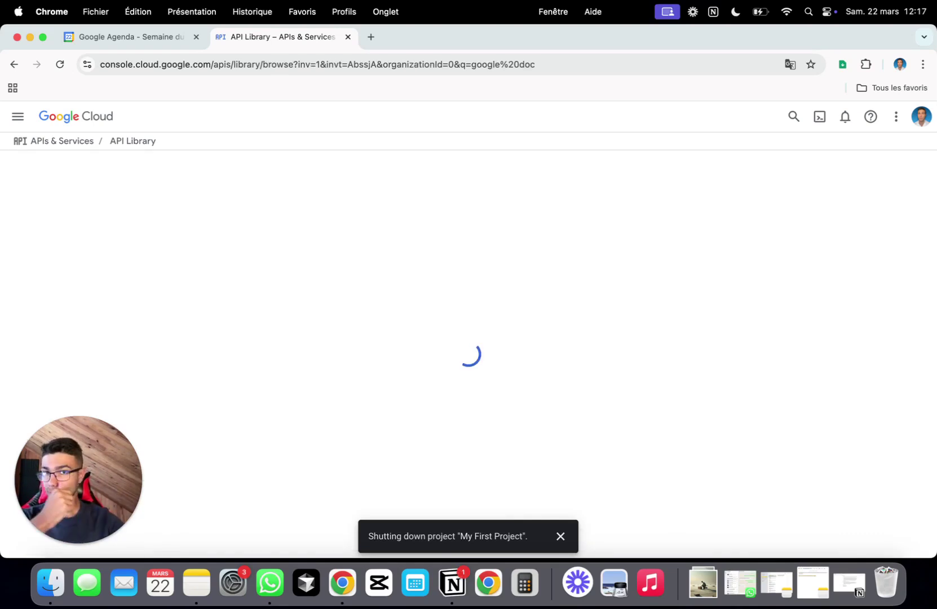
left_click(436, 282)
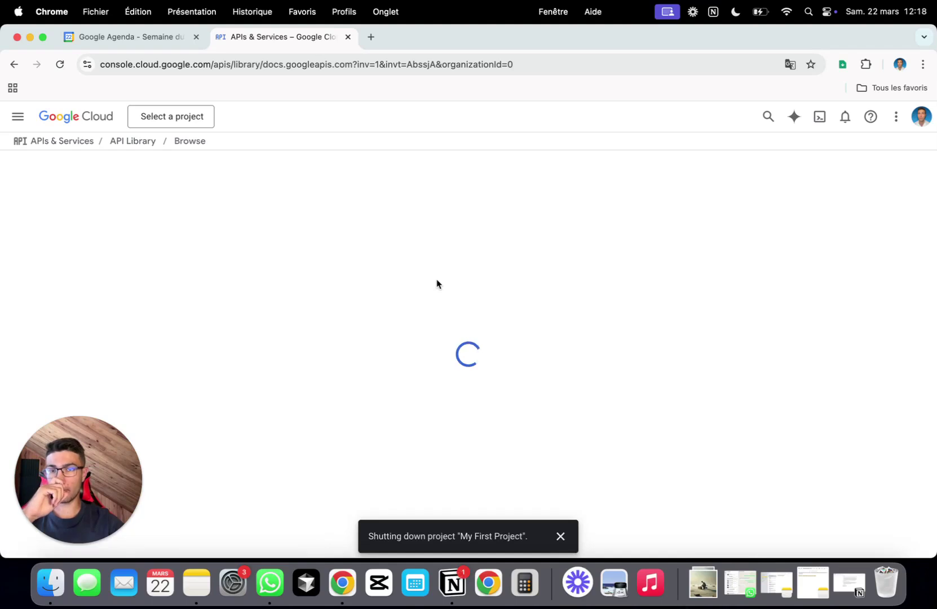
left_click(151, 278)
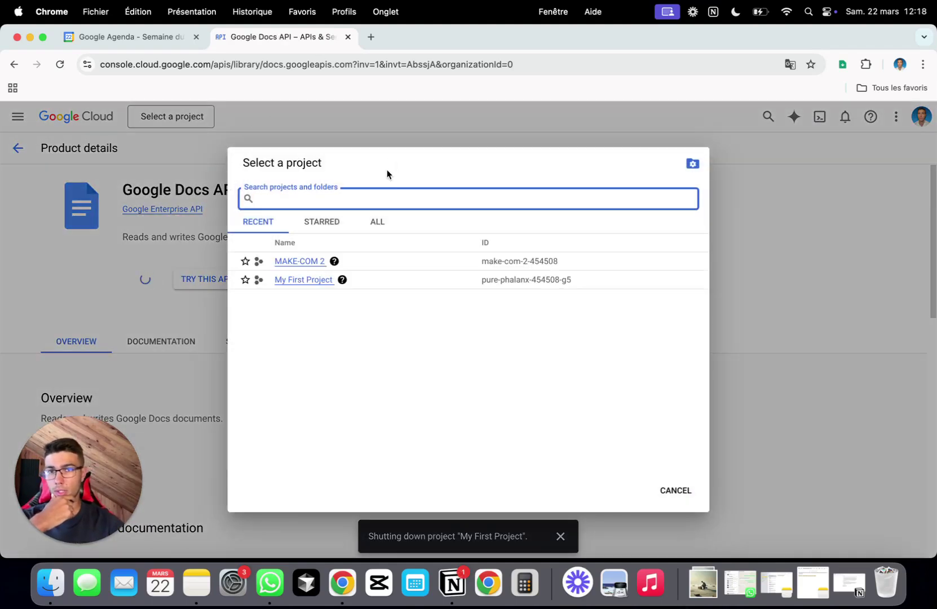
left_click(314, 263)
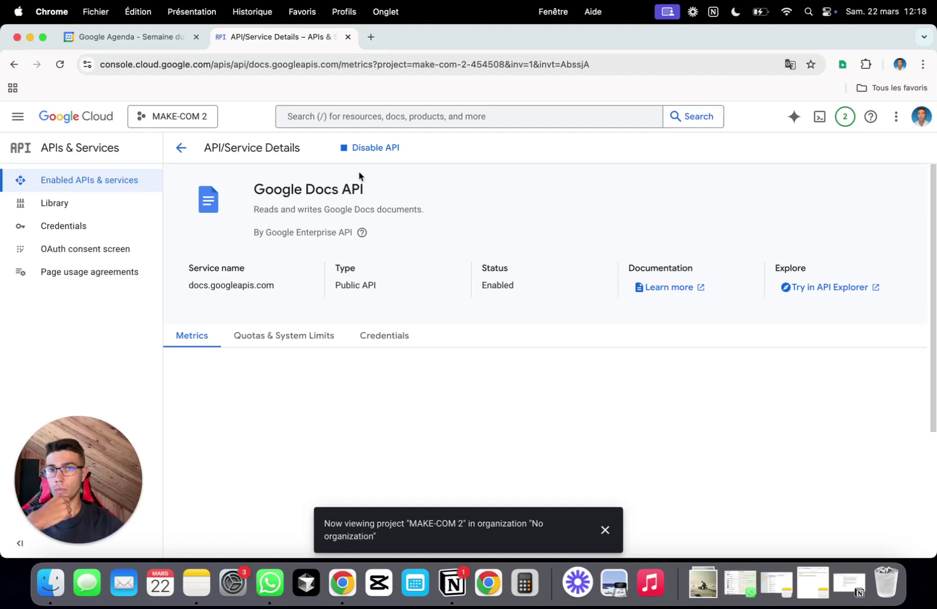
left_click(62, 204)
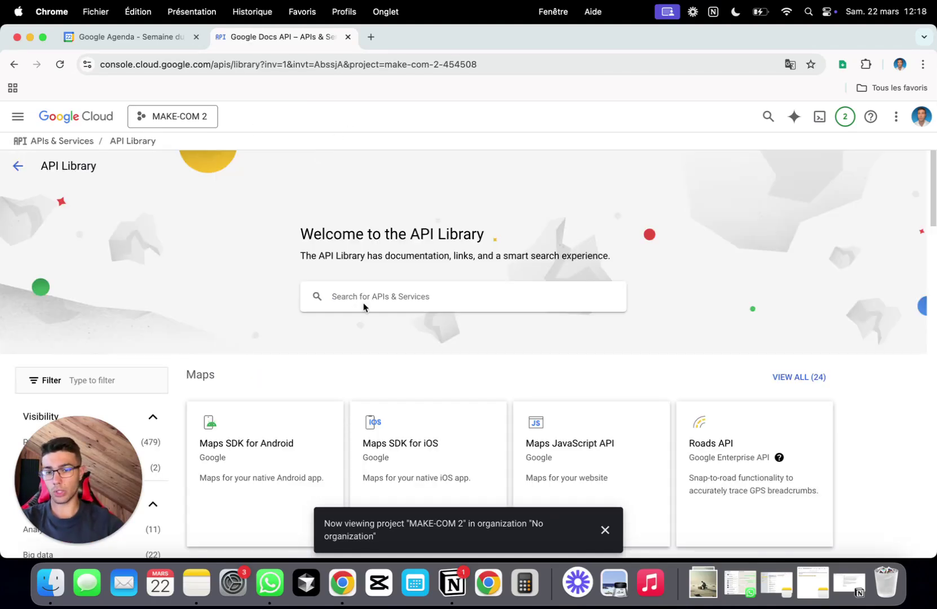
- Search the library for 'drive' and enable the Drive Labels API
left_click(363, 302)
type("drive")
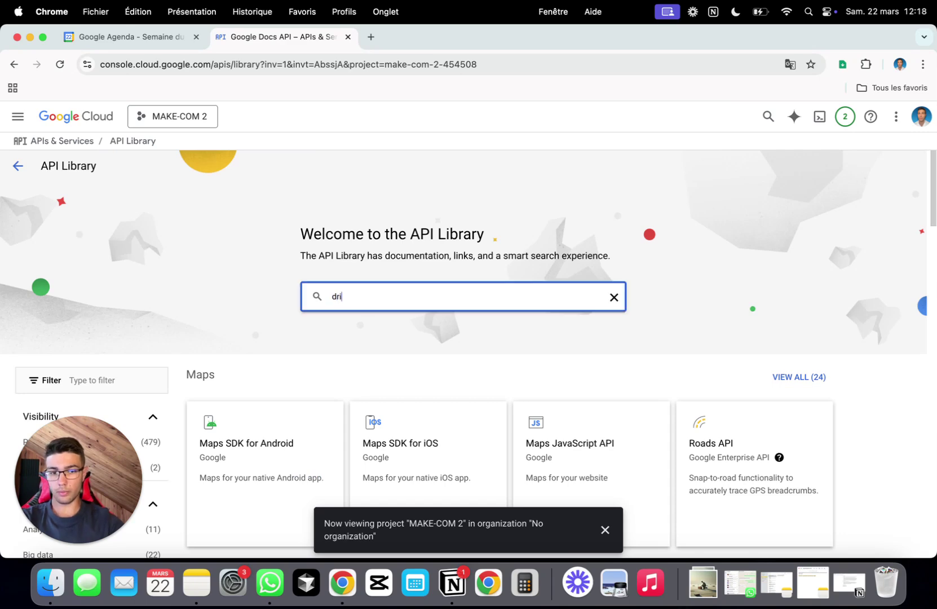
key("Return")
left_click(429, 302)
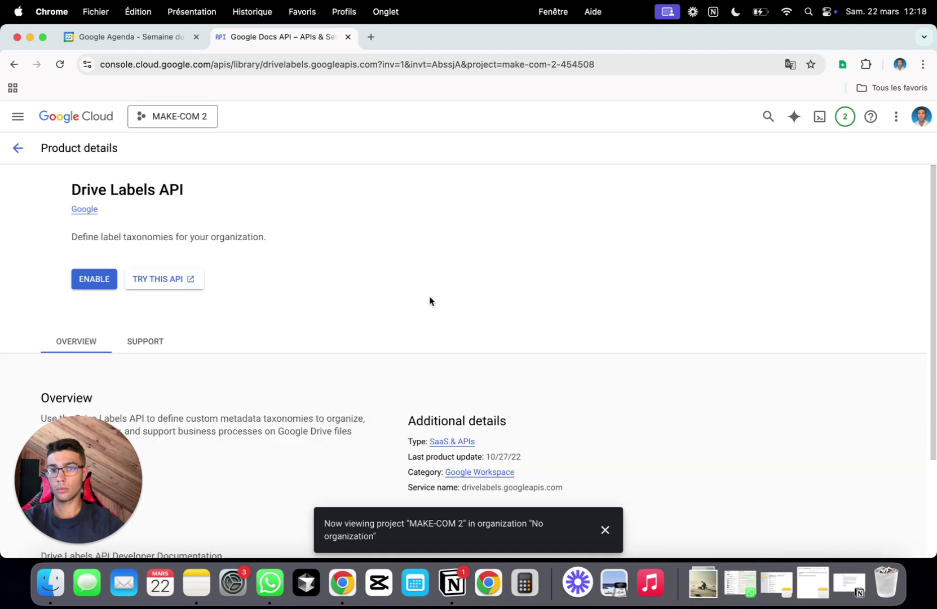
left_click(156, 287)
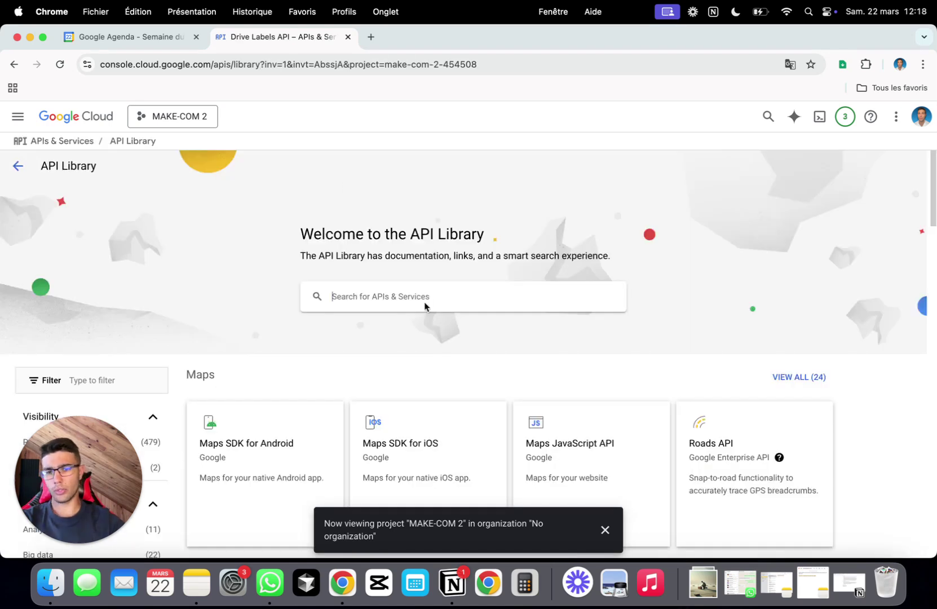
- Search the library for 'gmail' and enable the Gmail API
left_click(425, 304)
type("gmail")
key("Return")
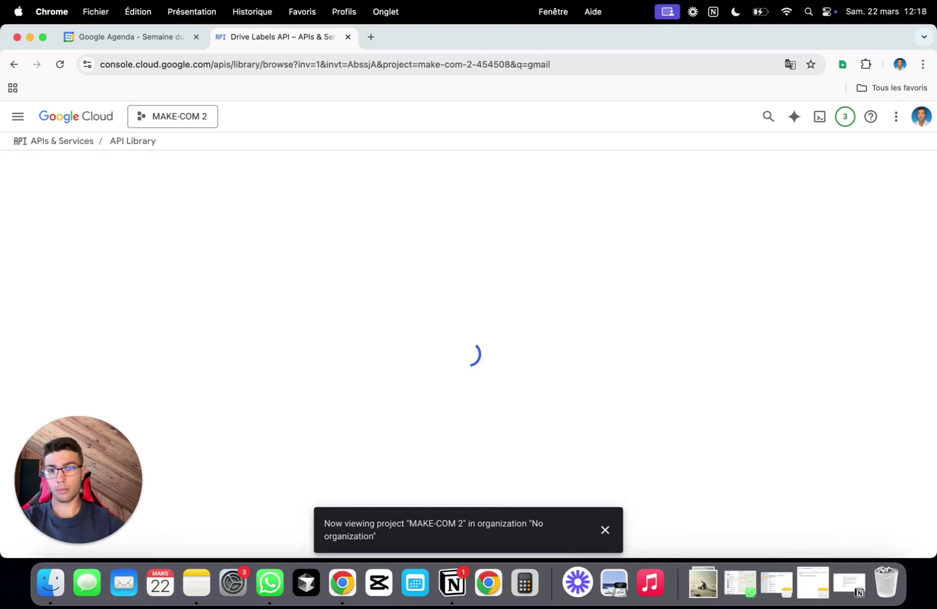
left_click(502, 295)
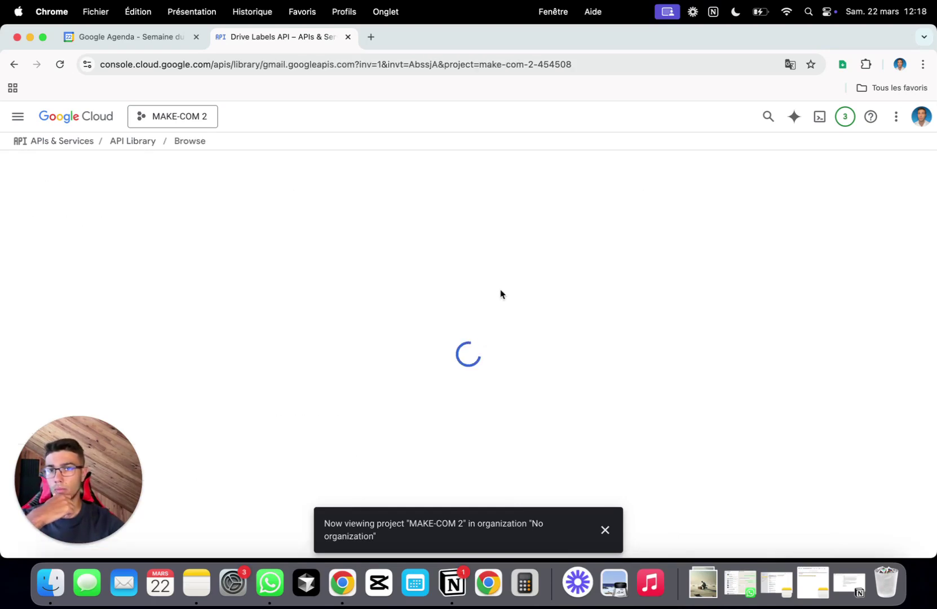
left_click(94, 278)
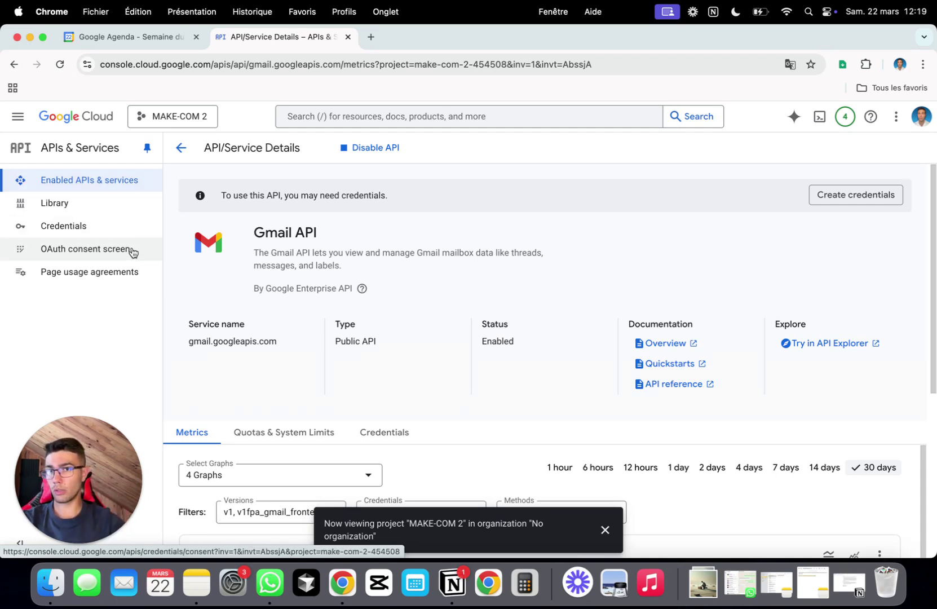
left_click(132, 251)
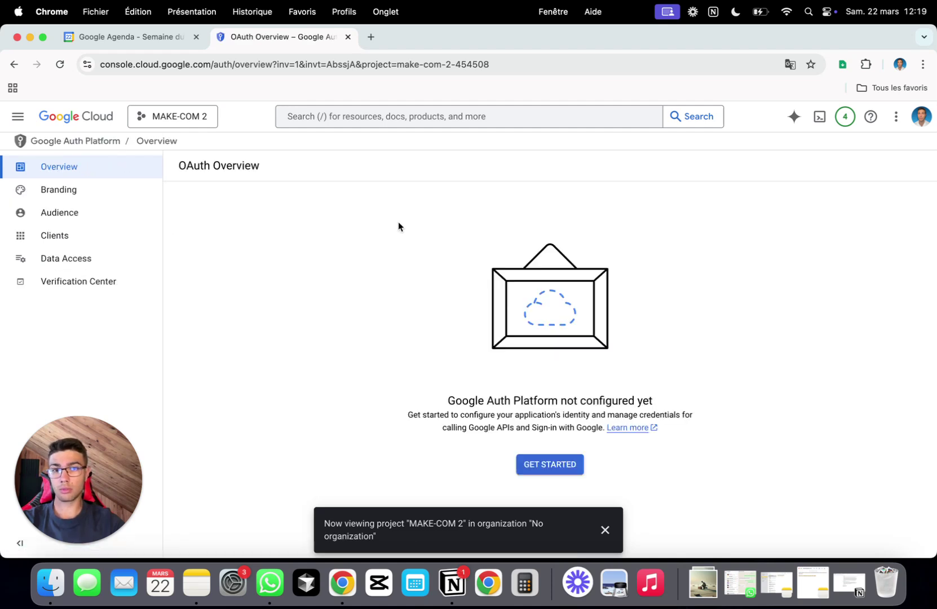
- Enter the app name MAKE-COM 2 and choose the account email as user support email
left_click(551, 465)
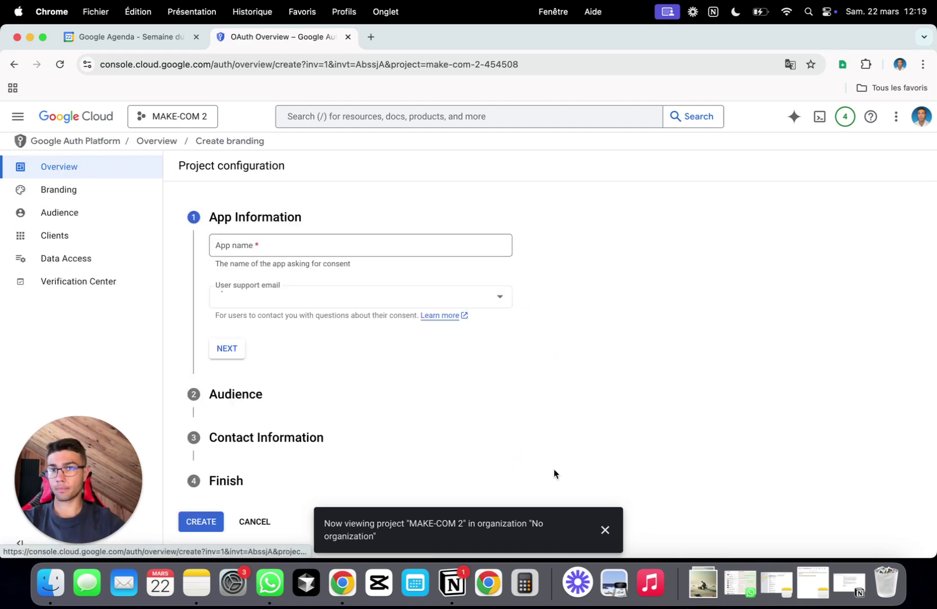
left_click(328, 249)
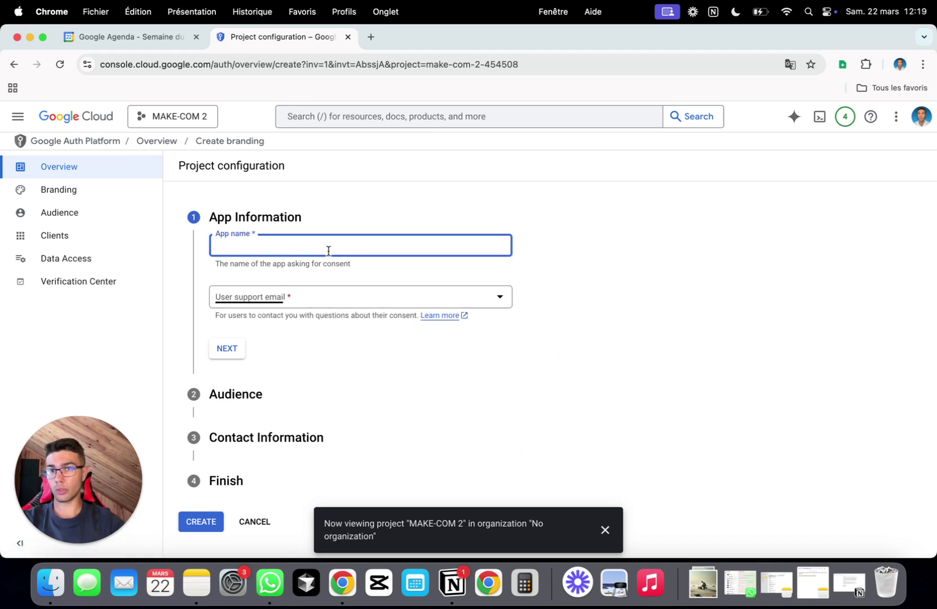
type("MAKE-COM 2")
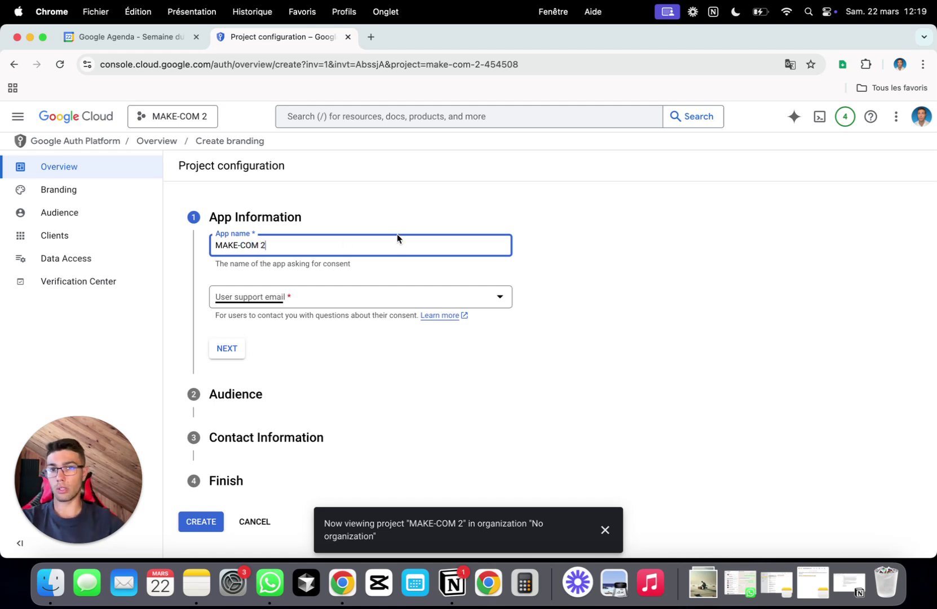
left_click(331, 290)
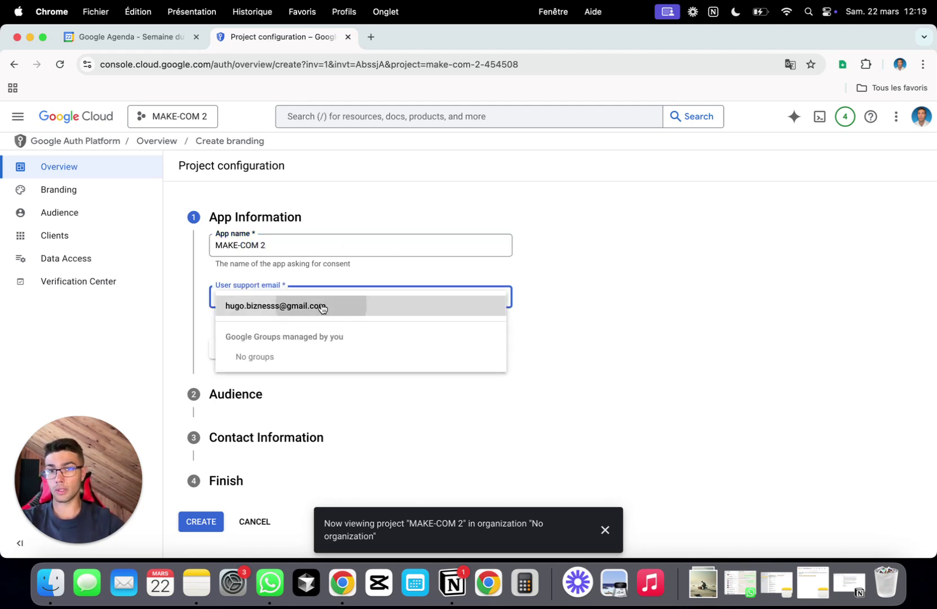
left_click(323, 306)
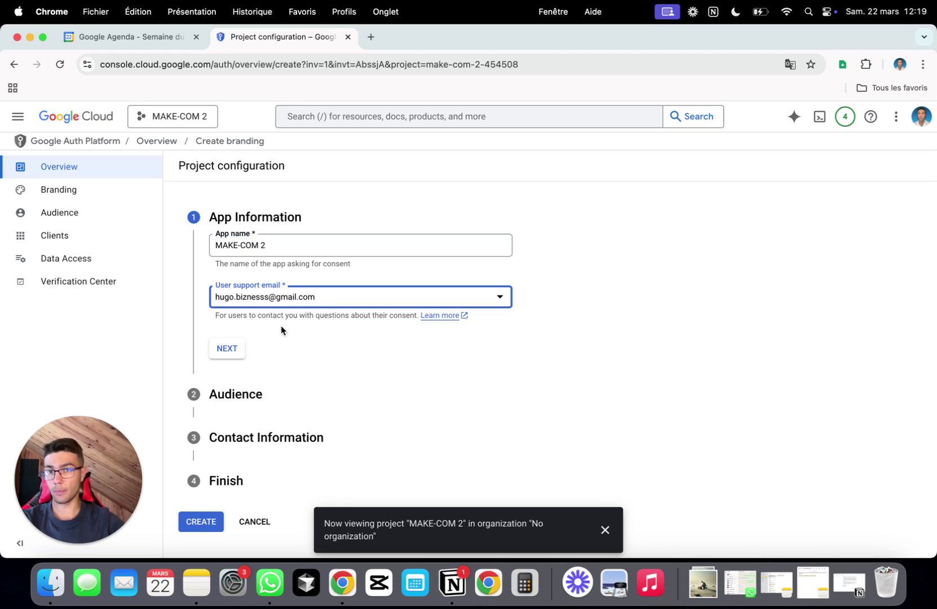
- Set the audience to External, enter the contact email, accept the user data policy and create the configuration
left_click(236, 352)
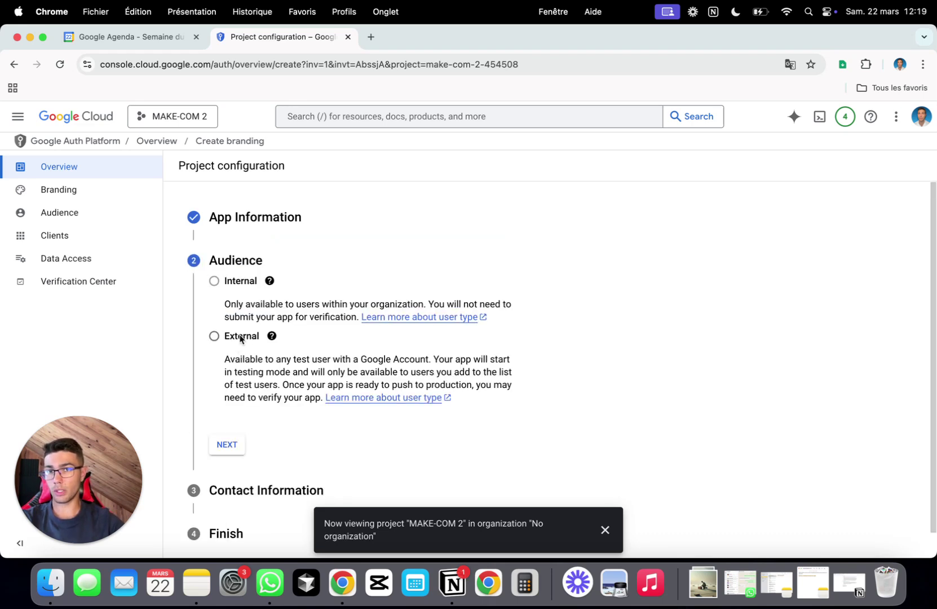
left_click(239, 337)
left_click(231, 447)
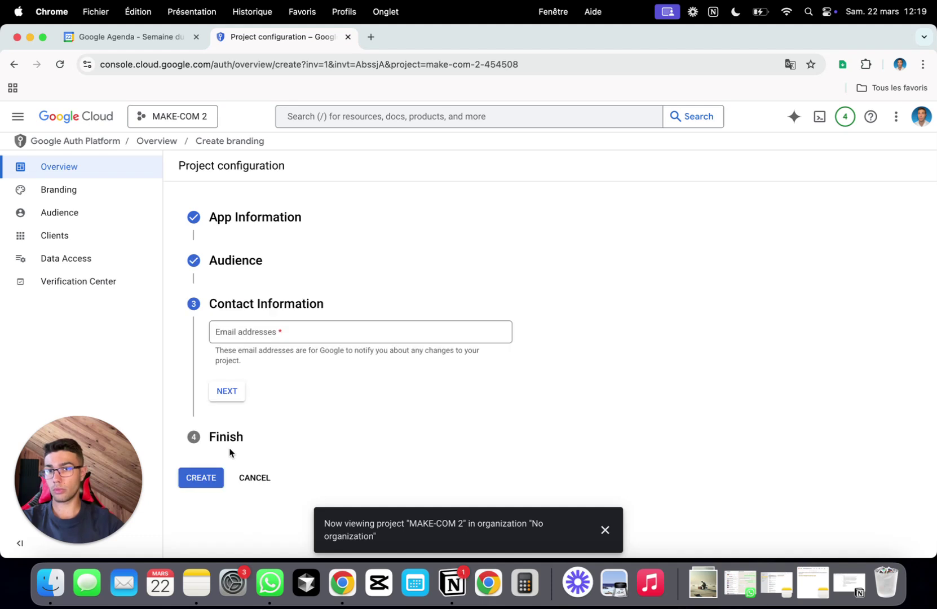
left_click(302, 335)
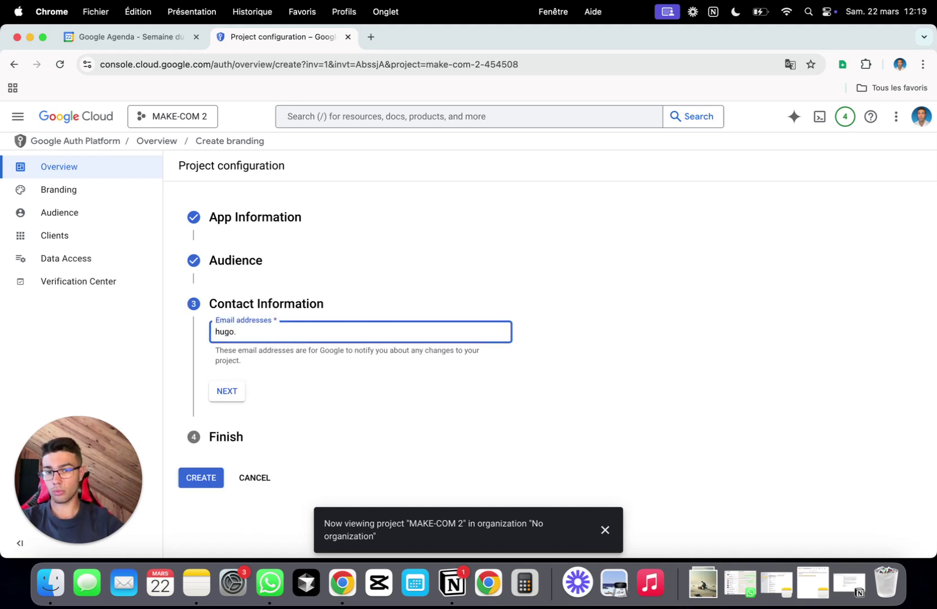
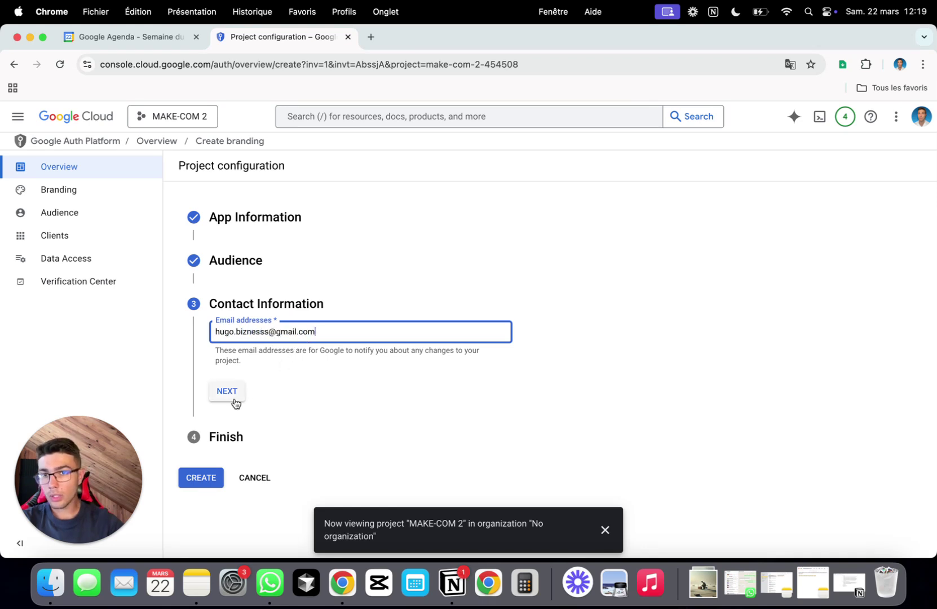
left_click(234, 396)
left_click(215, 368)
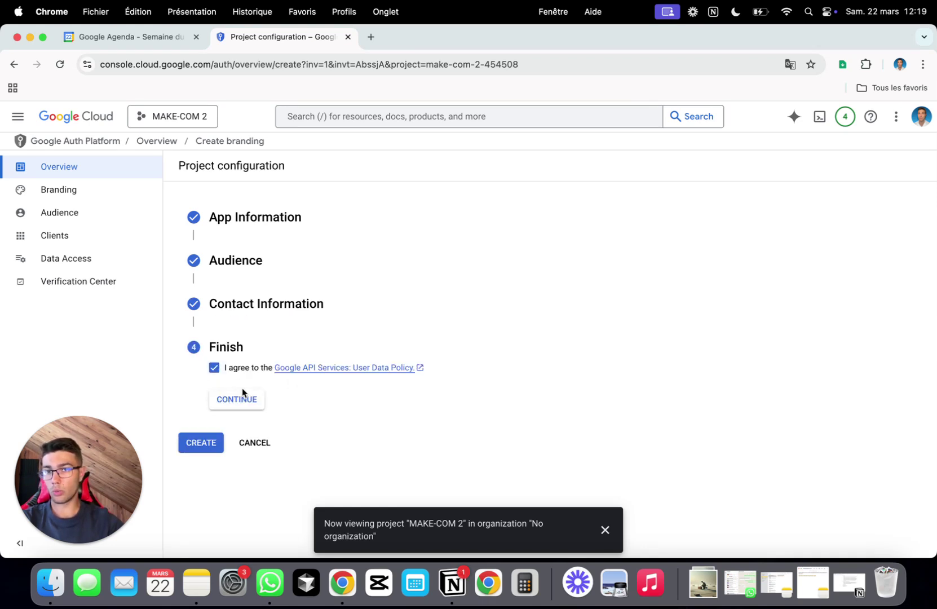
left_click(237, 399)
left_click(212, 392)
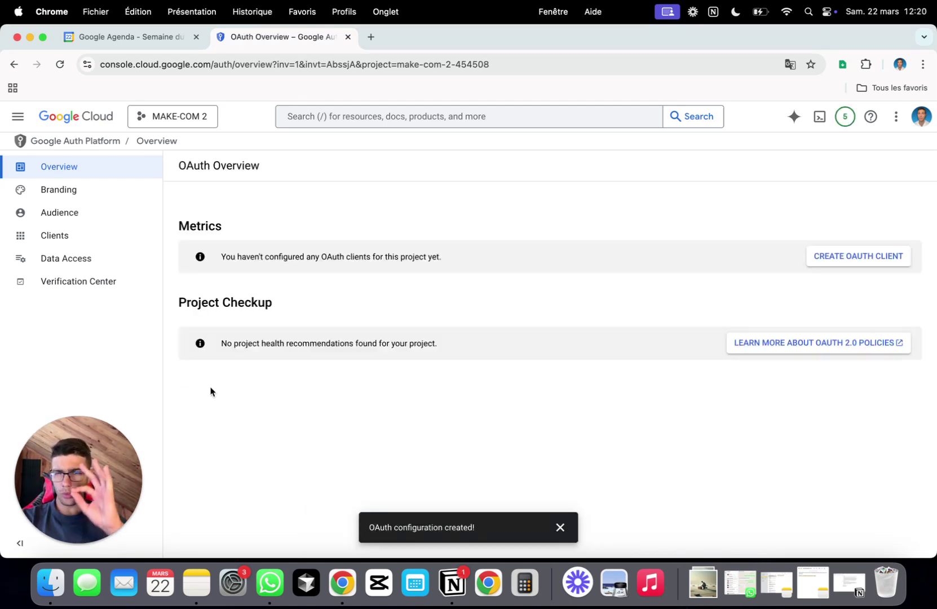
- Add make.com and integromat.com as authorized domains in Branding and save
left_click(100, 200)
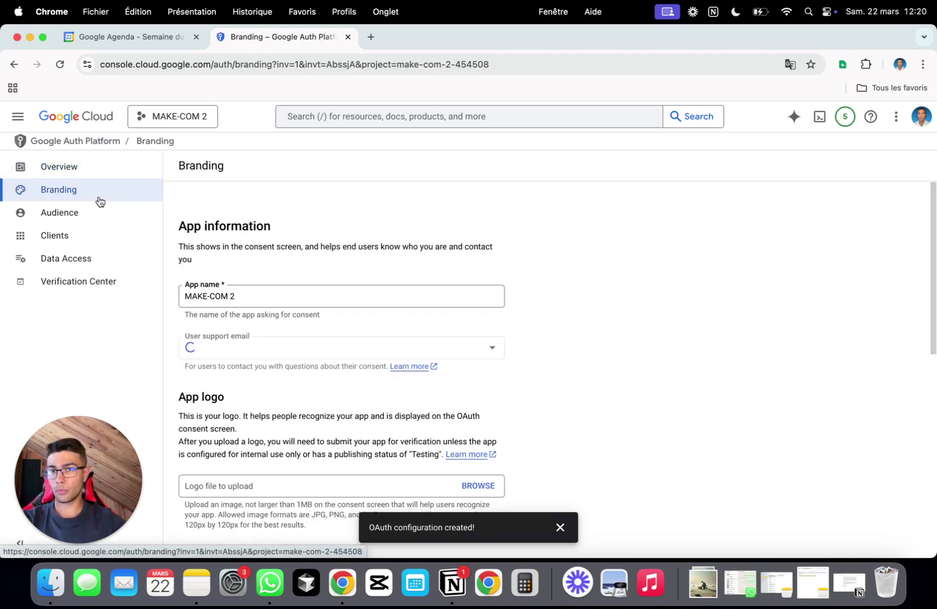
scroll(262, 220, "down", 5)
scroll(262, 223, "down", 8)
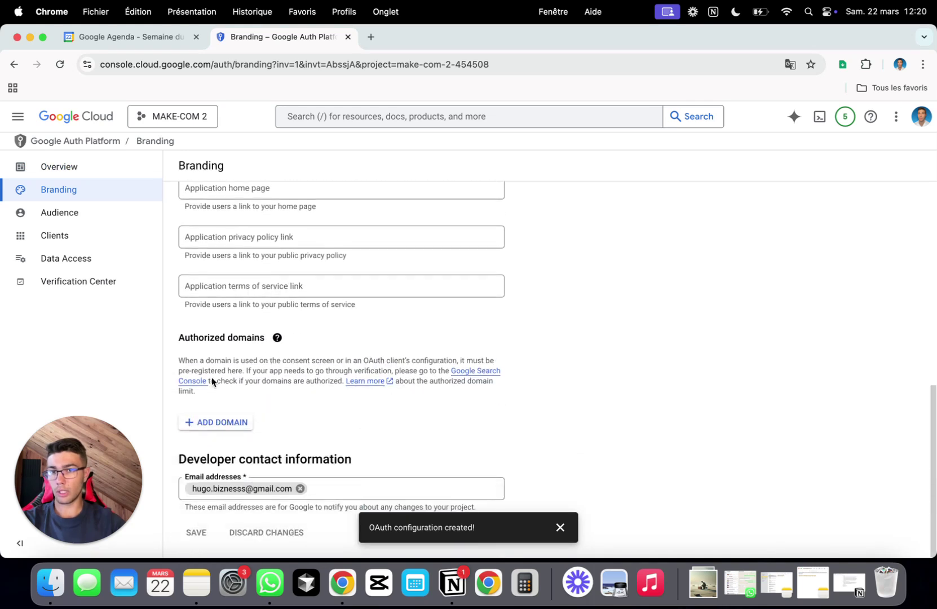
left_click(216, 422)
type("make.com")
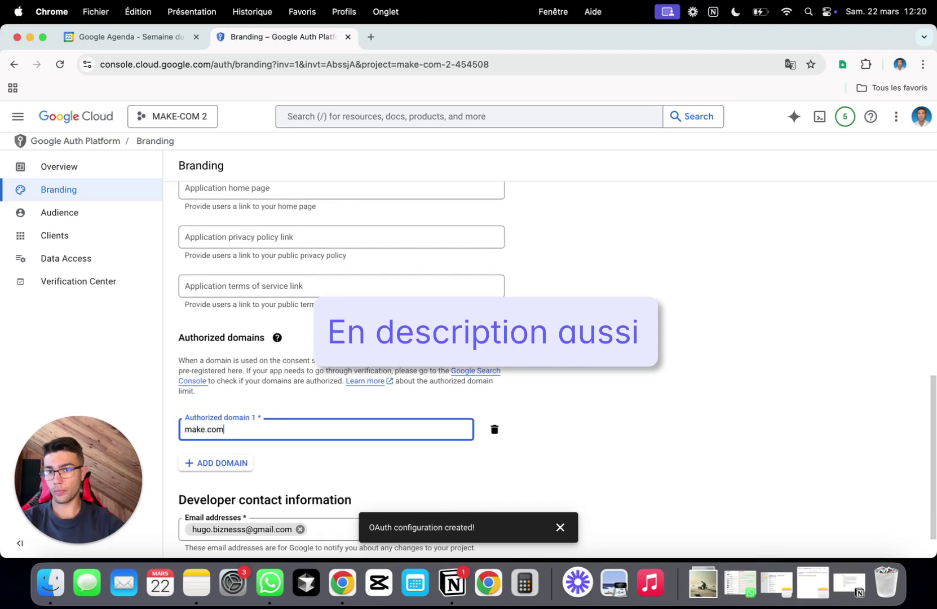
left_click(242, 463)
type("integrom")
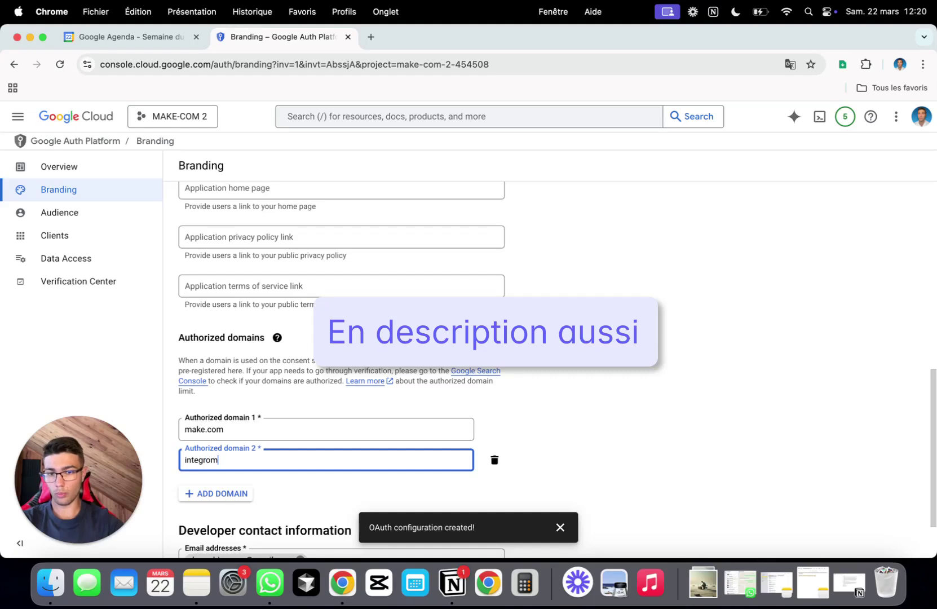
type("at.com")
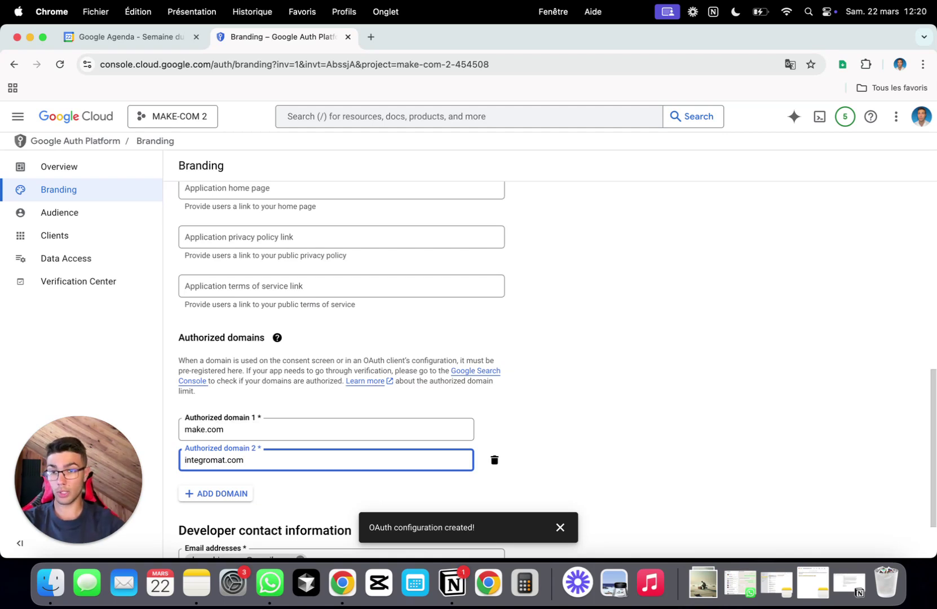
scroll(348, 451, "down", 3)
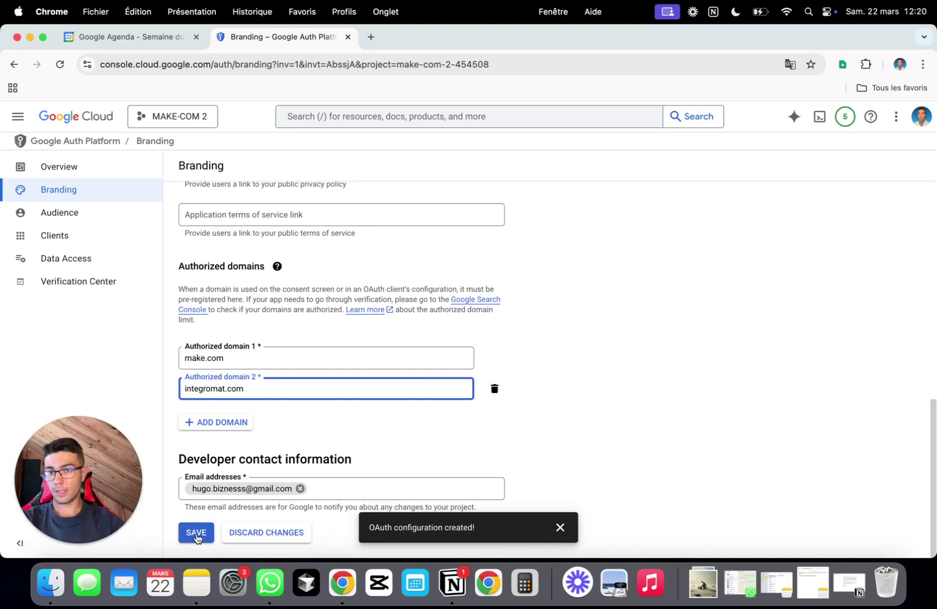
left_click(197, 534)
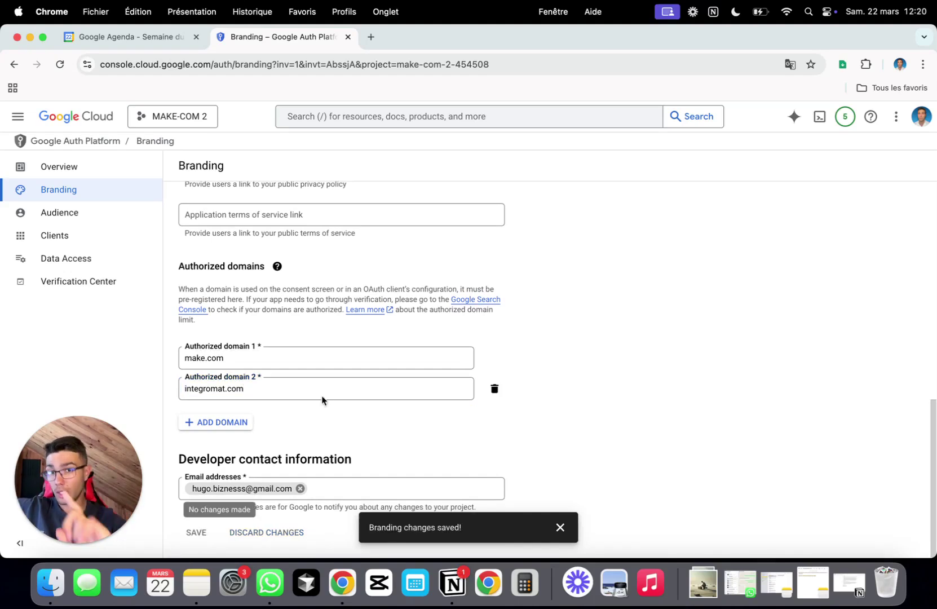
left_click(73, 219)
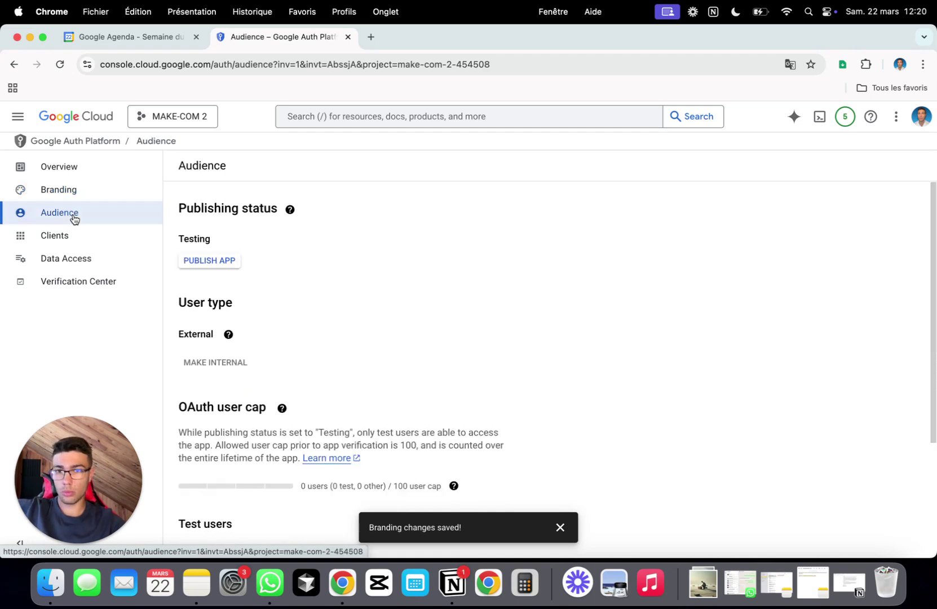
- Add the setup's Gmail address as the app's test user on the Audience page and save
scroll(383, 296, "down", 3)
scroll(222, 190, "up", 2)
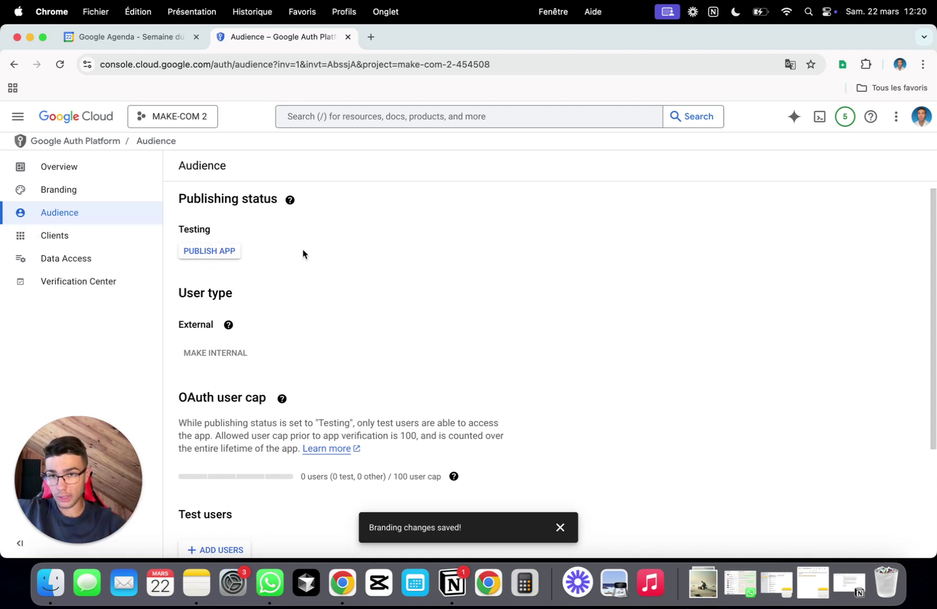
scroll(365, 292, "down", 5)
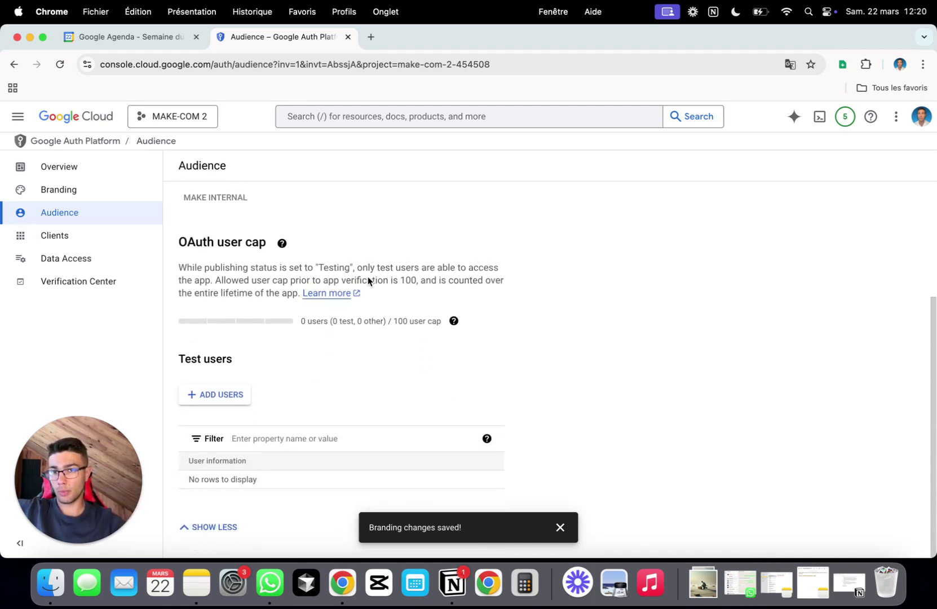
left_click(225, 394)
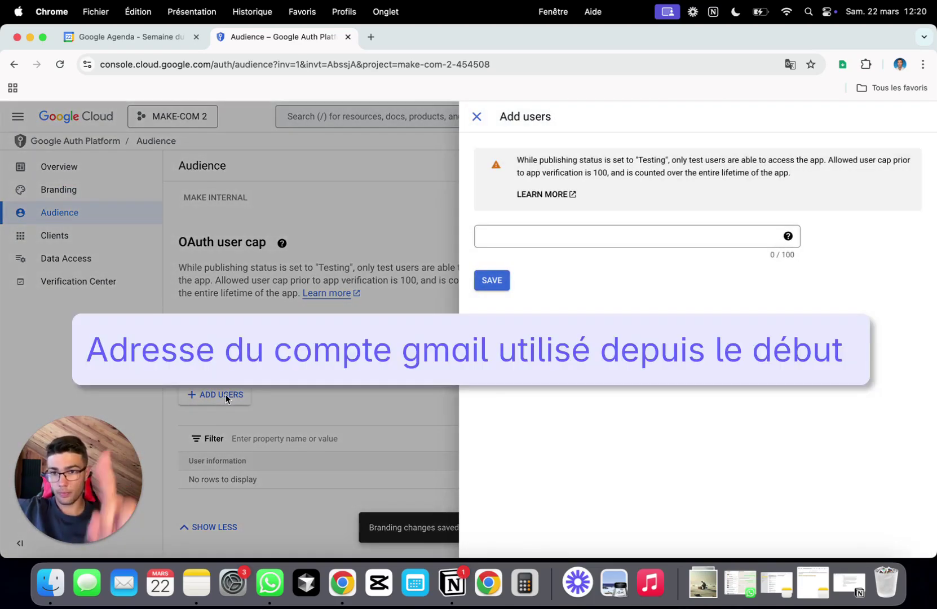
left_click(553, 238)
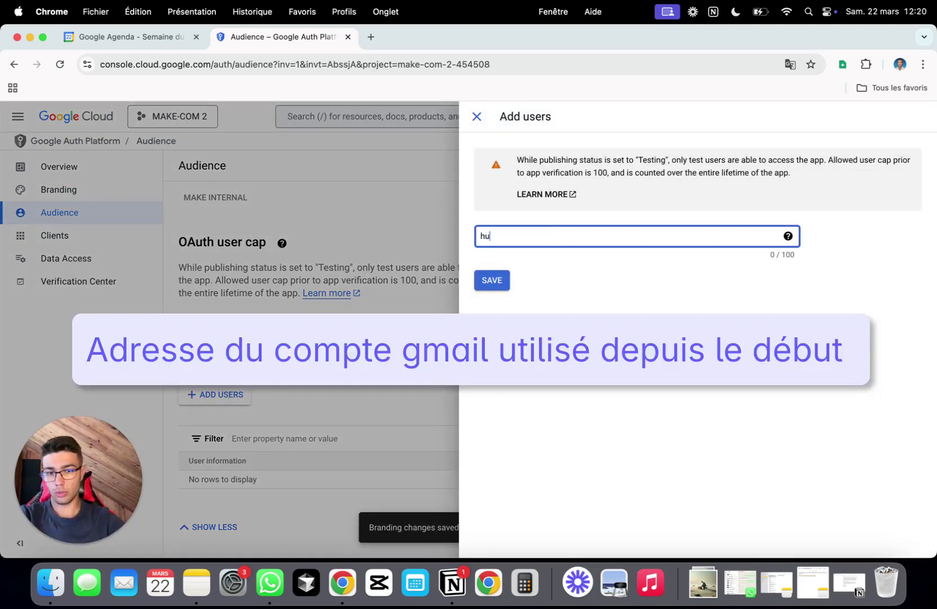
key("Return")
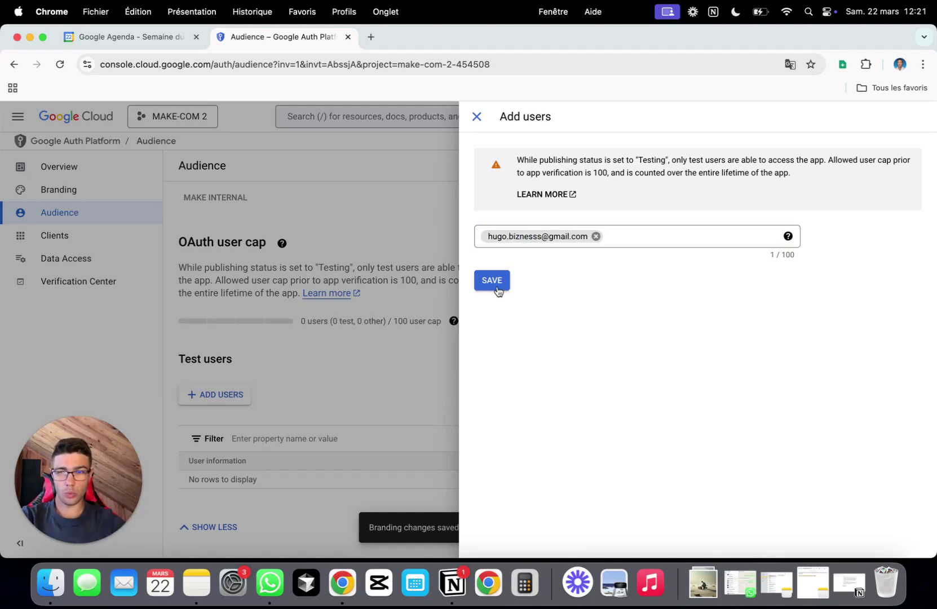
left_click(675, 238)
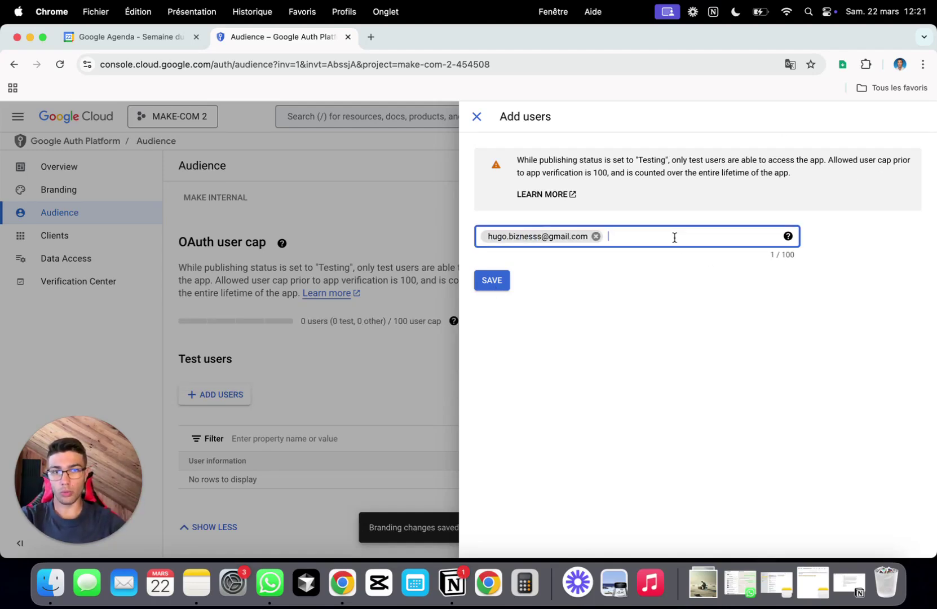
left_click(496, 279)
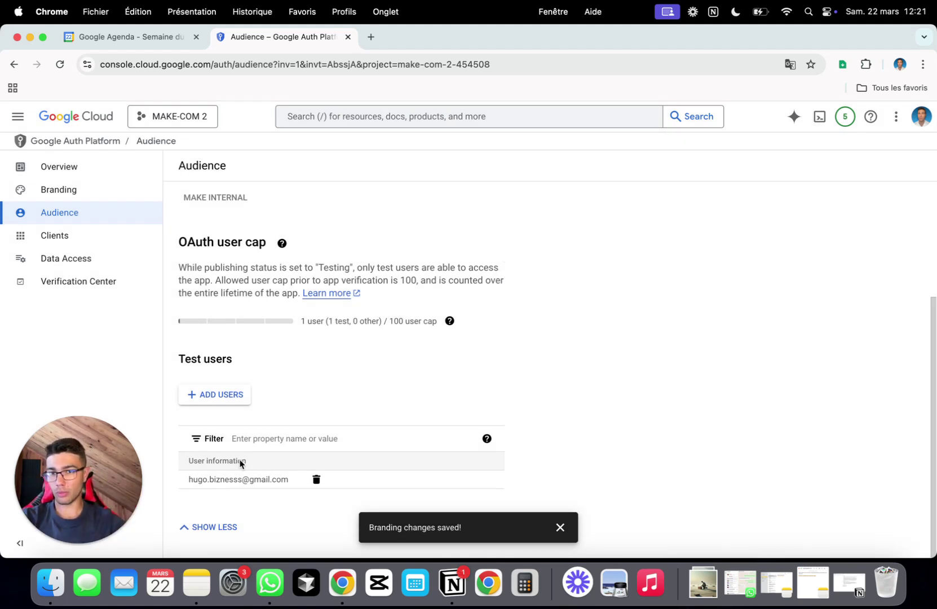
scroll(374, 364, "up", 5)
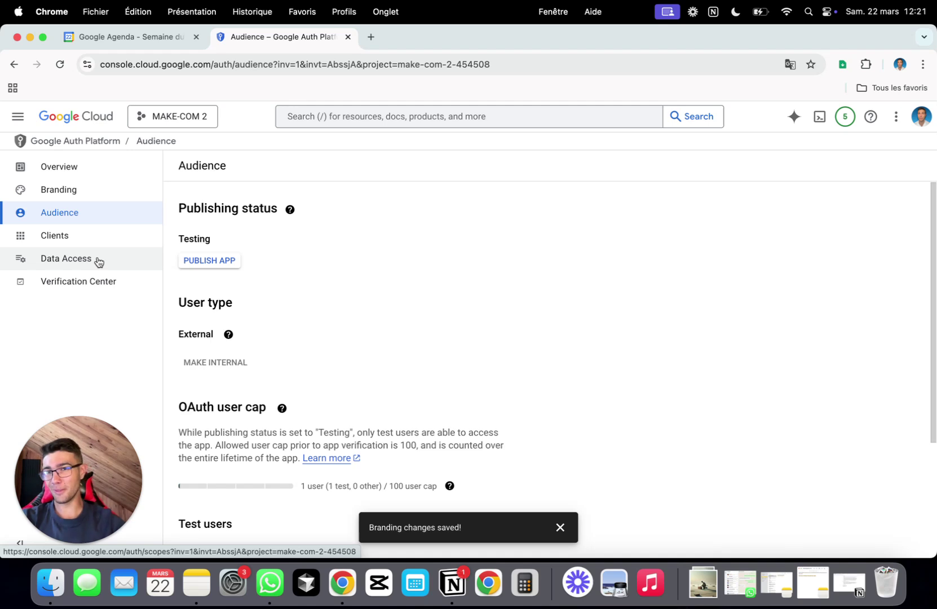
left_click(99, 262)
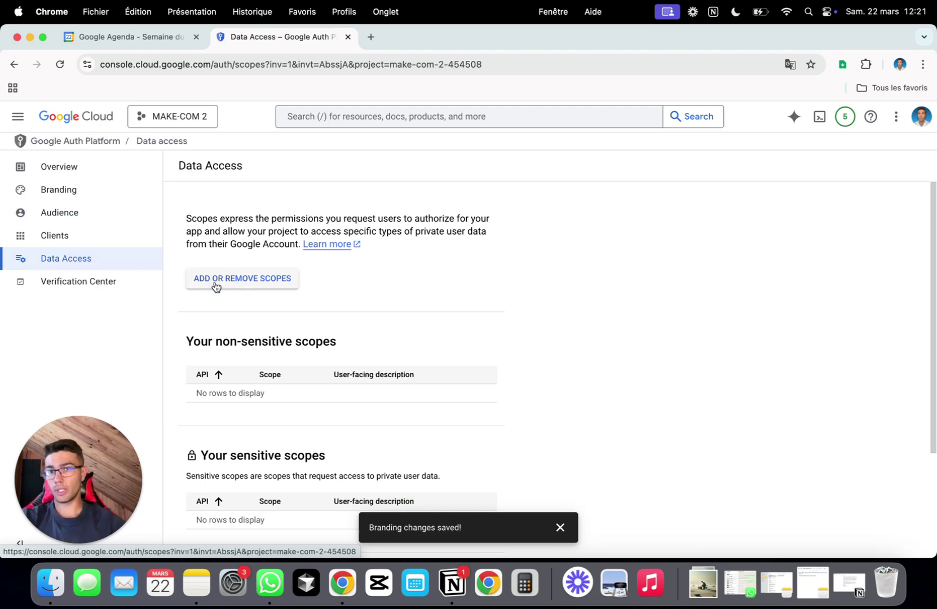
- Select the userinfo.email and userinfo.profile scopes in the scope list
left_click(216, 282)
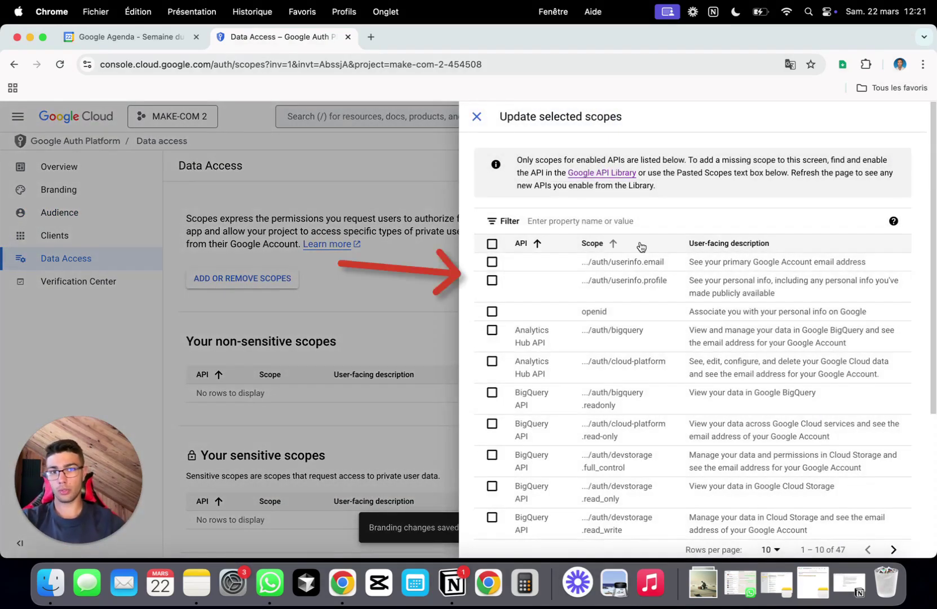
scroll(641, 246, "down", 1)
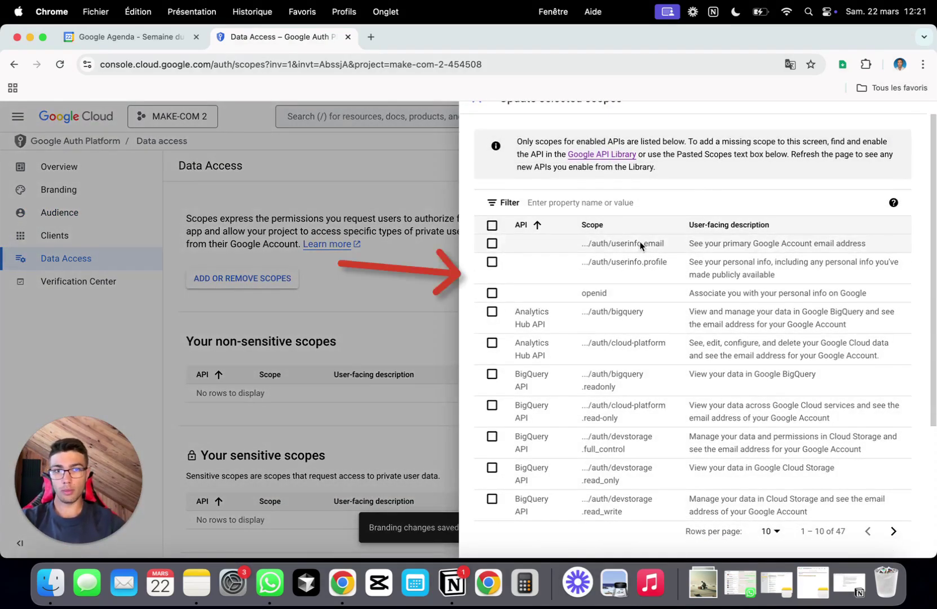
left_click(492, 244)
left_click(492, 262)
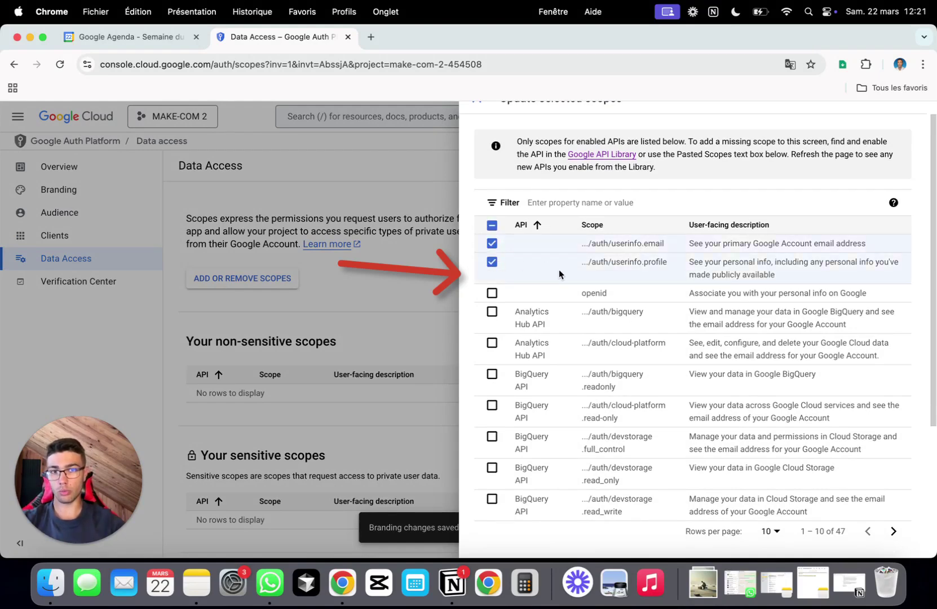
scroll(570, 293, "down", 4)
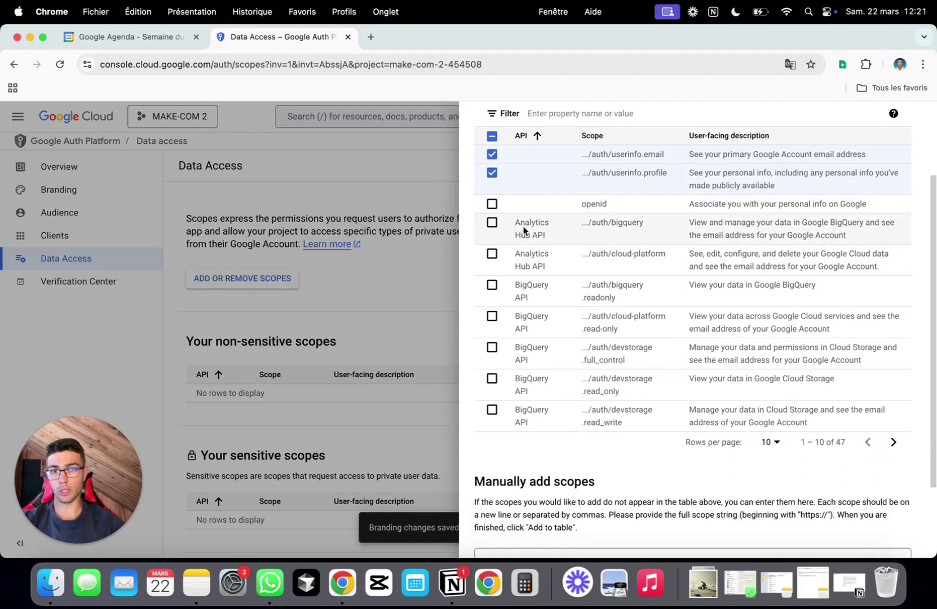
left_click(893, 442)
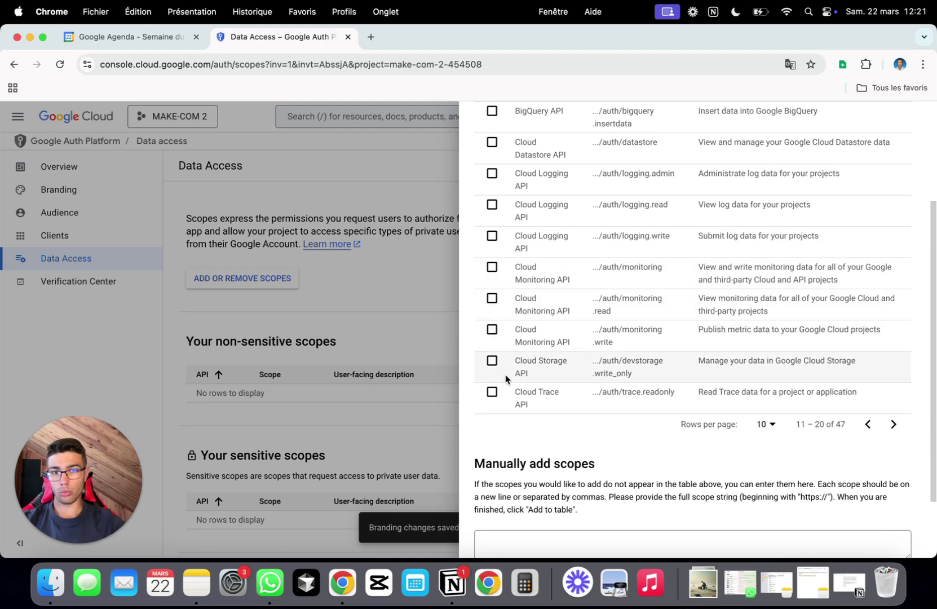
left_click(893, 424)
scroll(540, 231, "up", 2)
scroll(539, 230, "down", 1)
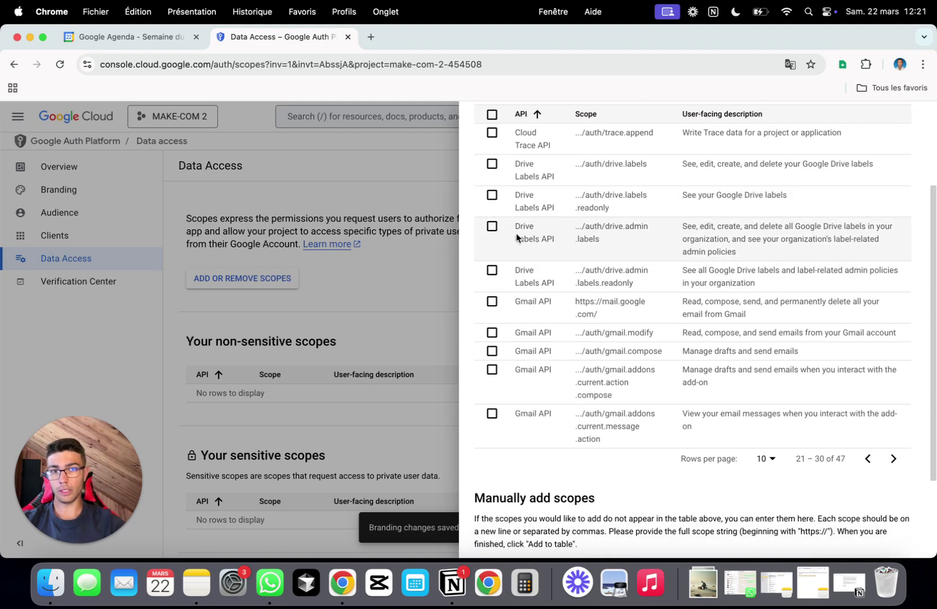
scroll(516, 237, "up", 1)
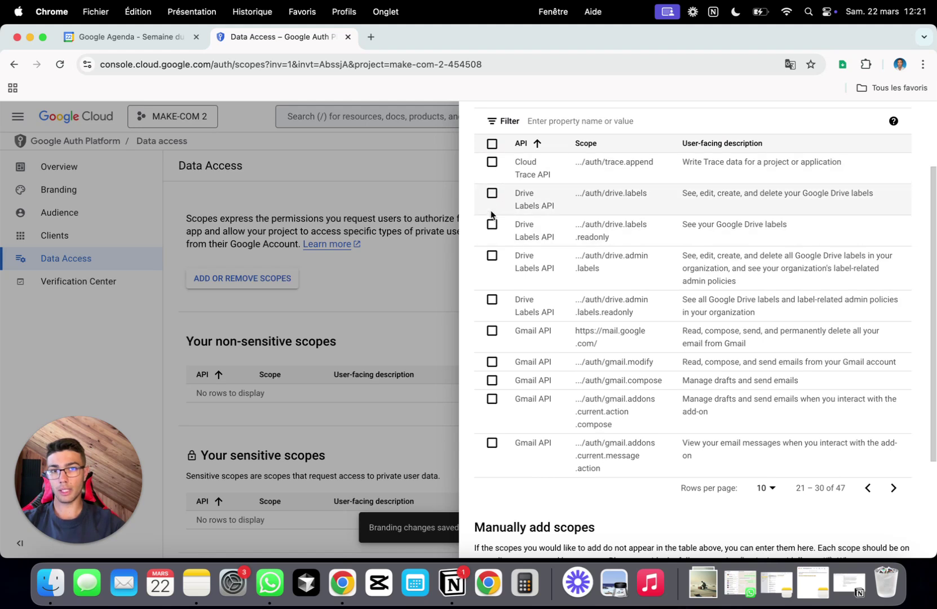
- Select three Drive Labels scopes plus full Gmail, gmail.modify, gmail.compose and Gmail add-on scopes
left_click(492, 225)
left_click(491, 255)
left_click(492, 299)
left_click(492, 361)
left_click(492, 380)
left_click(492, 398)
left_click(492, 443)
- Select all Gmail, Docs and remaining scopes on the last pages, except iam.test and service management
left_click(893, 487)
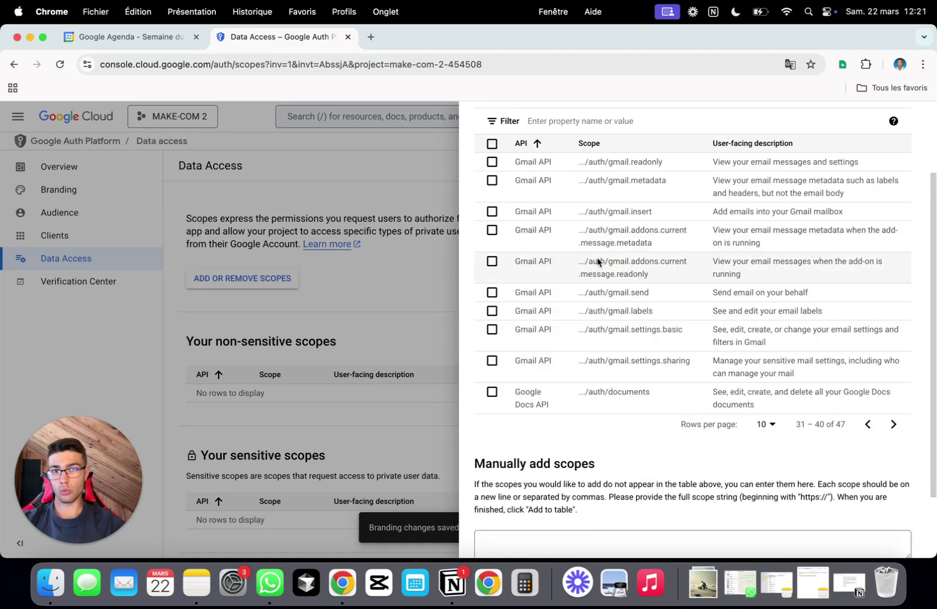
left_click(493, 145)
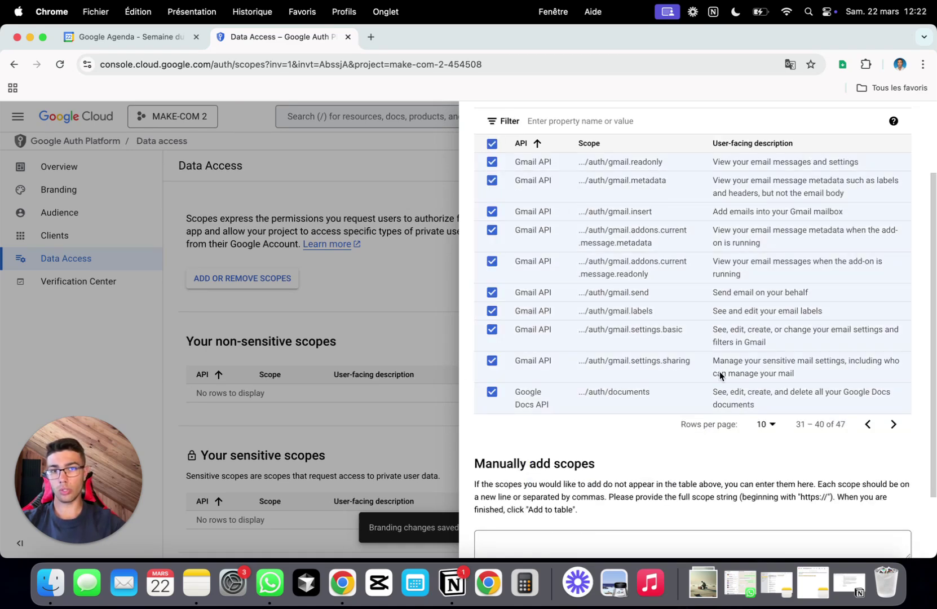
left_click(893, 424)
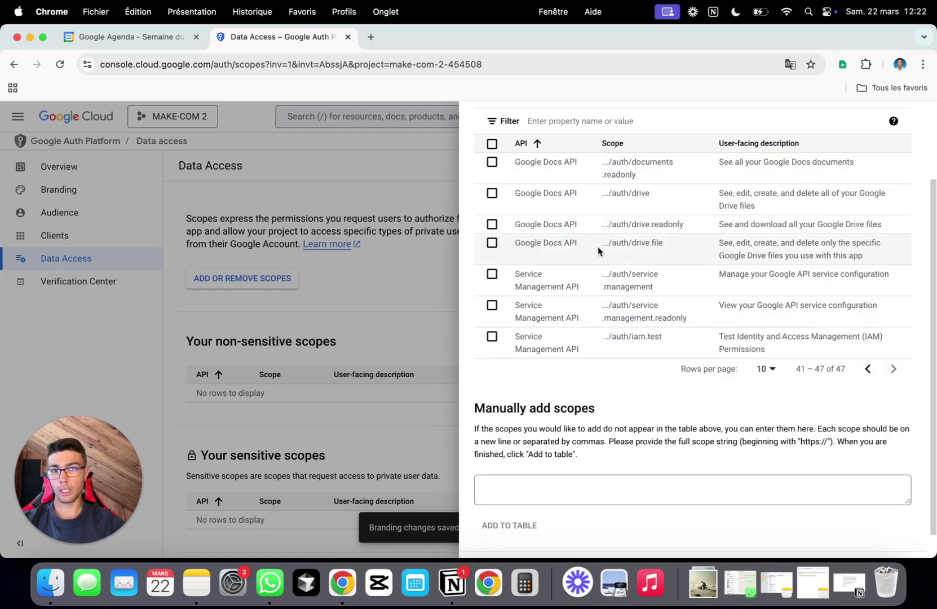
left_click(492, 144)
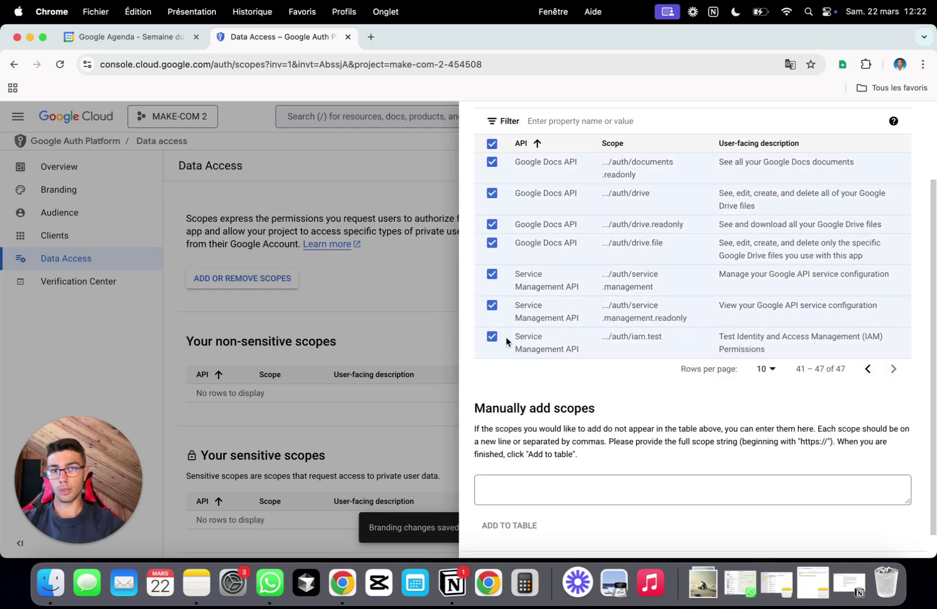
left_click(492, 336)
left_click(491, 274)
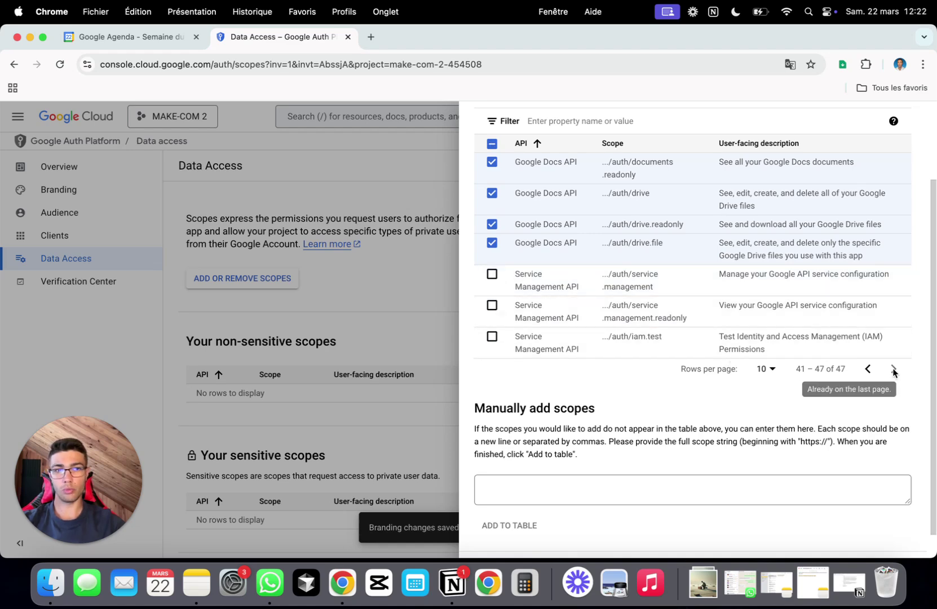
- Apply the chosen scopes to the app and save the data access changes
scroll(900, 370, "up", 3)
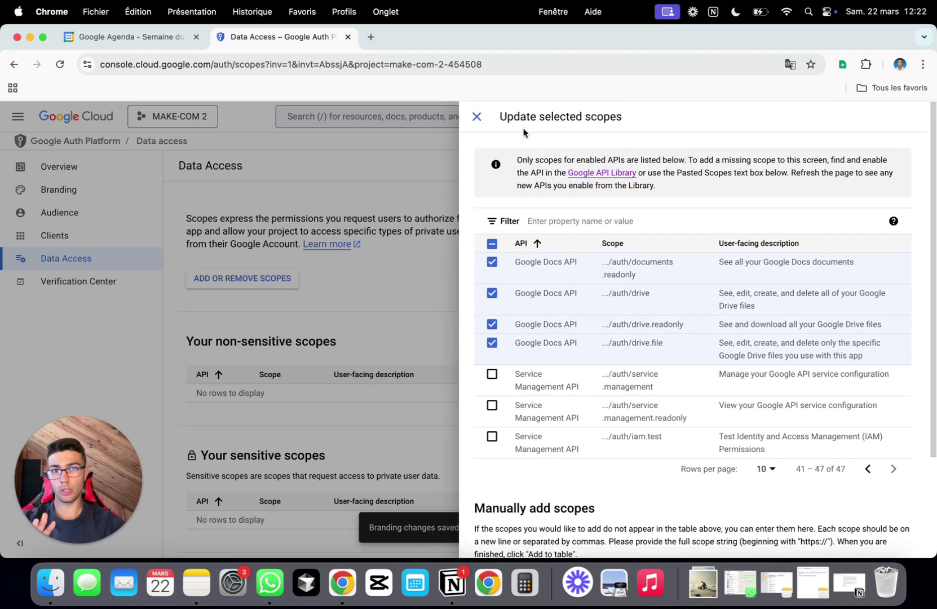
scroll(530, 495, "down", 3)
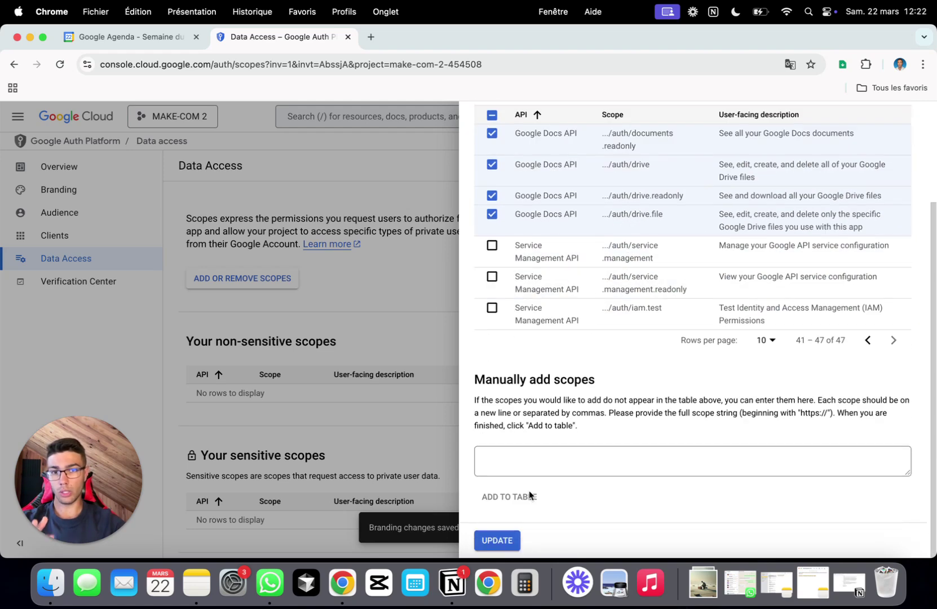
scroll(583, 481, "up", 3)
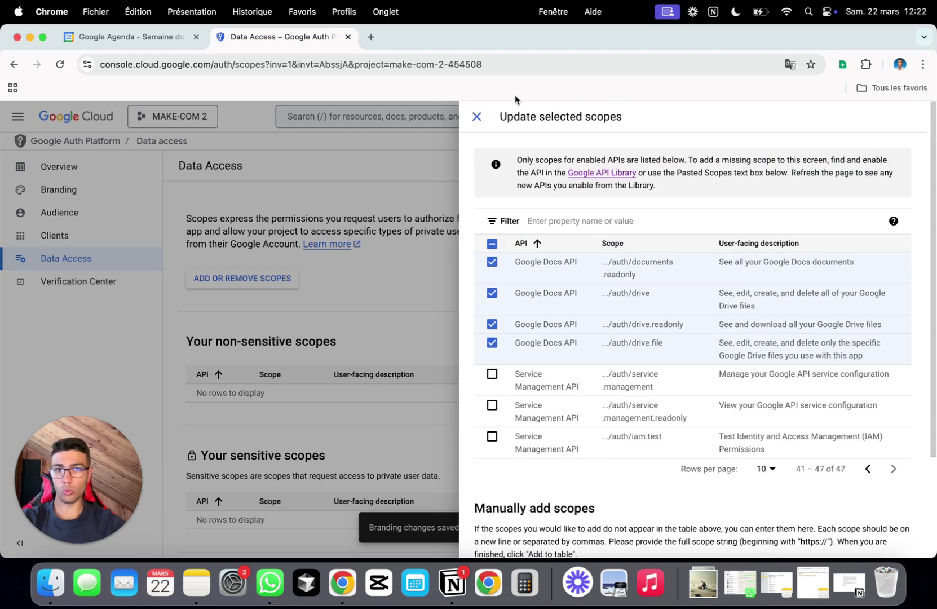
scroll(601, 289, "down", 3)
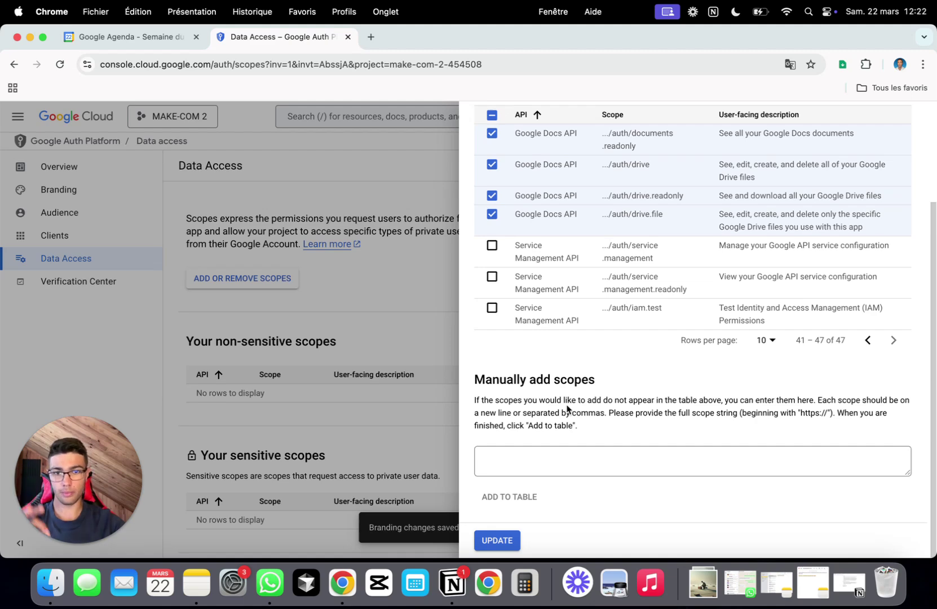
left_click(487, 543)
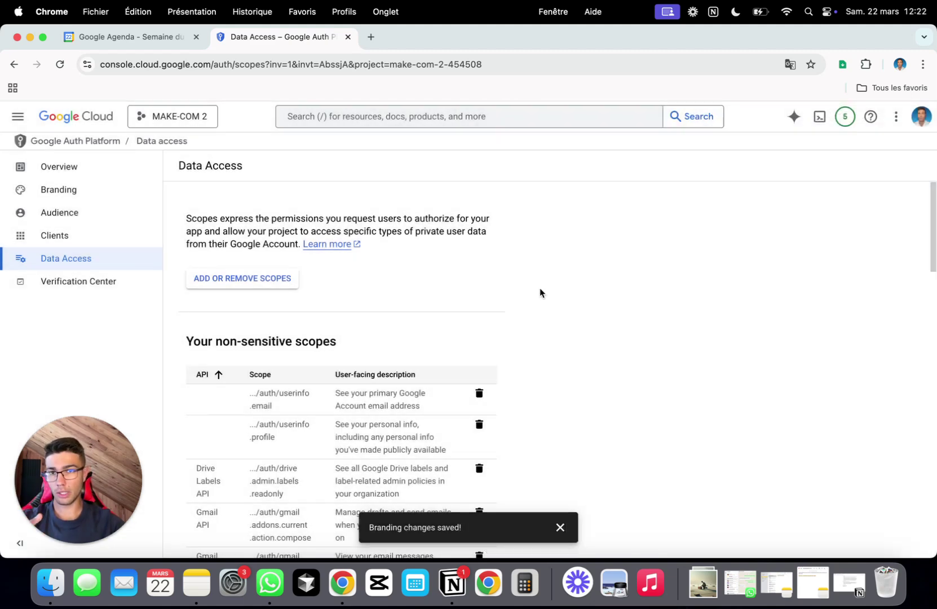
scroll(540, 288, "down", 10)
scroll(539, 289, "down", 5)
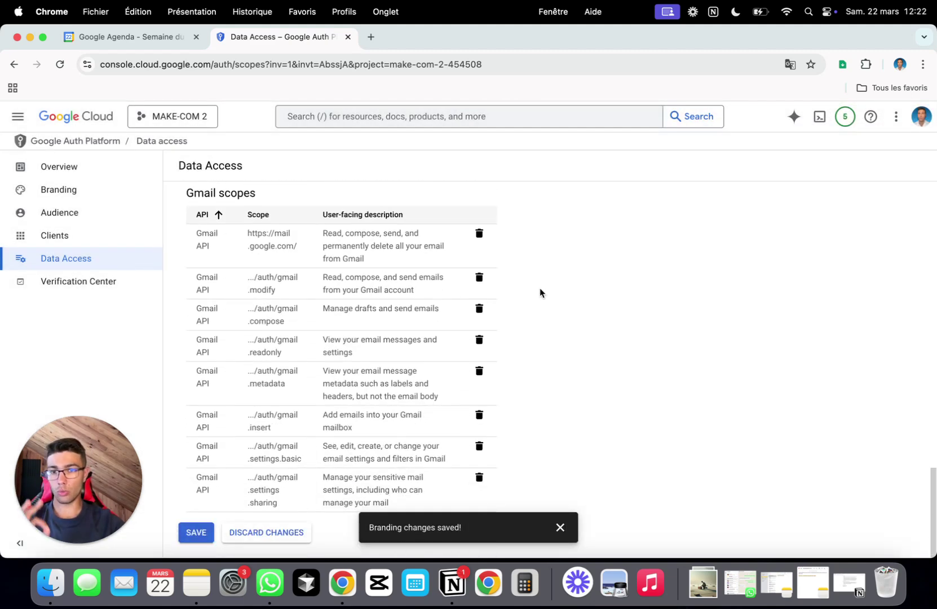
left_click(199, 533)
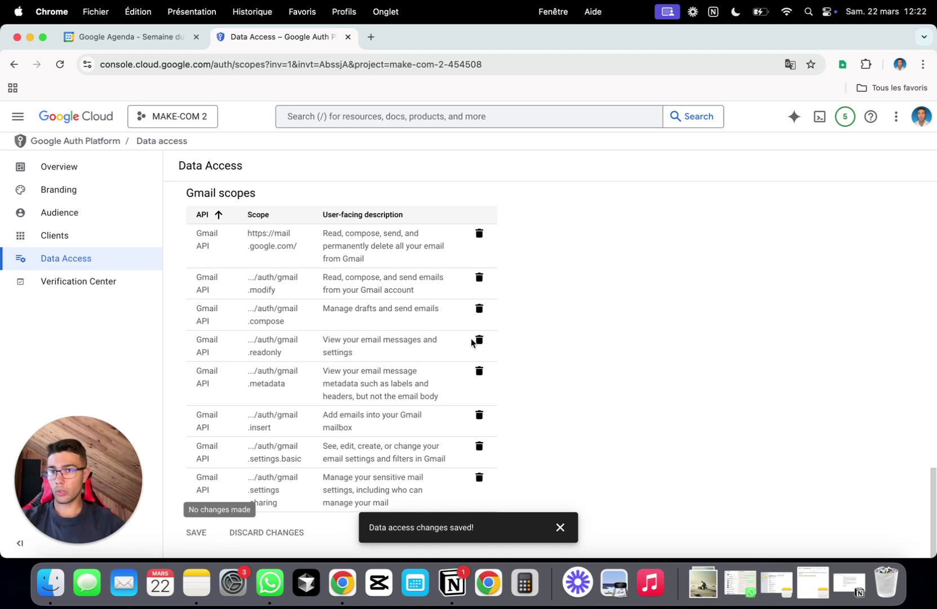
left_click(68, 243)
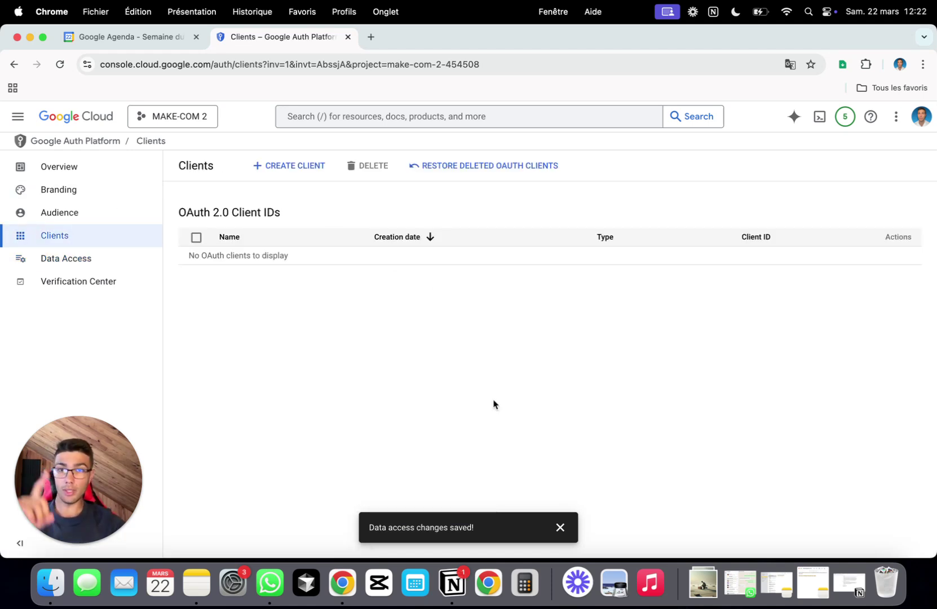
- Create a new Web application OAuth client and name it MAKE-COM 2
left_click(318, 169)
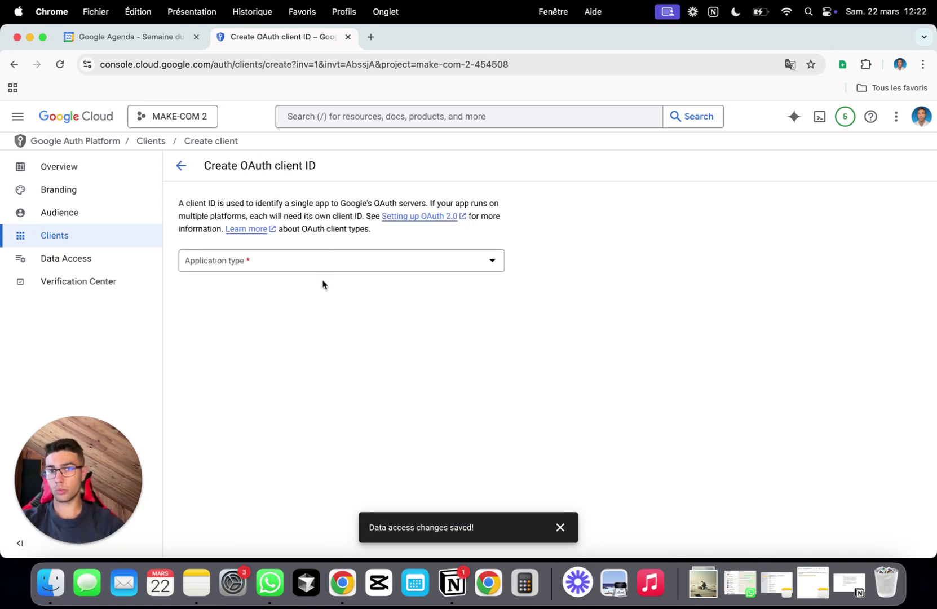
left_click(340, 260)
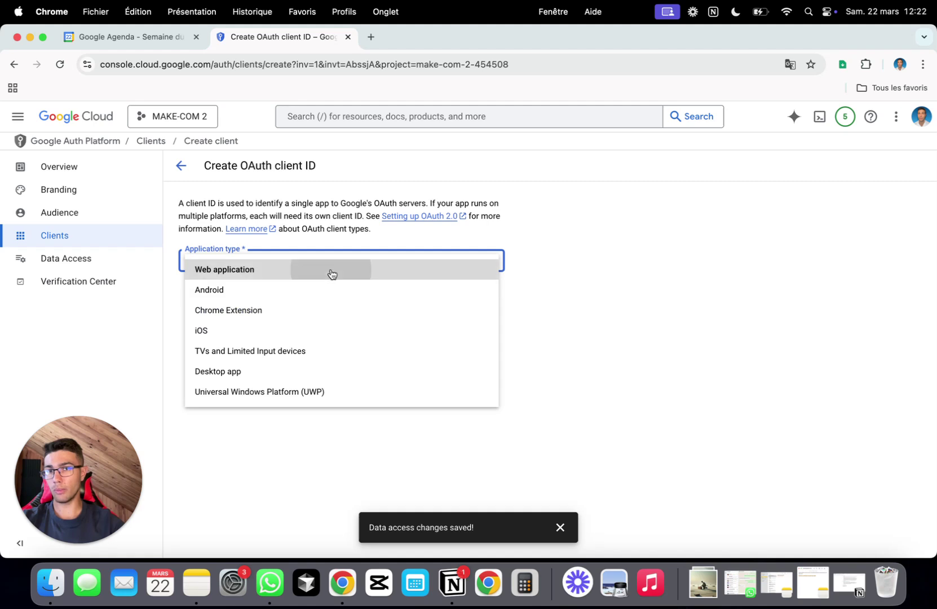
left_click(330, 271)
triple_click(265, 290)
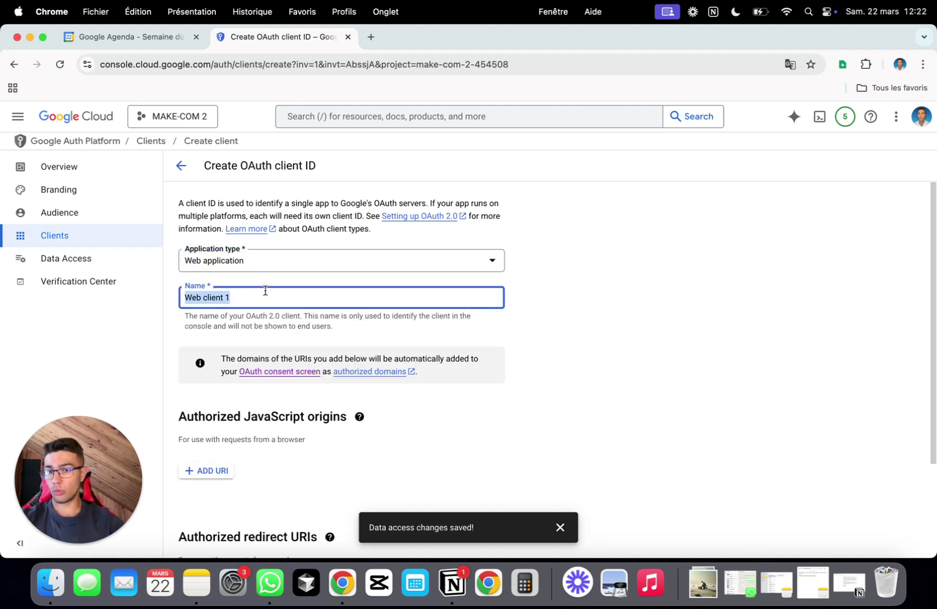
type("WEB-")
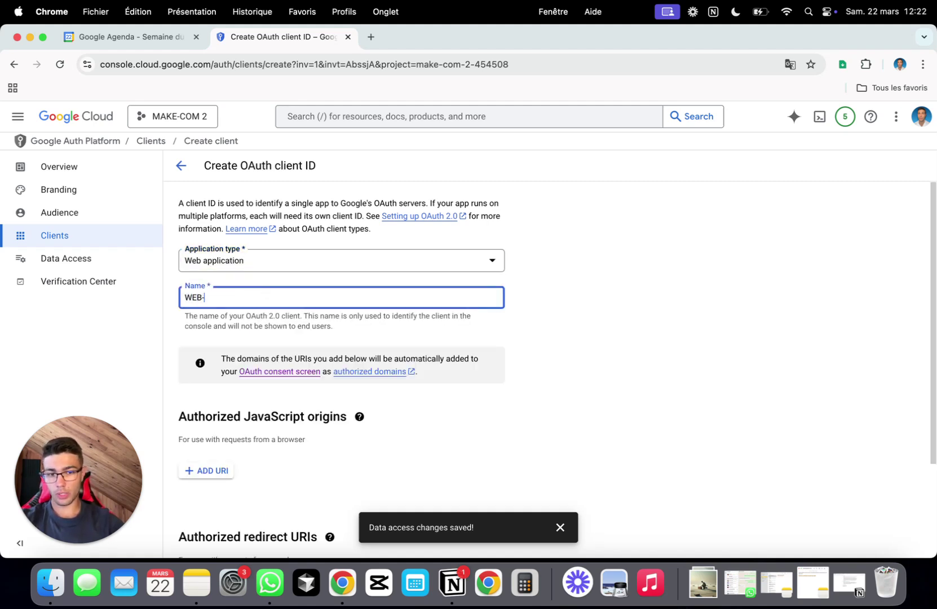
type("C")
key("super+a")
type("MAK")
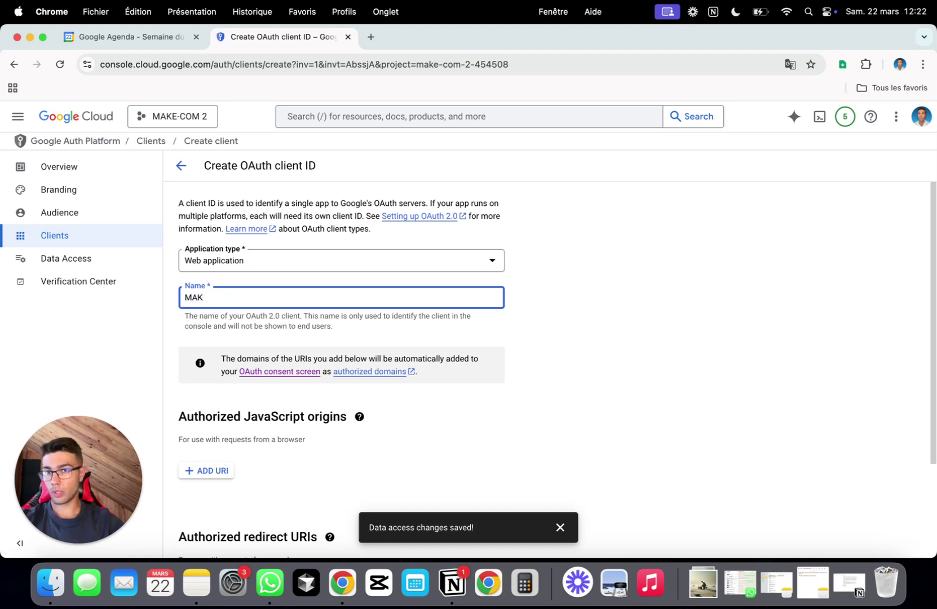
type("ZEE")
type("COM")
key("BackSpace")
key("BackSpace")
type("-")
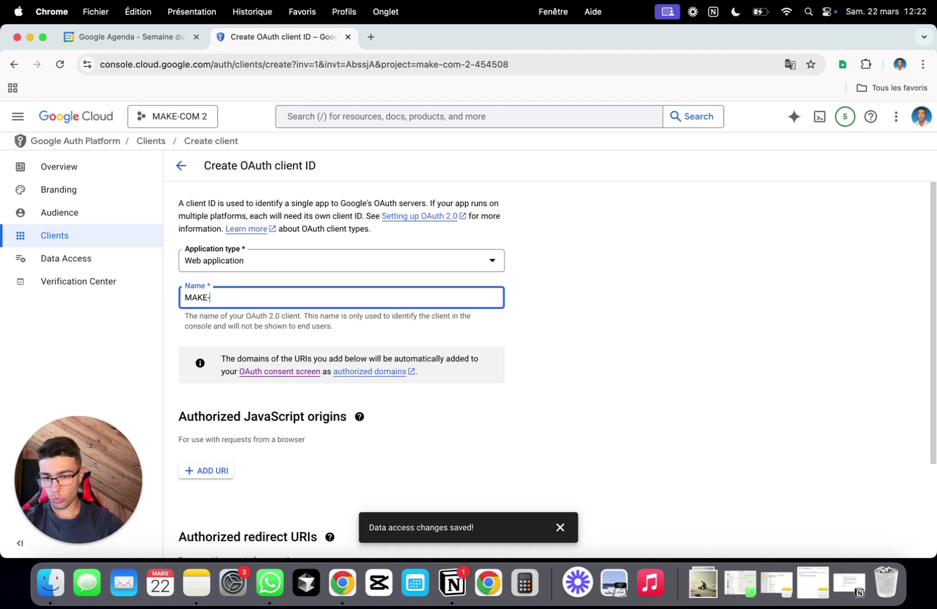
type("COM 2")
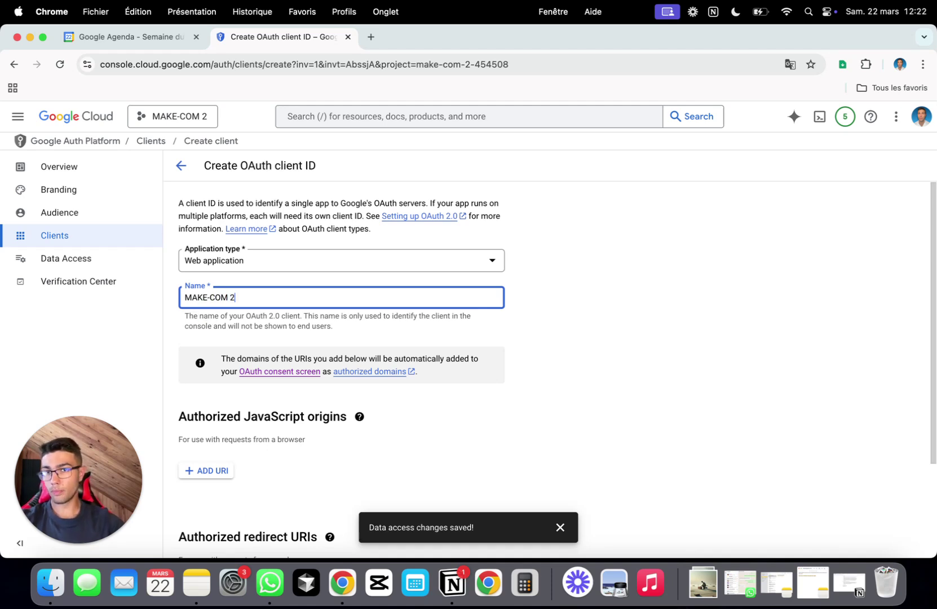
- Add a first, still empty, authorized redirect URI entry and minimize the Chrome window
scroll(305, 301, "down", 2)
scroll(305, 302, "down", 2)
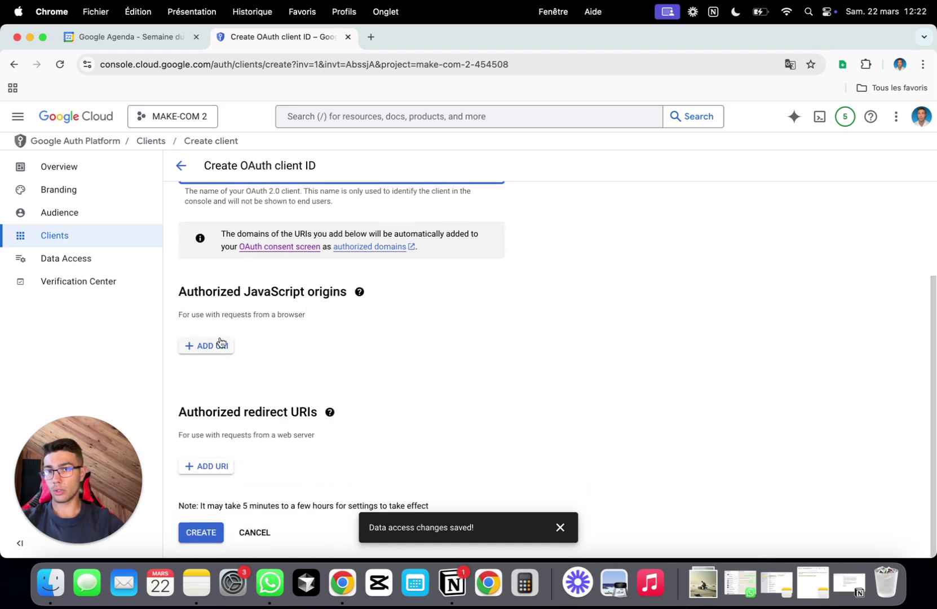
left_click(206, 466)
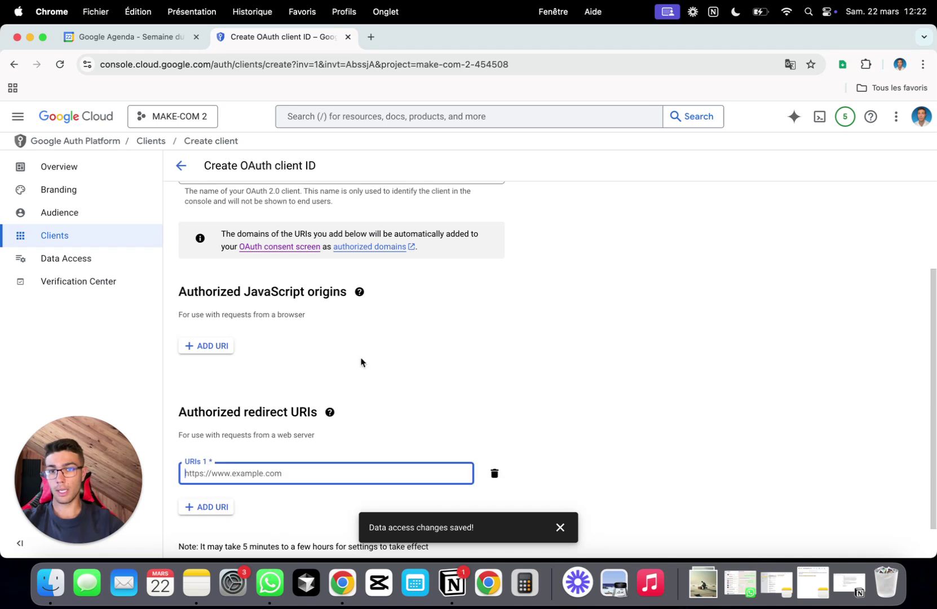
scroll(436, 343, "down", 1)
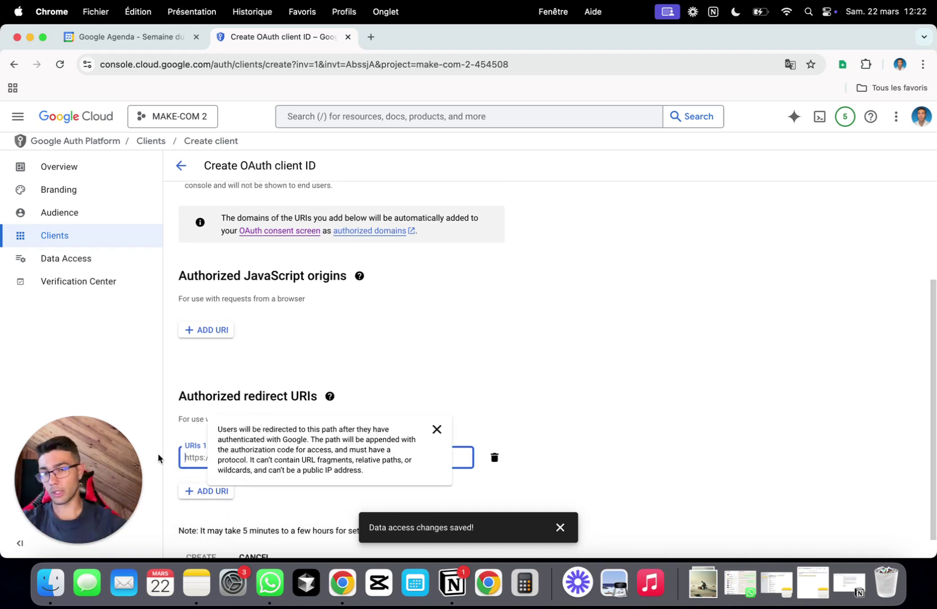
left_click(74, 543)
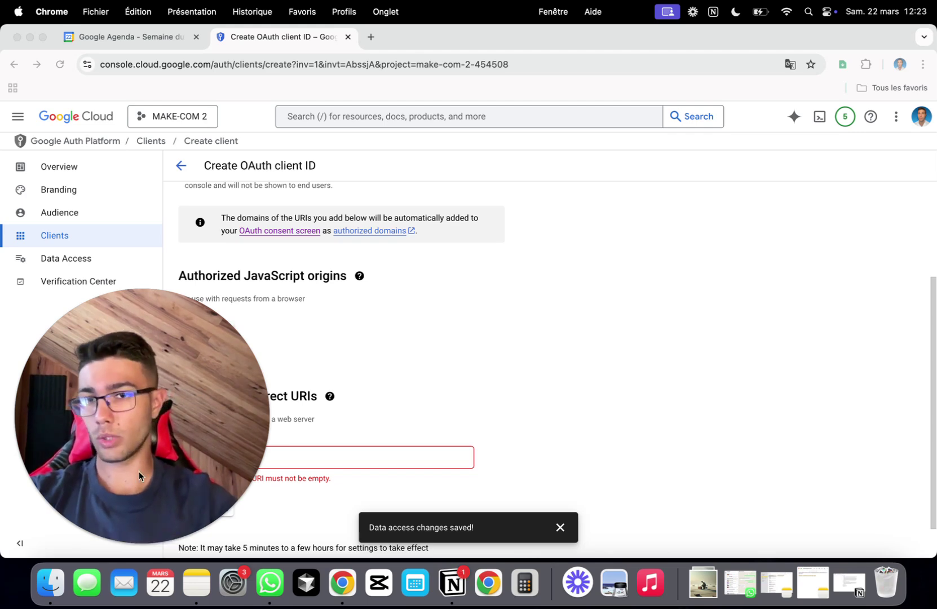
left_click(125, 544)
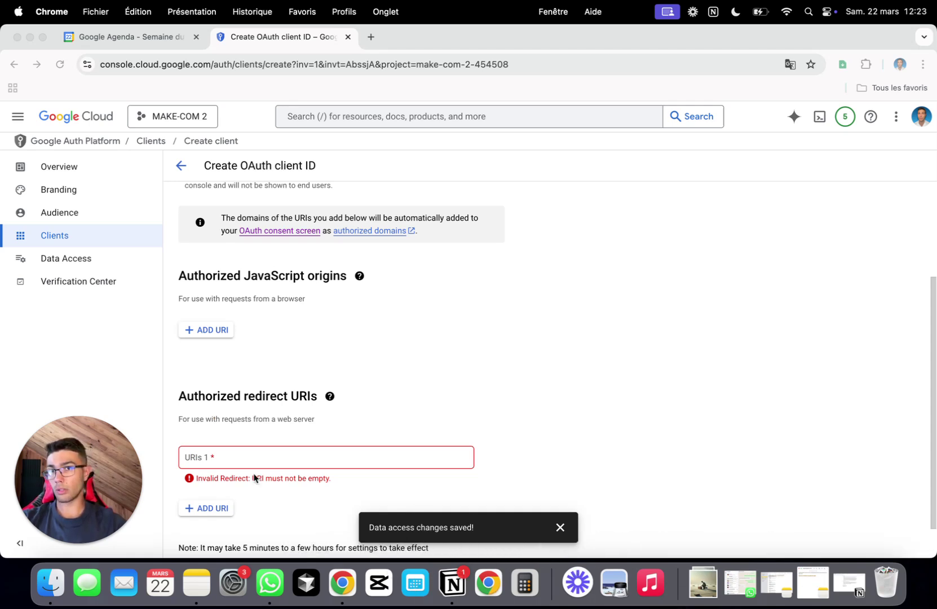
- Copy the integromat Google redirect URI from the existing MAKE-COM client into URI 1
left_click(30, 37)
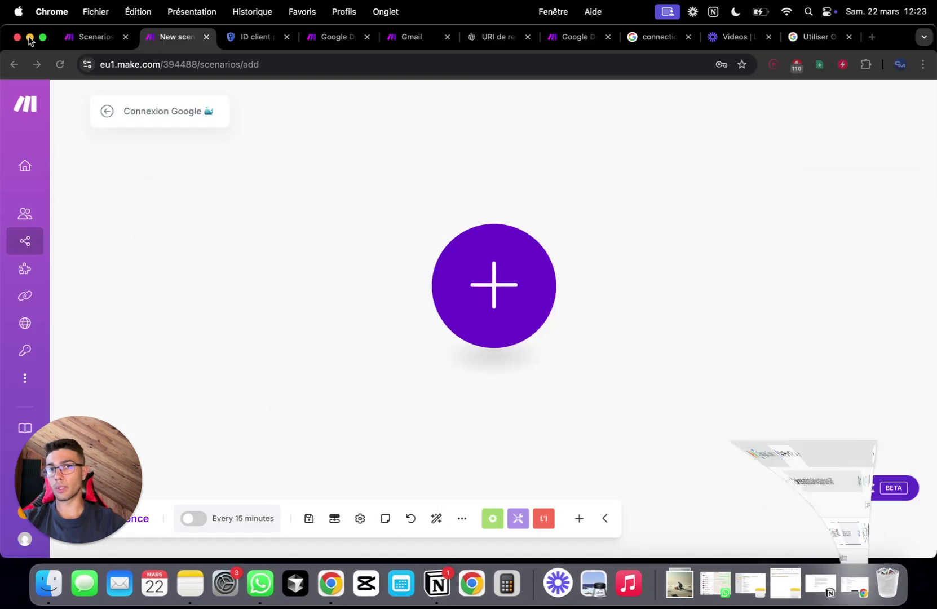
left_click(262, 38)
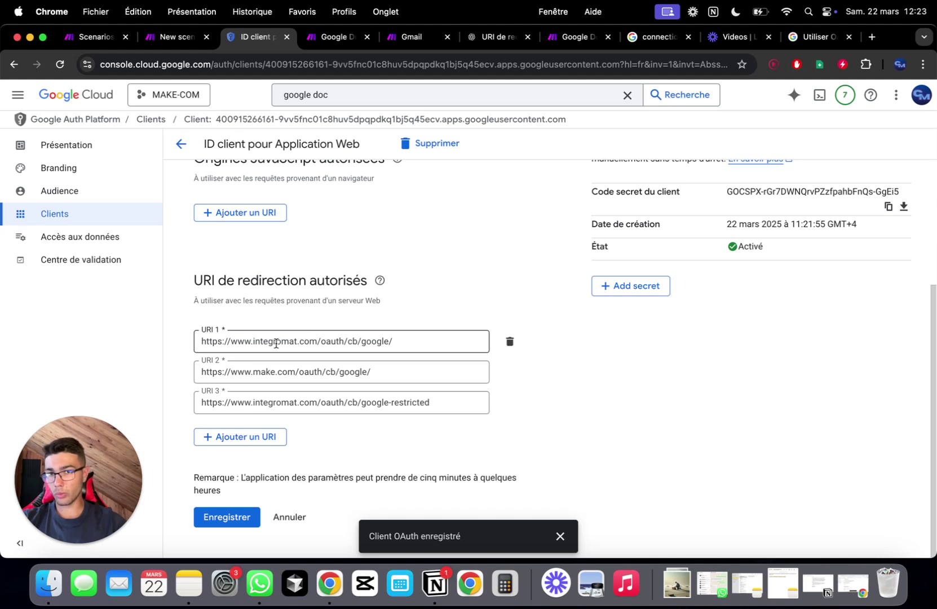
double_click(285, 340)
triple_click(285, 340)
key("super+c")
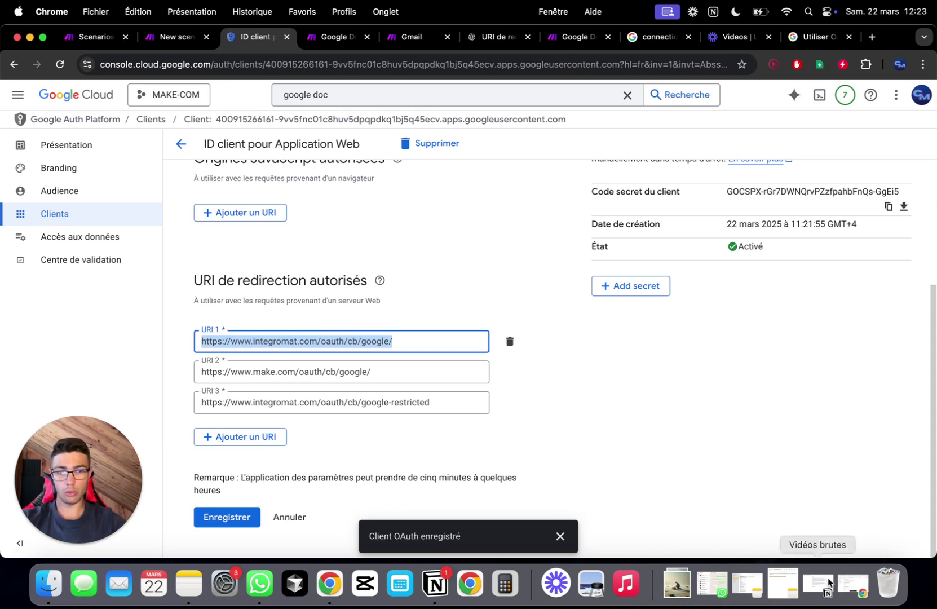
left_click(853, 584)
scroll(239, 360, "down", 1)
left_click(224, 418)
key("super+v")
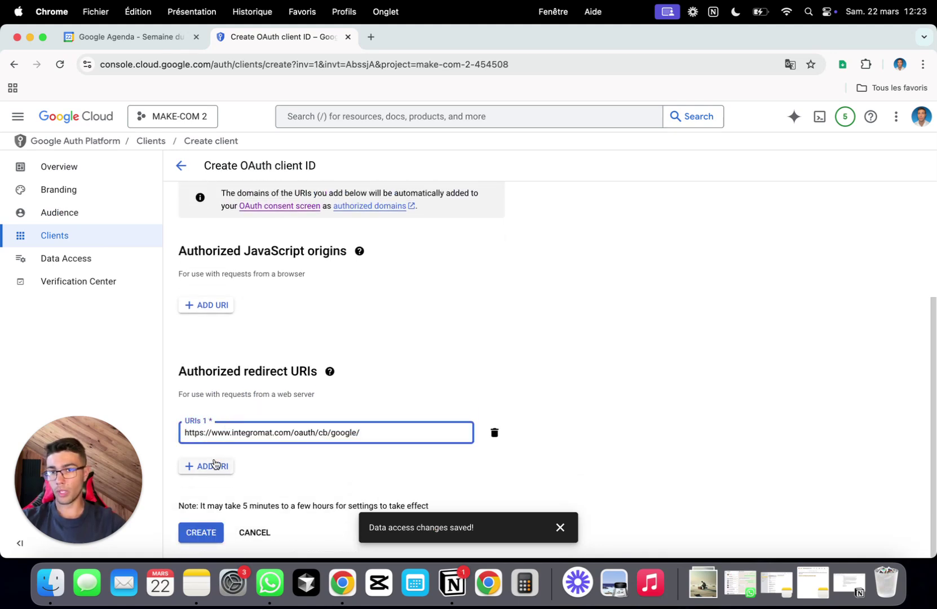
- Add a second URI entry and paste the make.com redirect URI into it
left_click(214, 466)
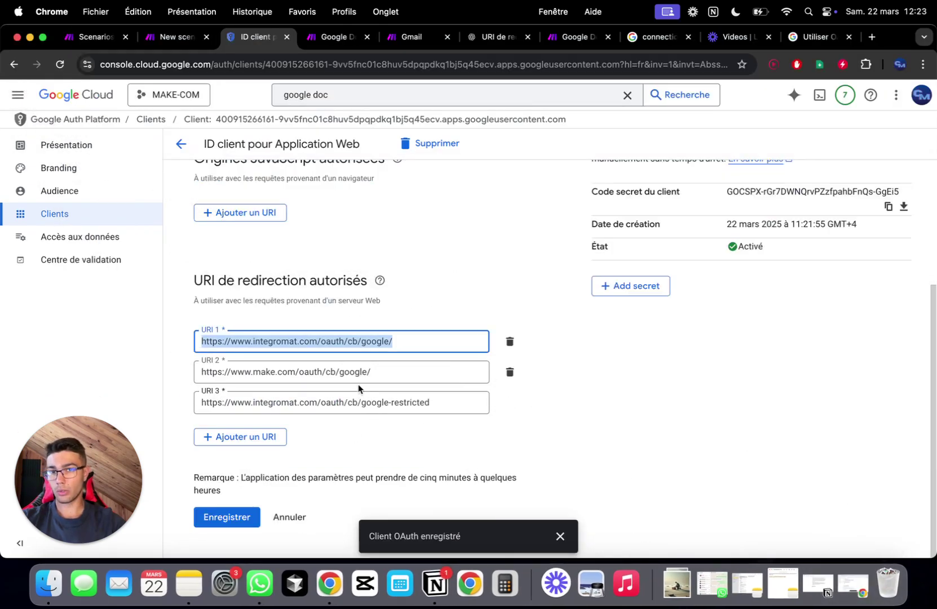
double_click(361, 376)
triple_click(360, 377)
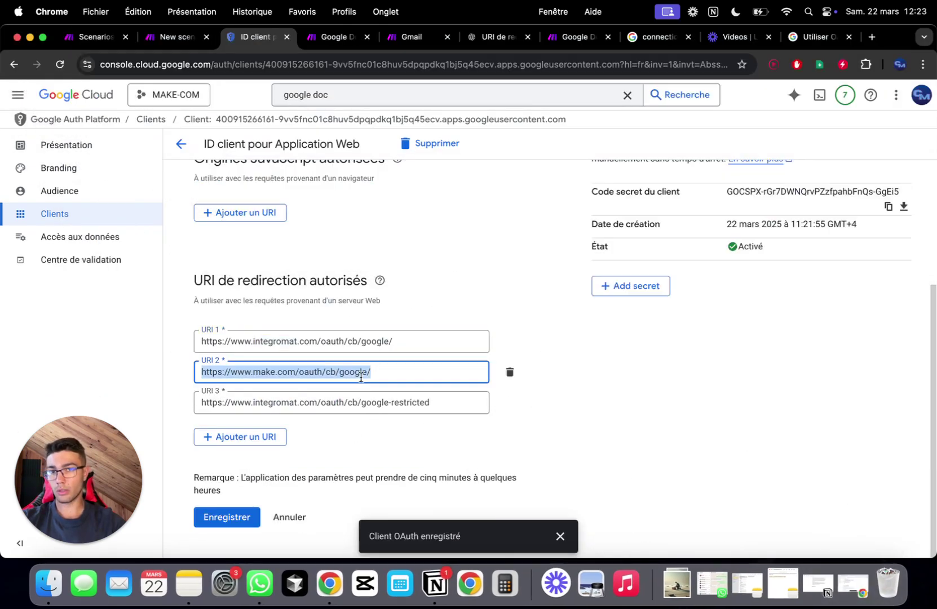
key("super+c")
left_click(853, 587)
left_click(252, 468)
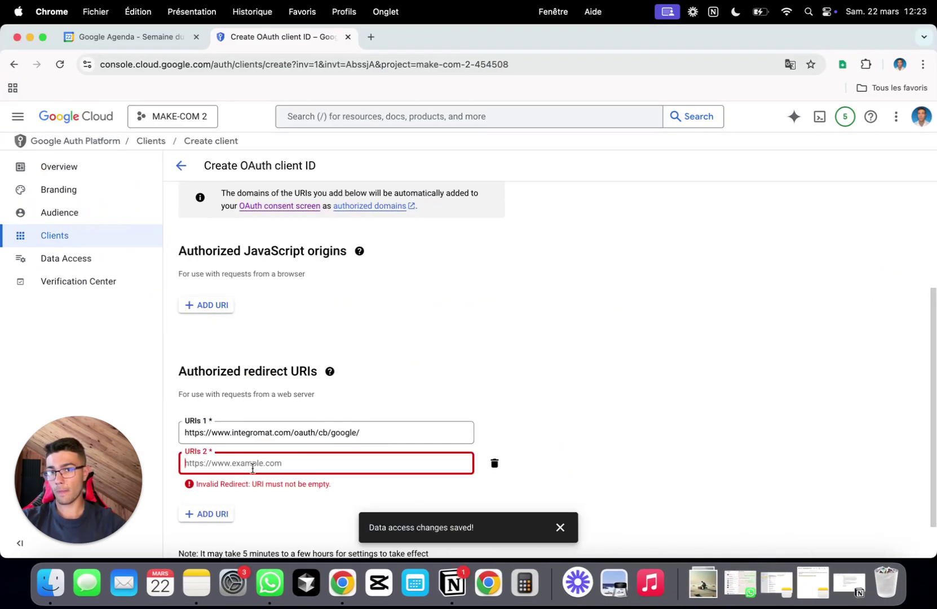
key("super+v")
- Add a third URI entry and paste the google-restricted redirect URI into it
scroll(253, 451, "down", 1)
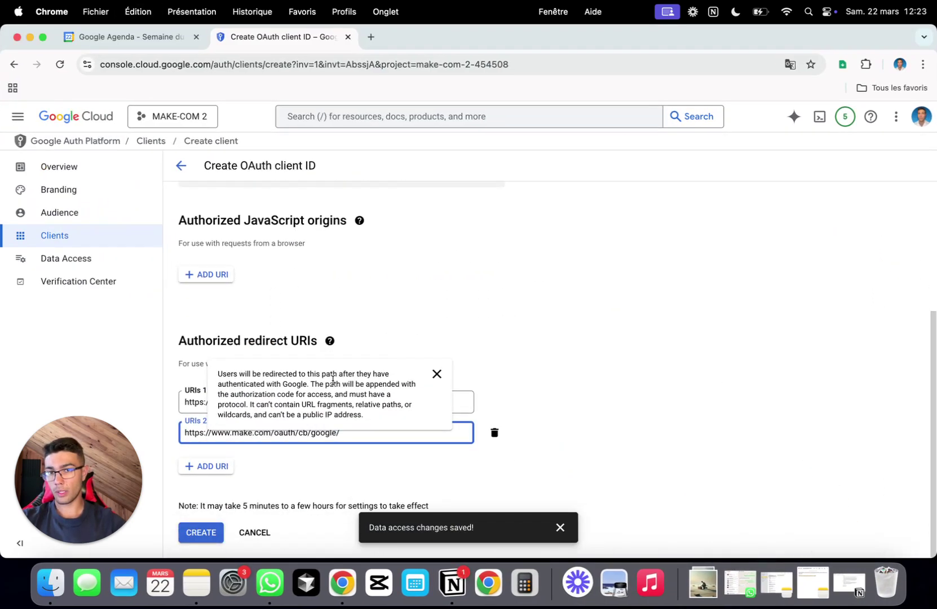
left_click(209, 468)
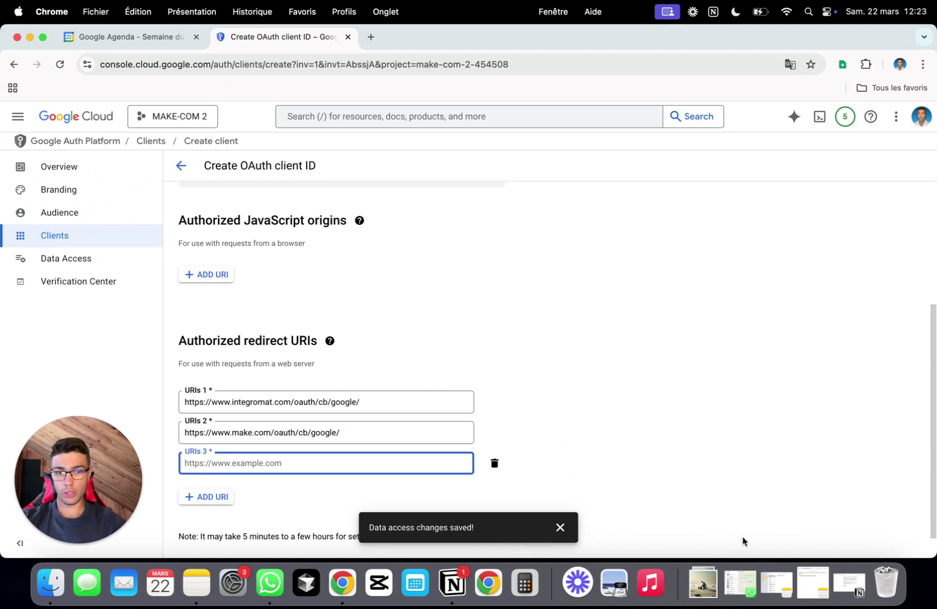
left_click(30, 37)
triple_click(308, 404)
key("super+c")
left_click(854, 586)
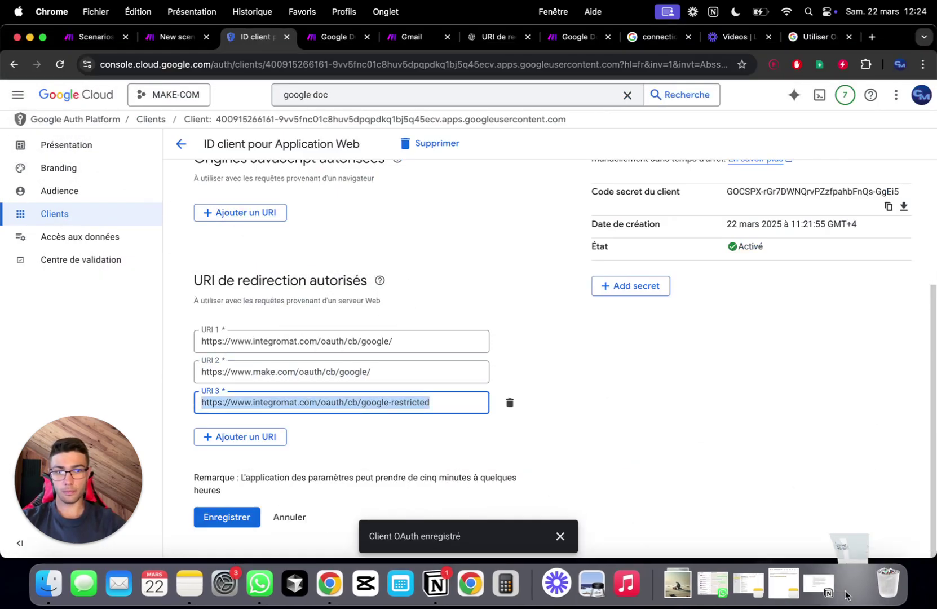
left_click(270, 454)
key("super+v")
- Check the three redirect URIs and create the MAKE-COM 2 OAuth client
scroll(571, 248, "down", 1)
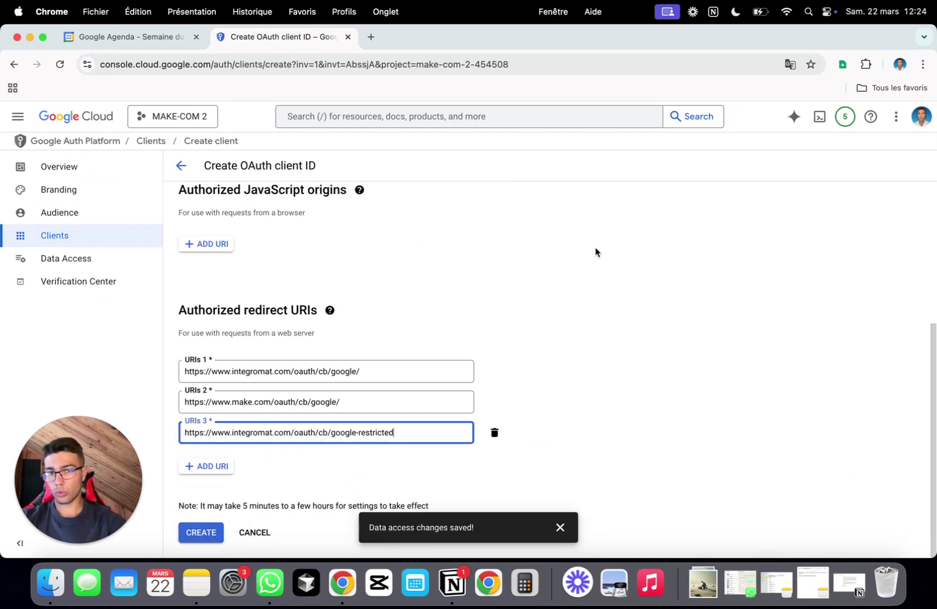
left_click(402, 370)
left_click(390, 402)
left_click(415, 428)
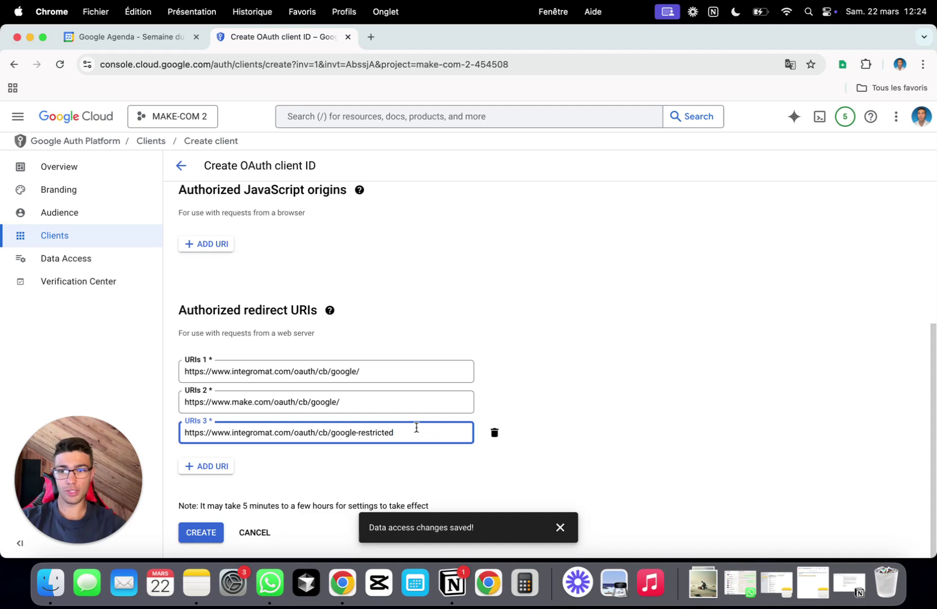
left_click(629, 284)
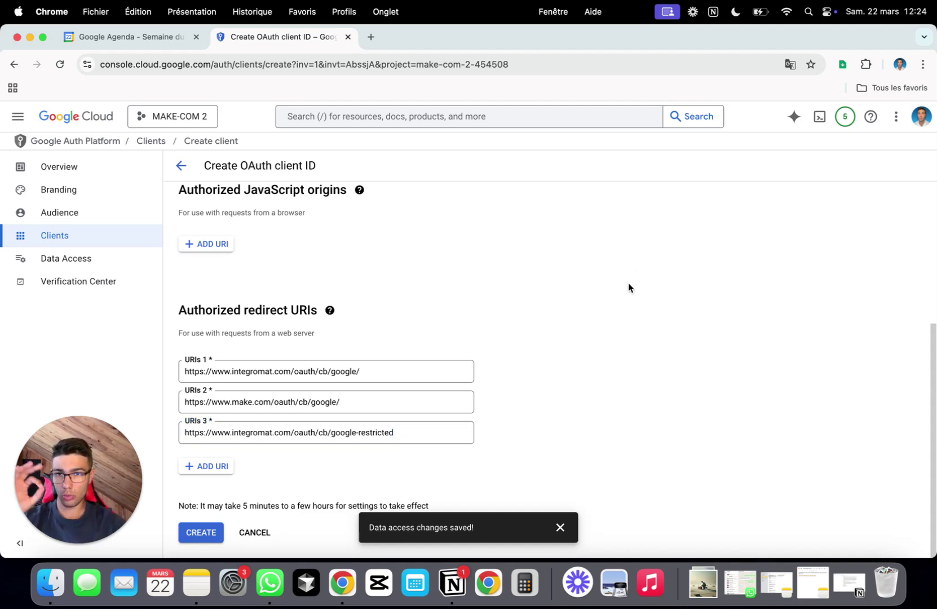
scroll(628, 283, "up", 5)
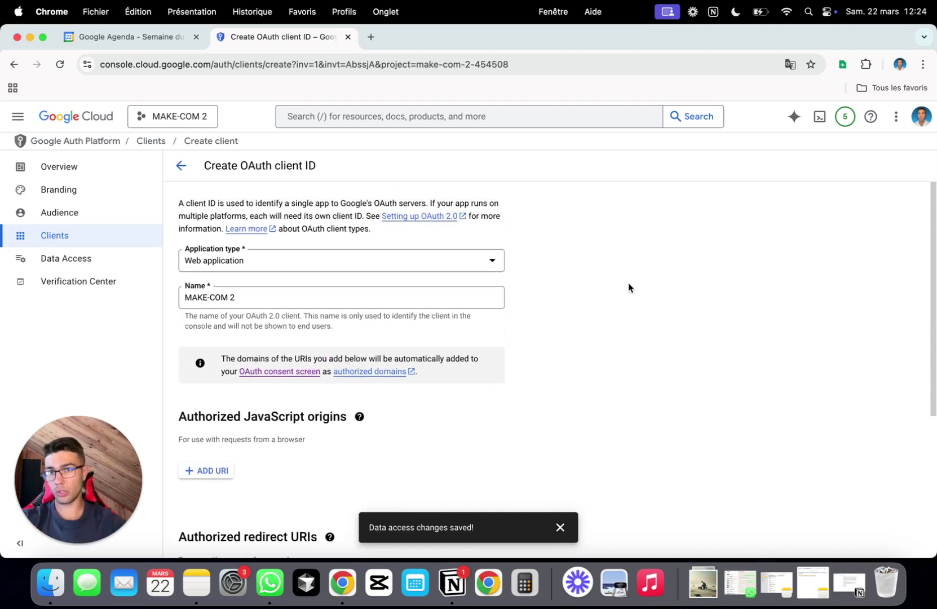
scroll(629, 287, "down", 5)
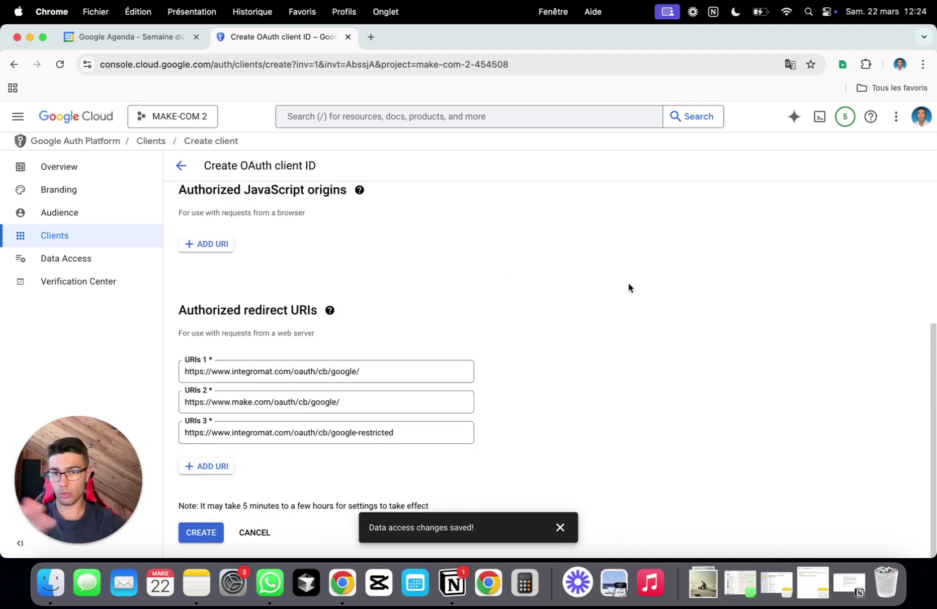
left_click(212, 539)
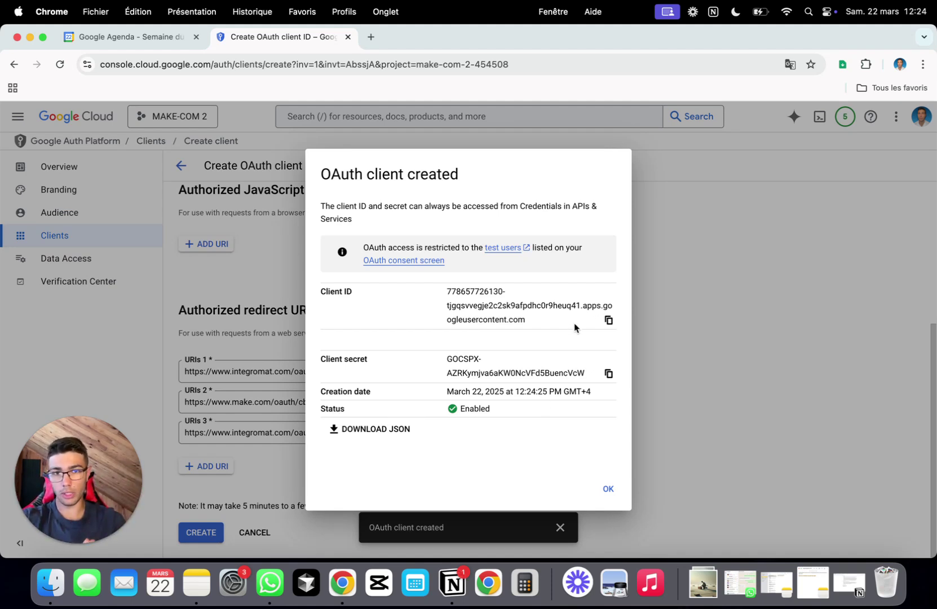
- Copy the new MAKE-COM 2 client ID and minimize the Google Cloud window
left_click(609, 322)
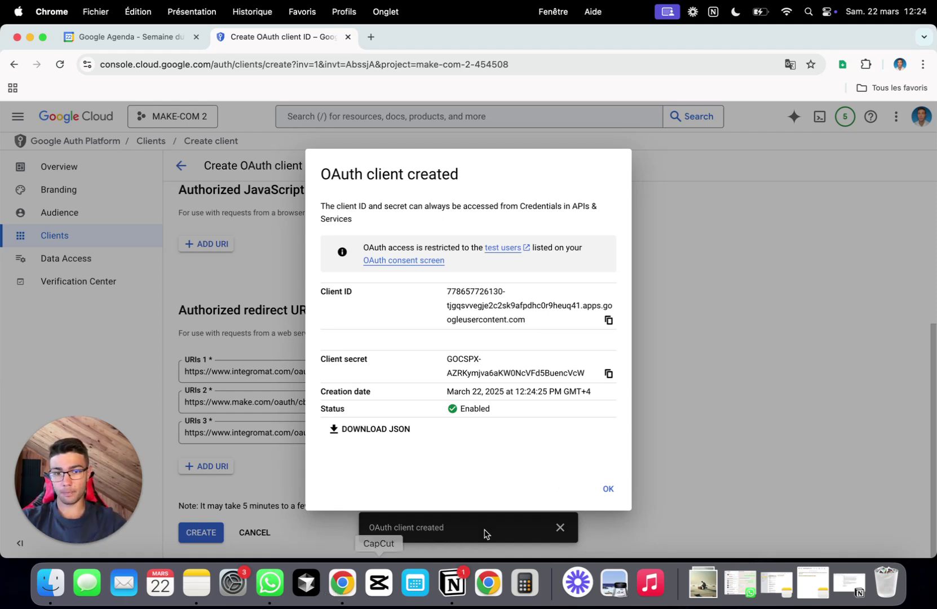
left_click(31, 38)
- Add Gmail's Send an Email as the scenario's first module
left_click(172, 38)
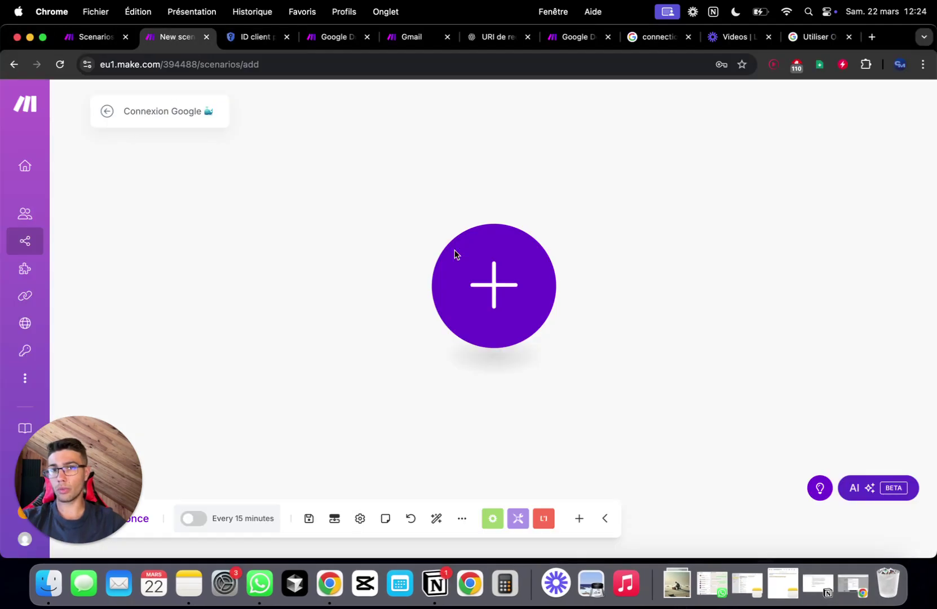
left_click(483, 250)
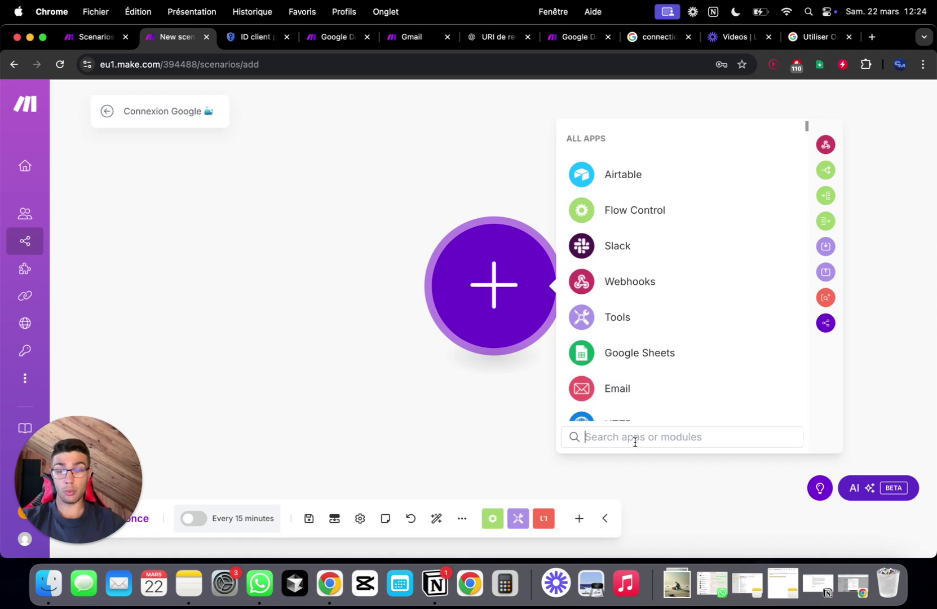
type("gmail")
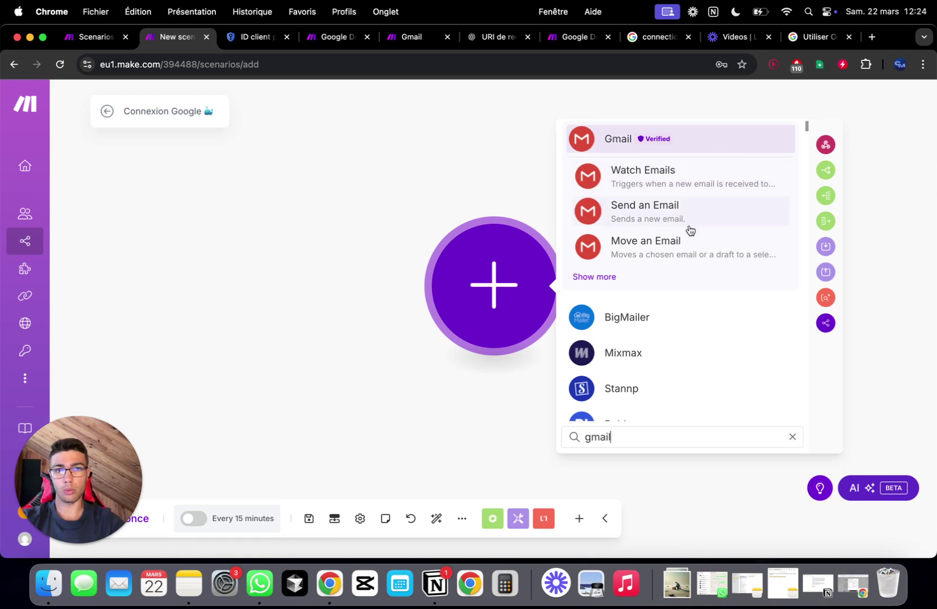
left_click(714, 208)
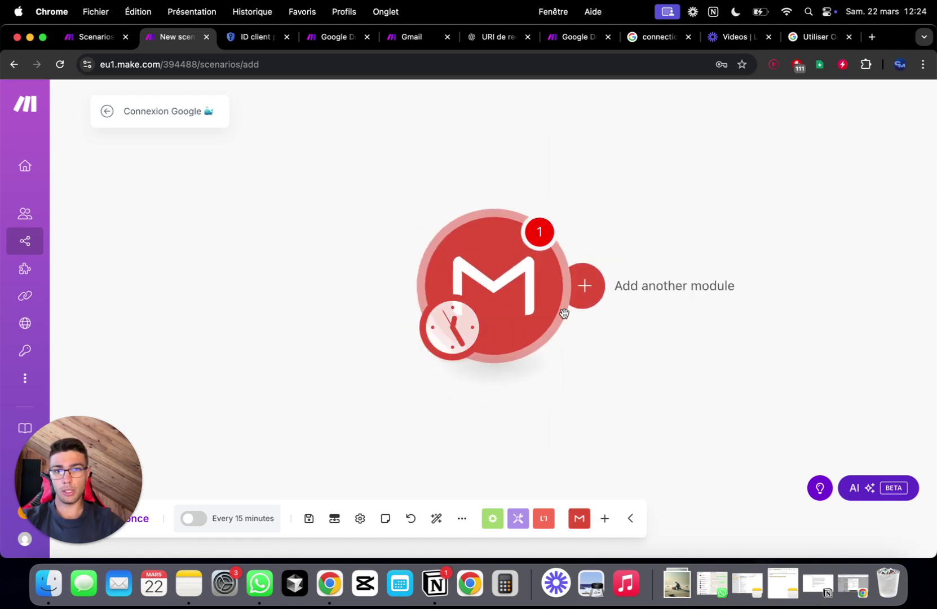
left_click(528, 164)
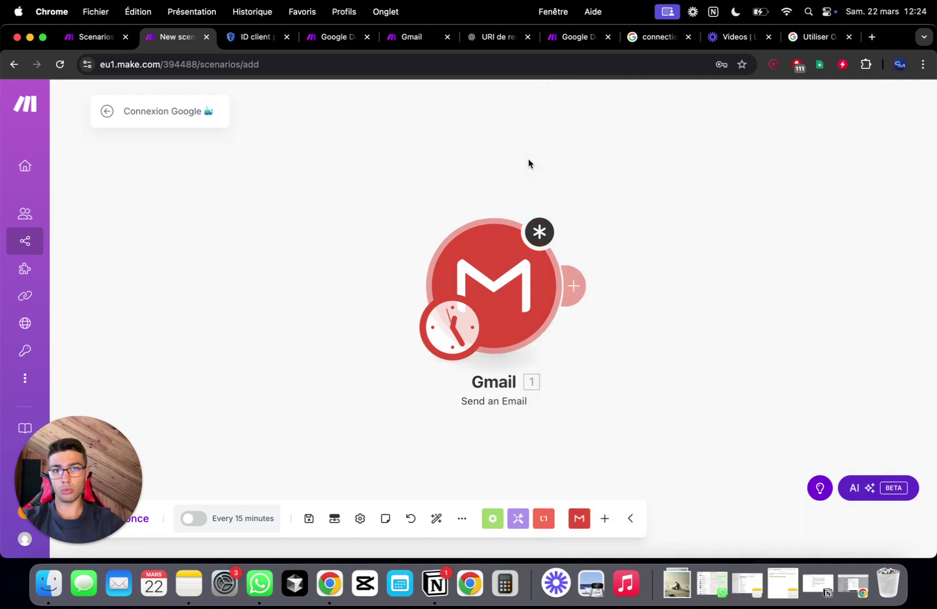
- Append Google Docs Create a Document from a Template and Google Drive Upload a File
left_click(576, 285)
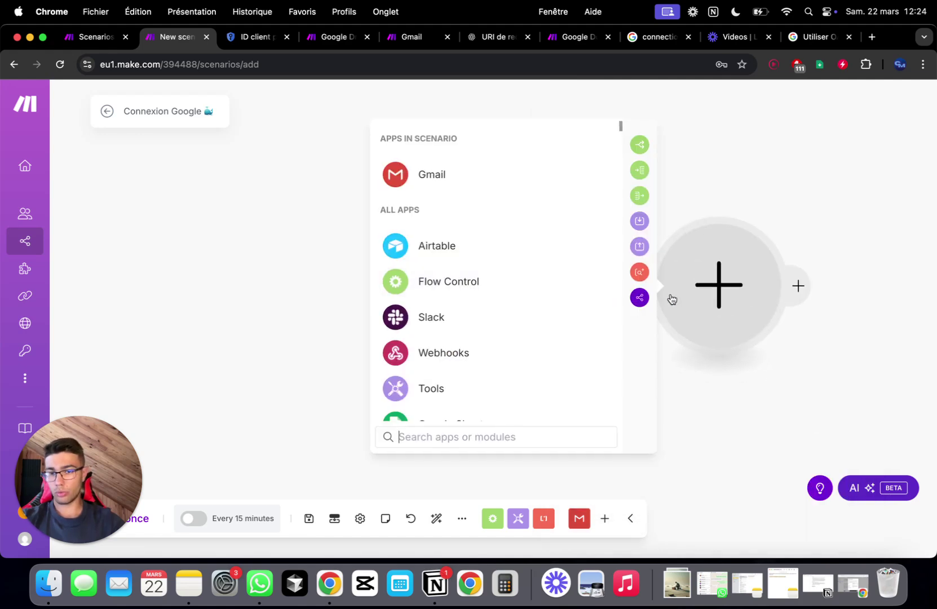
type("doc")
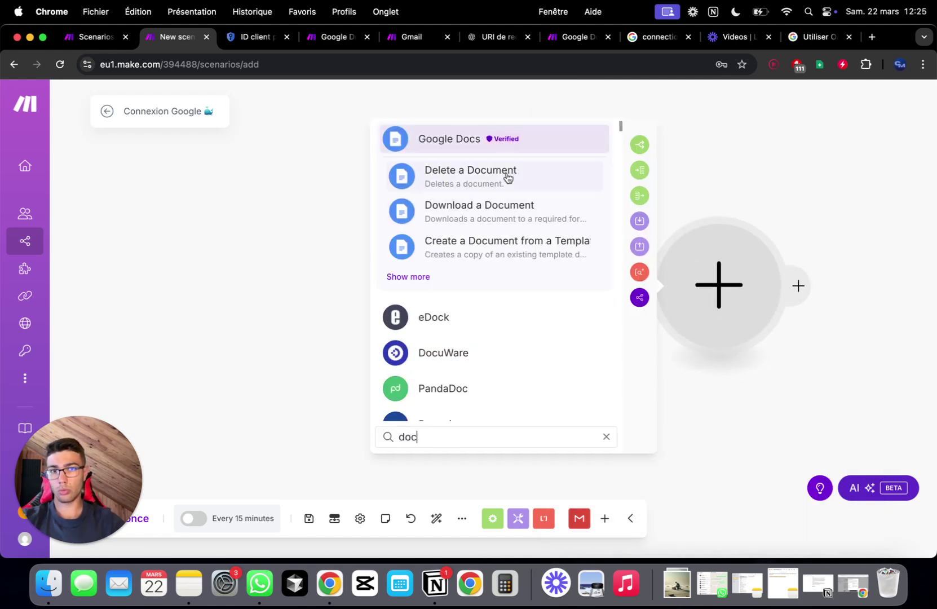
left_click(484, 246)
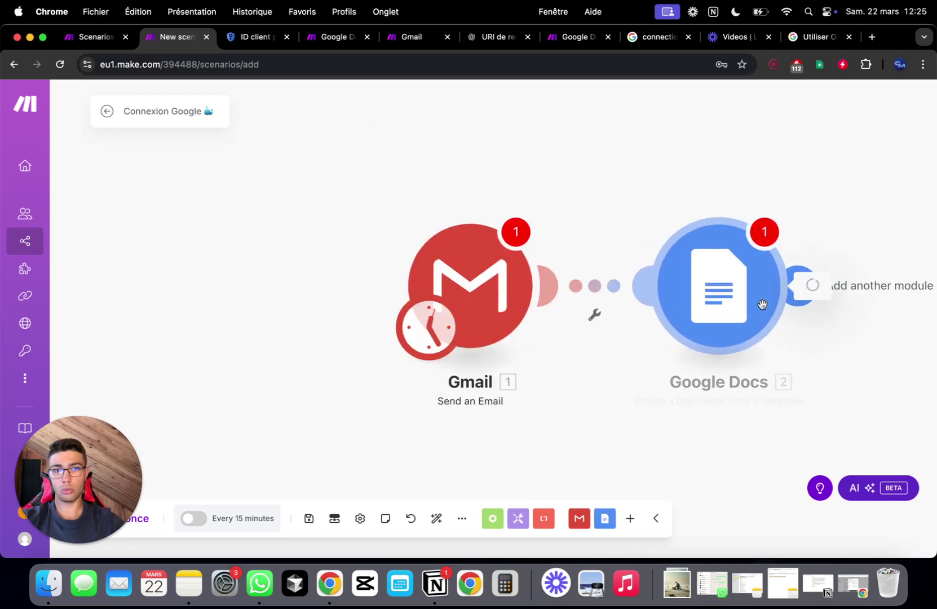
left_click(516, 176)
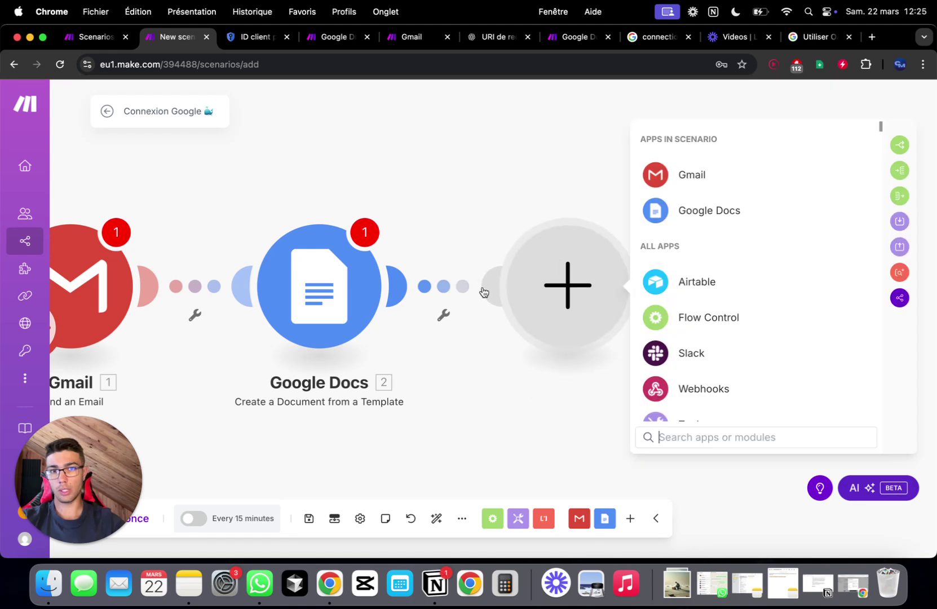
type("drive")
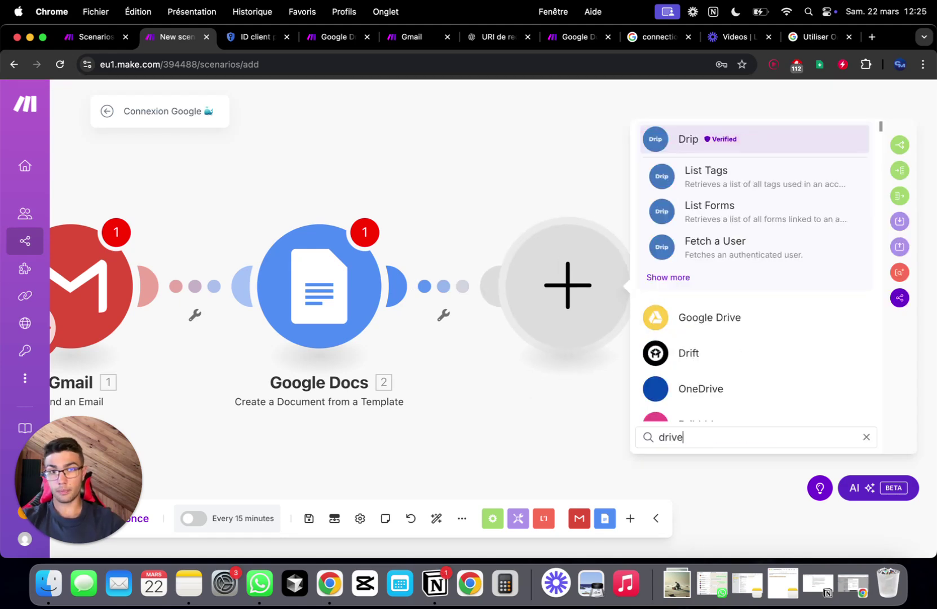
left_click(720, 172)
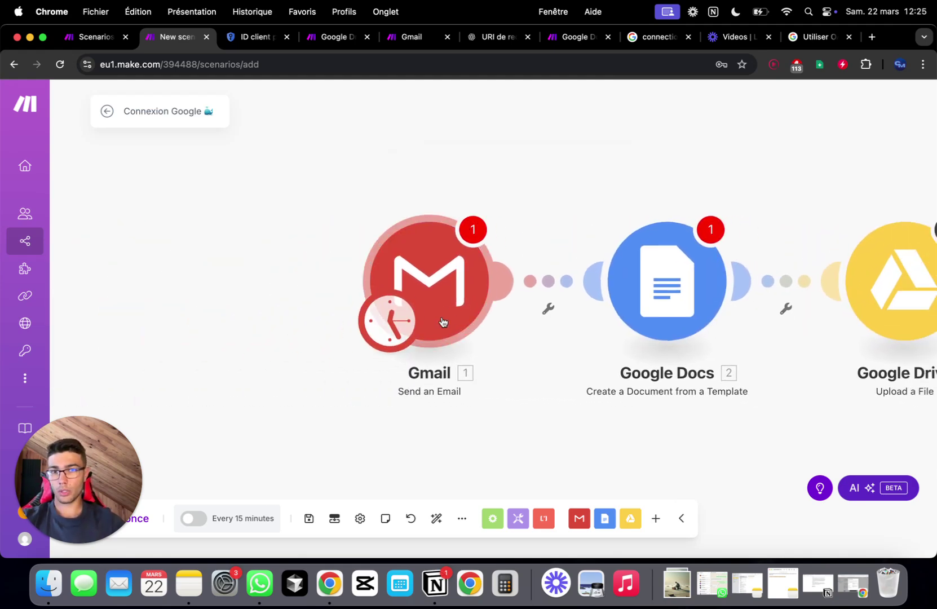
- Start a Gmail connection named MAKE-COM 2 with advanced Client ID and Secret fields shown
left_click(452, 292)
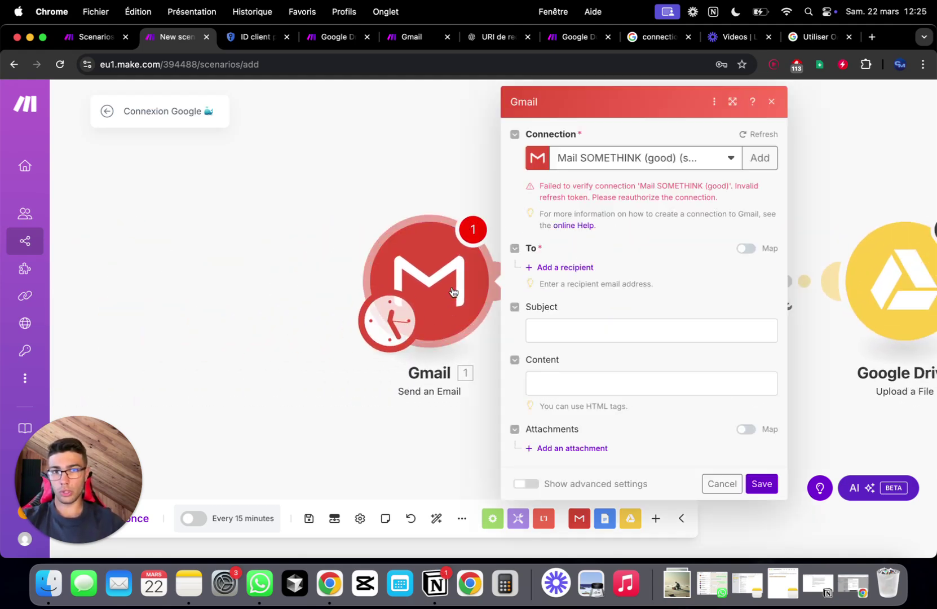
left_click(752, 164)
left_click(574, 154)
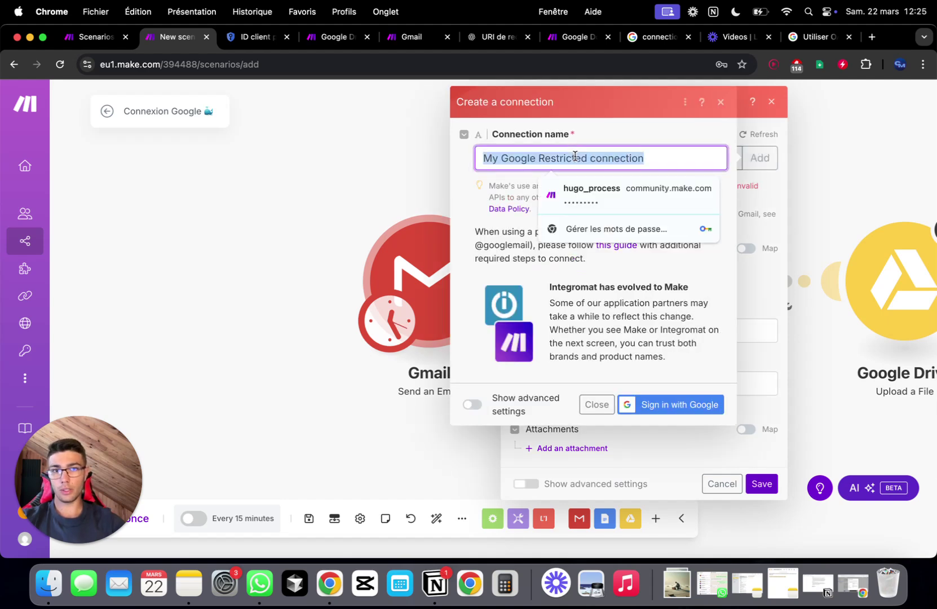
type("M")
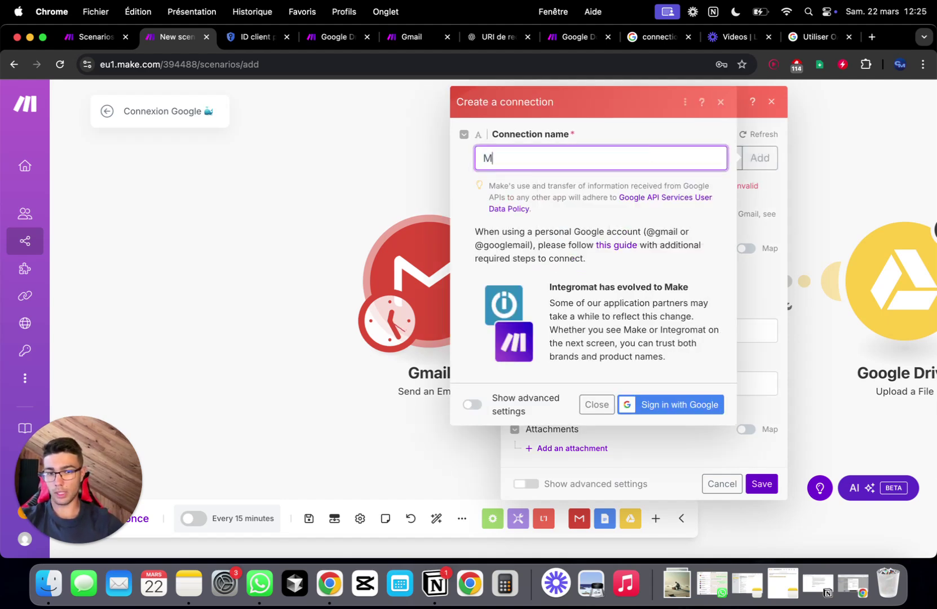
type("AKE-COM 2 (Gmail")
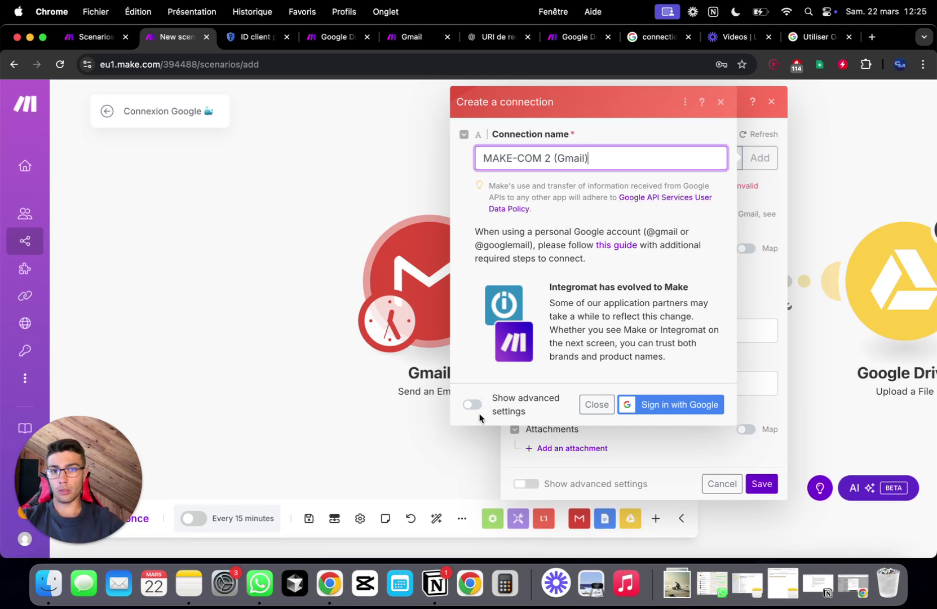
left_click(473, 404)
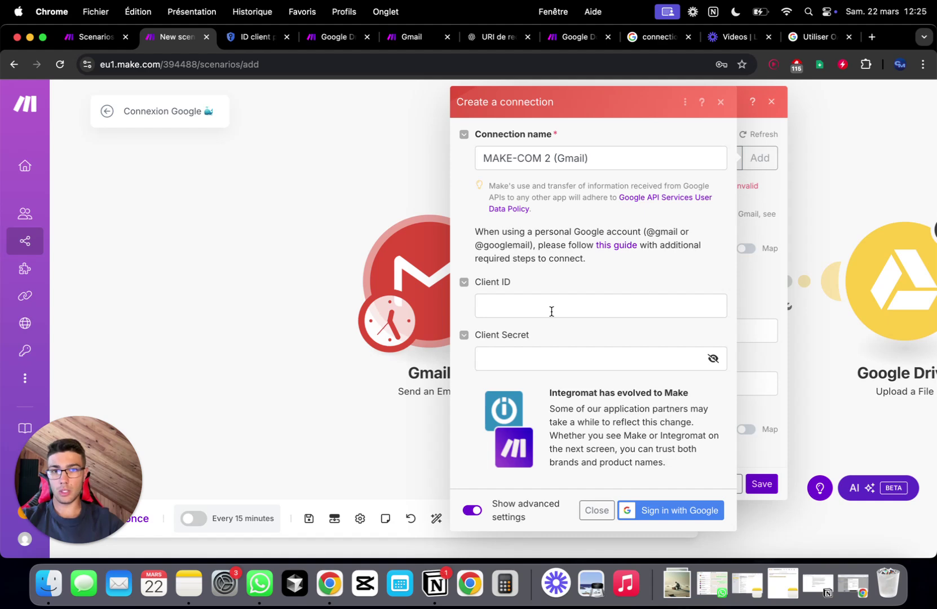
left_click(255, 41)
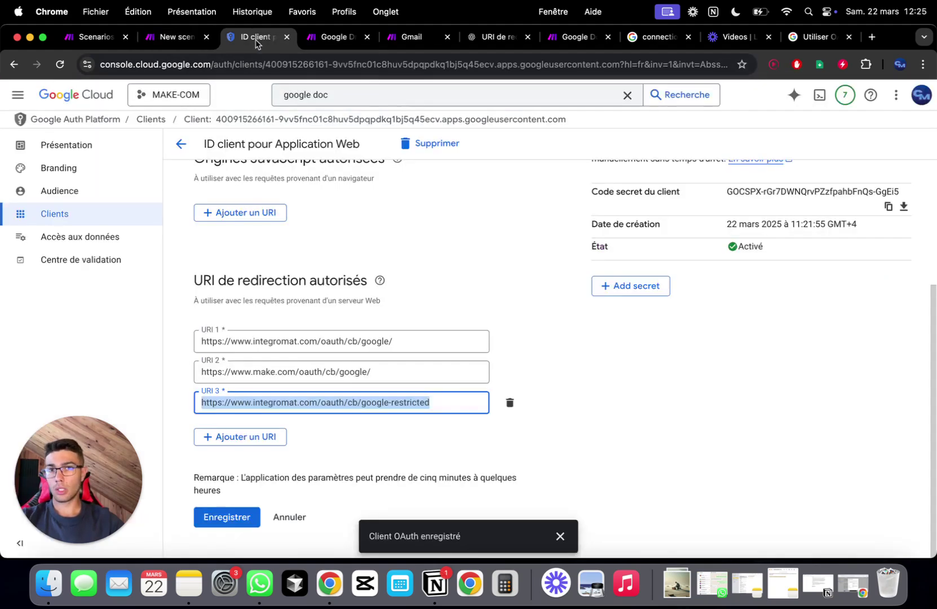
- Dismiss the client-created confirmation and copy the Client ID from MAKE-COM 2's details page
left_click(176, 37)
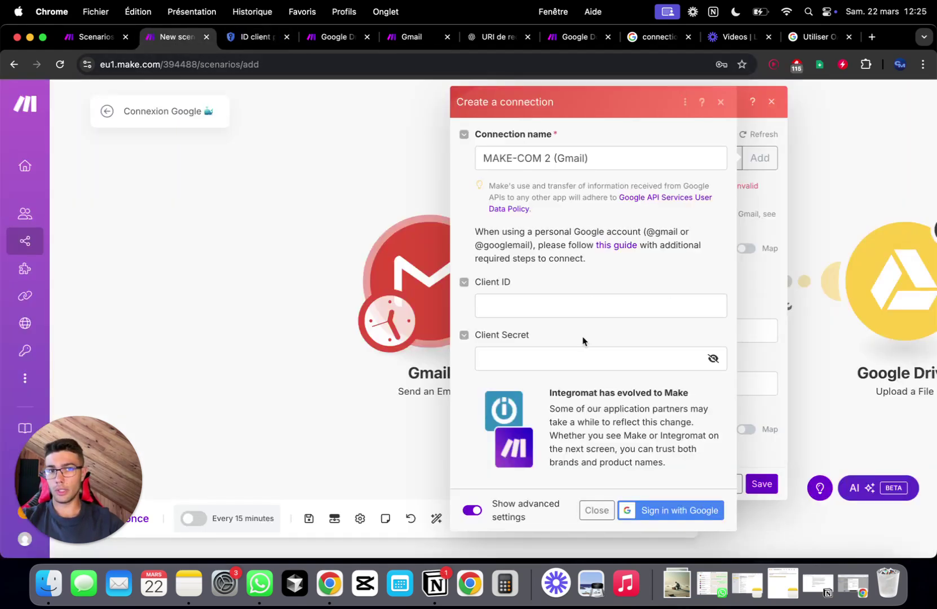
left_click(849, 592)
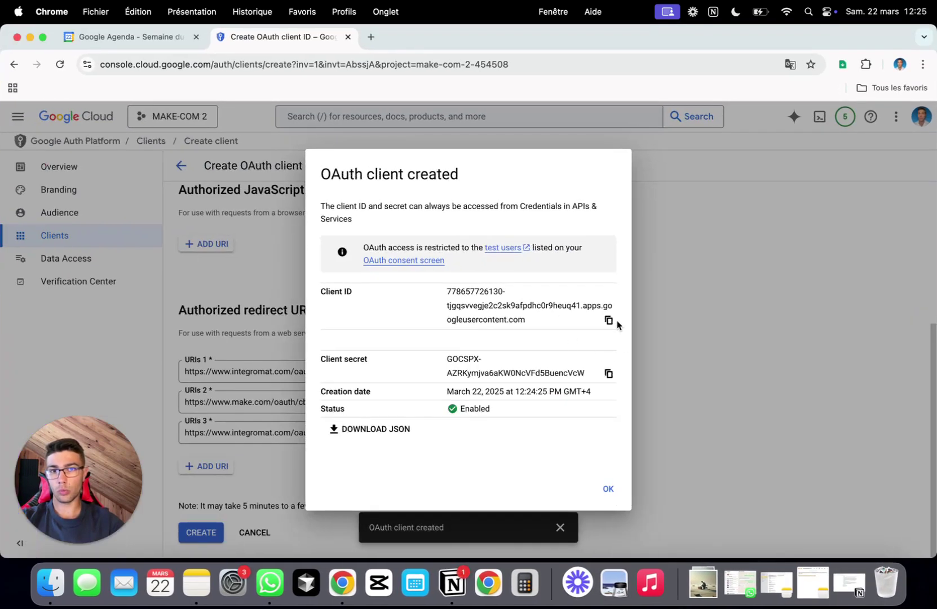
left_click(612, 491)
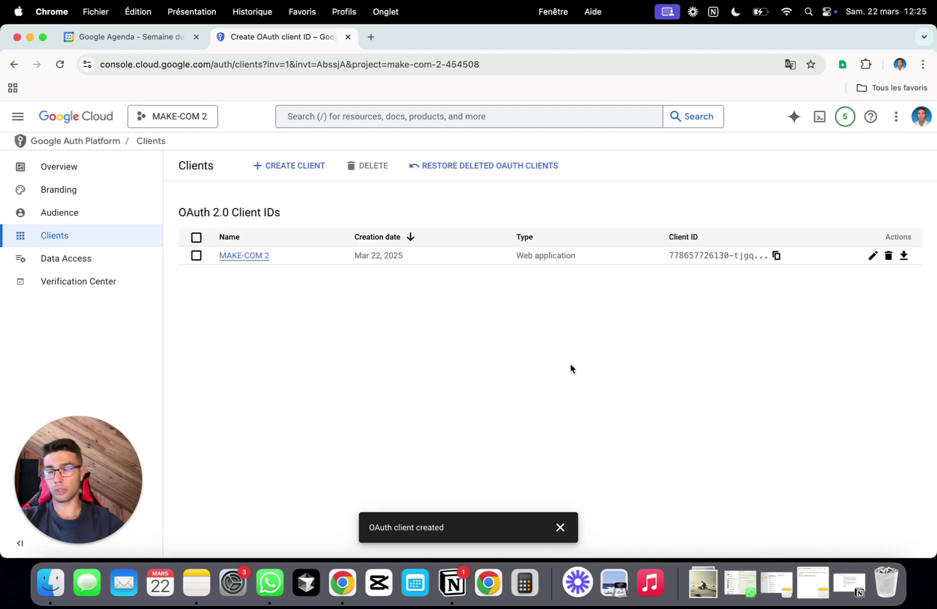
left_click(873, 257)
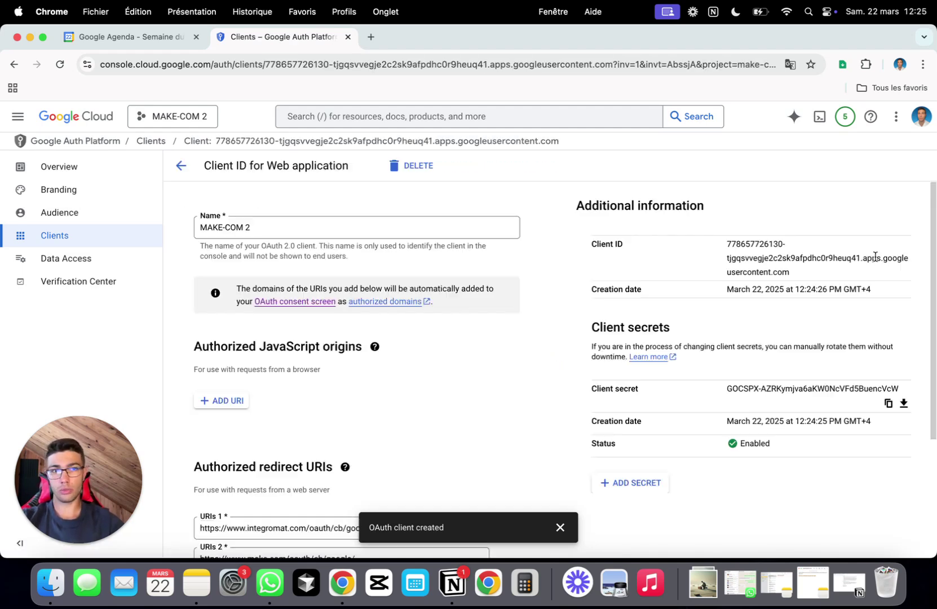
triple_click(755, 256)
key("super+c")
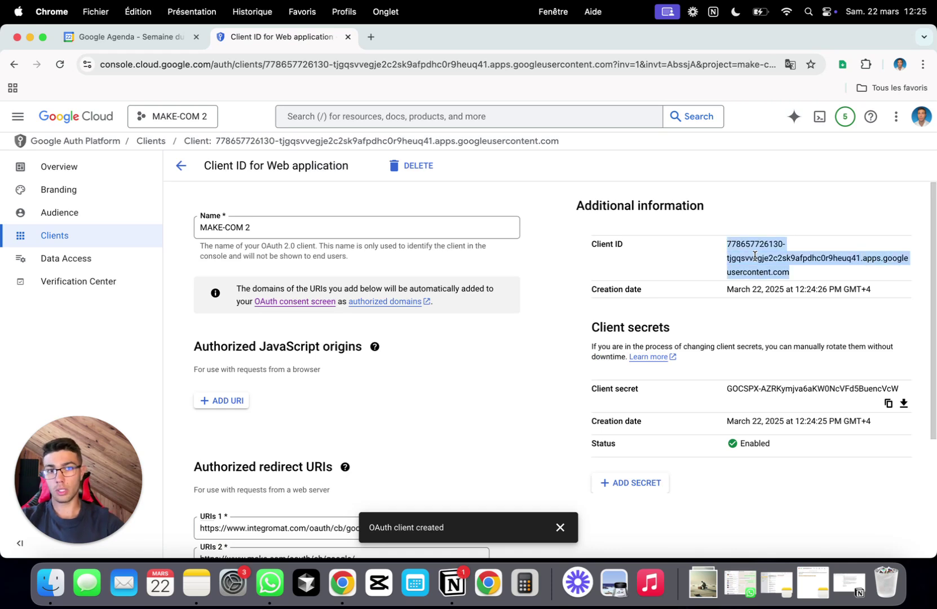
key("super+Tab")
key("super+Tab")
key("super+Tab")
key("super+Tab")
key("super+Tab")
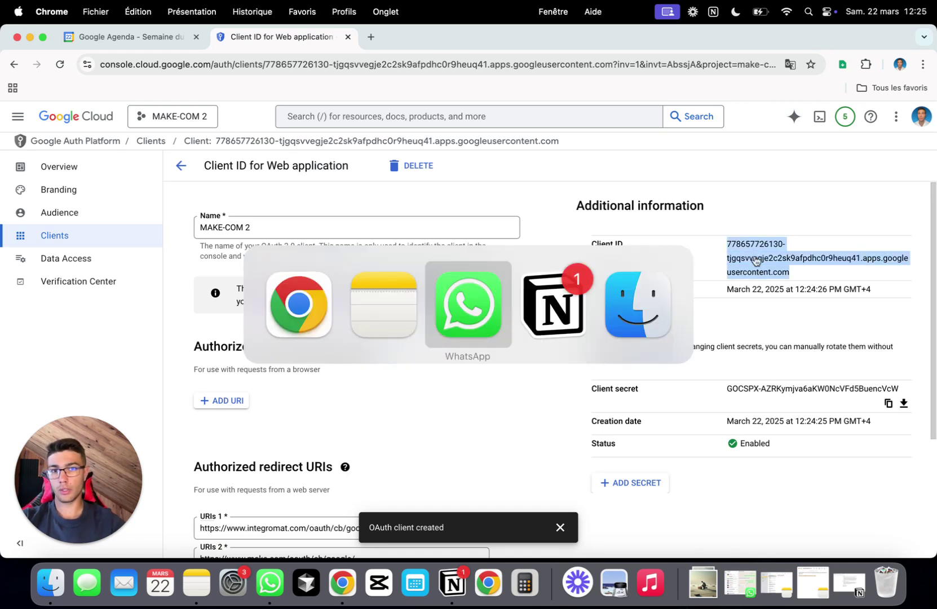
left_click(30, 37)
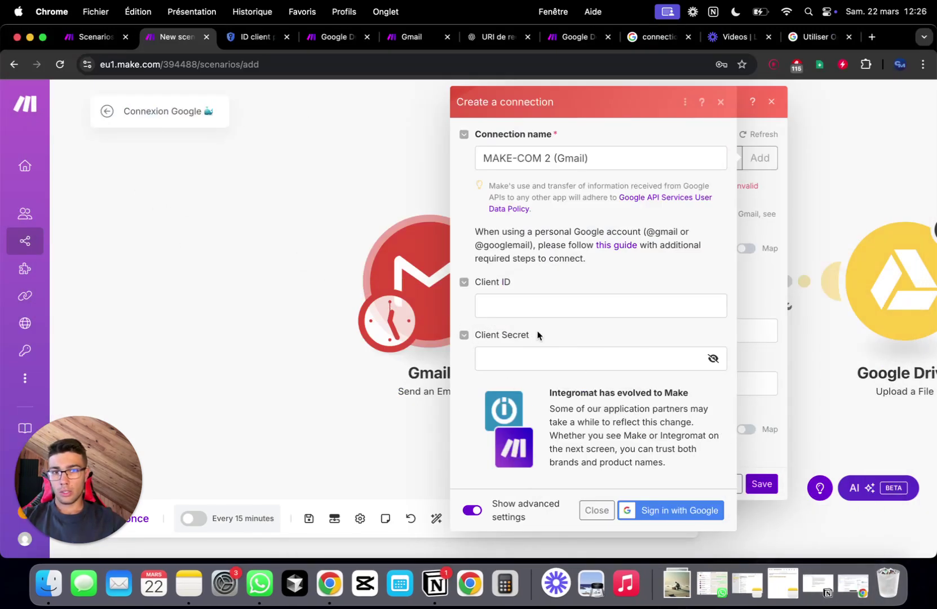
- Paste the MAKE-COM 2 Client ID into the Gmail connection's Client ID field
left_click(532, 308)
key("super+v")
key("super+Tab")
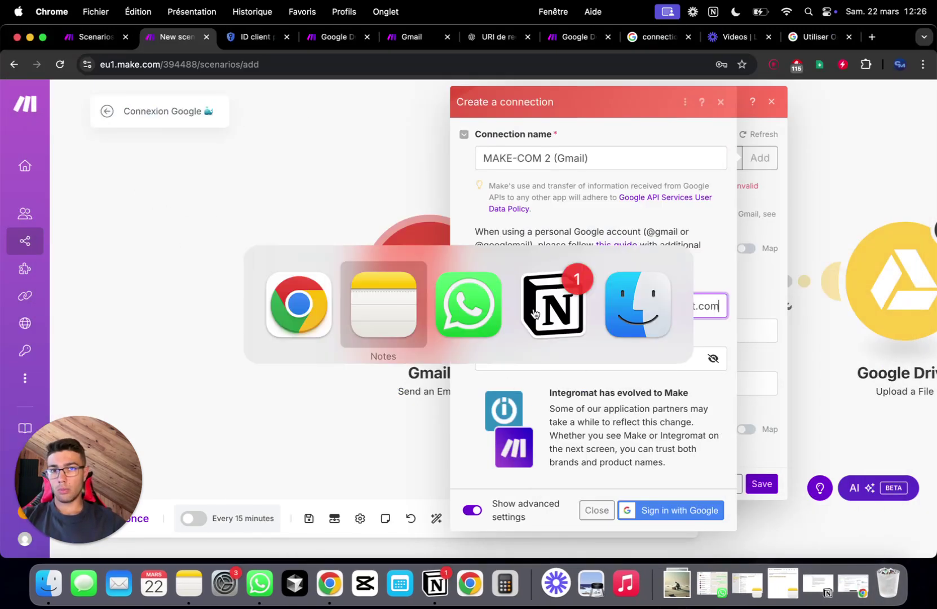
key("super+Tab")
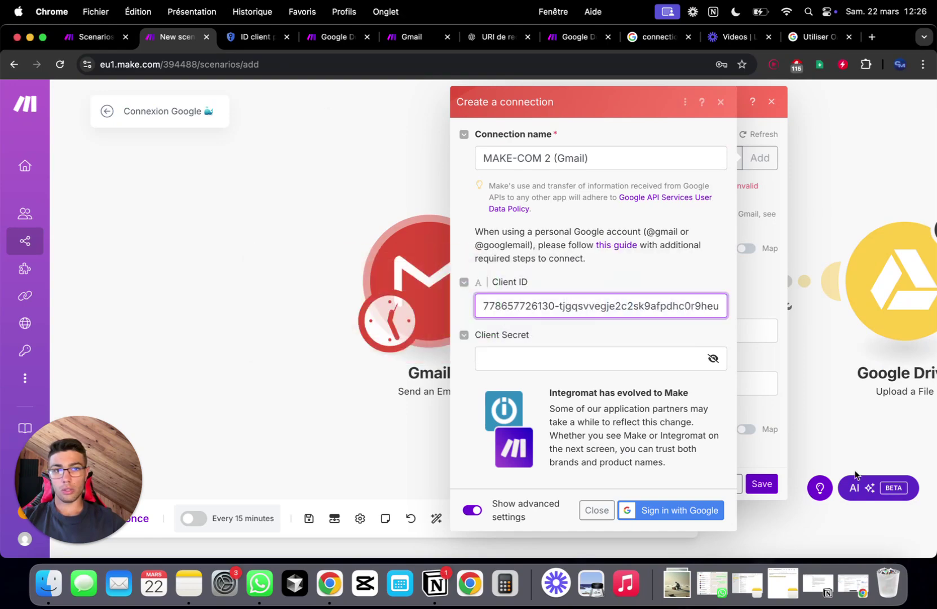
- Copy the client secret from Google Cloud Console and paste it into Client Secret
left_click(796, 581)
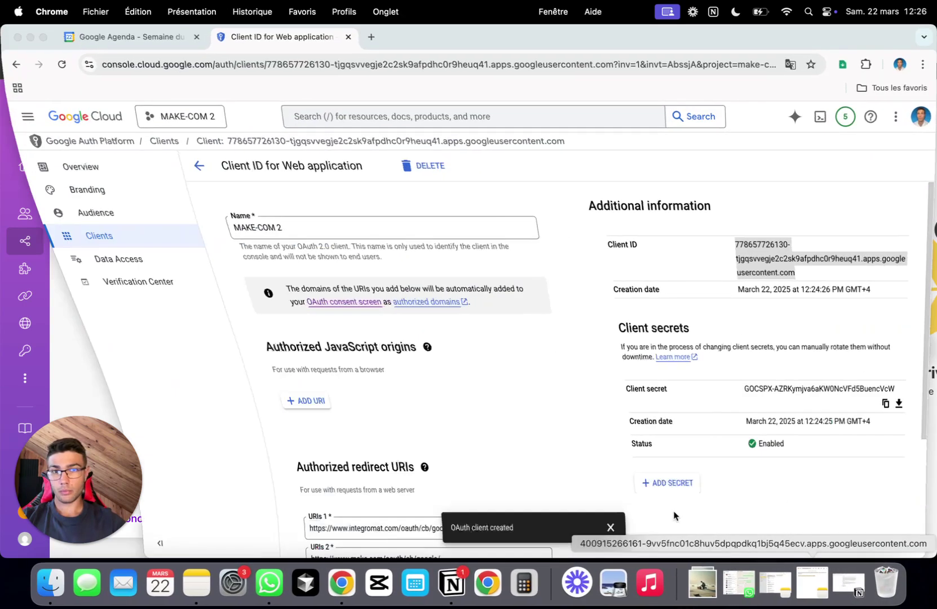
left_click(852, 341)
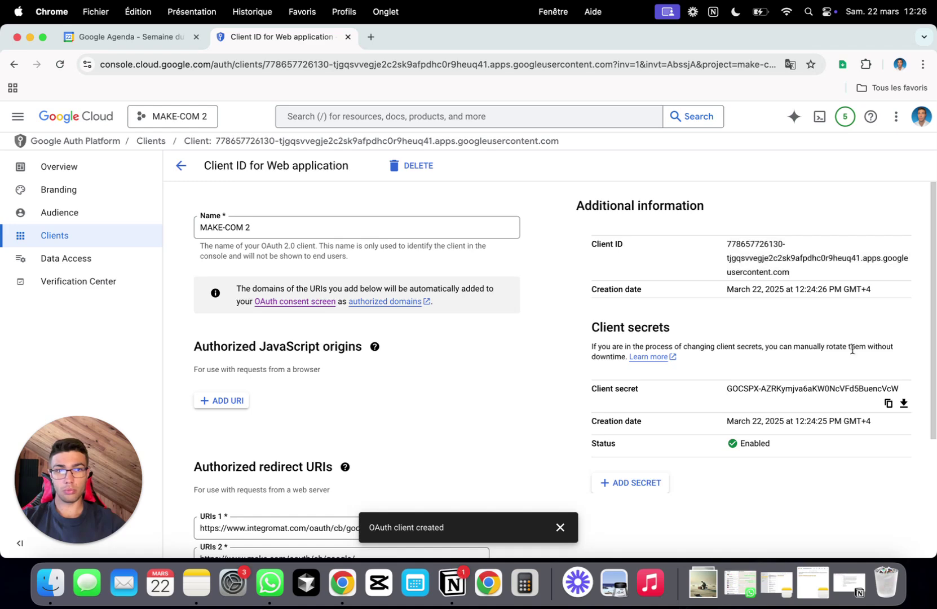
scroll(852, 350, "down", 3)
left_click(887, 311)
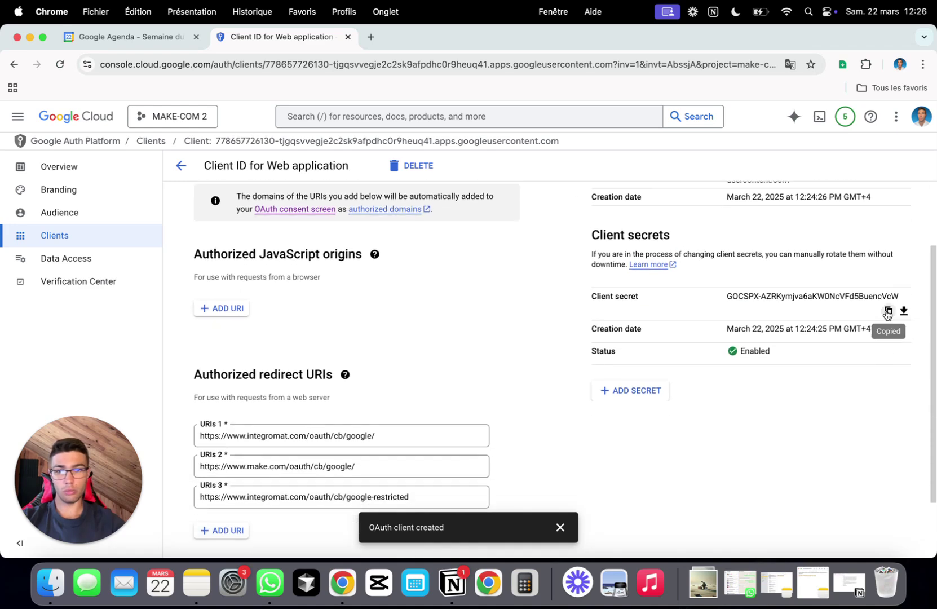
key("super+Tab")
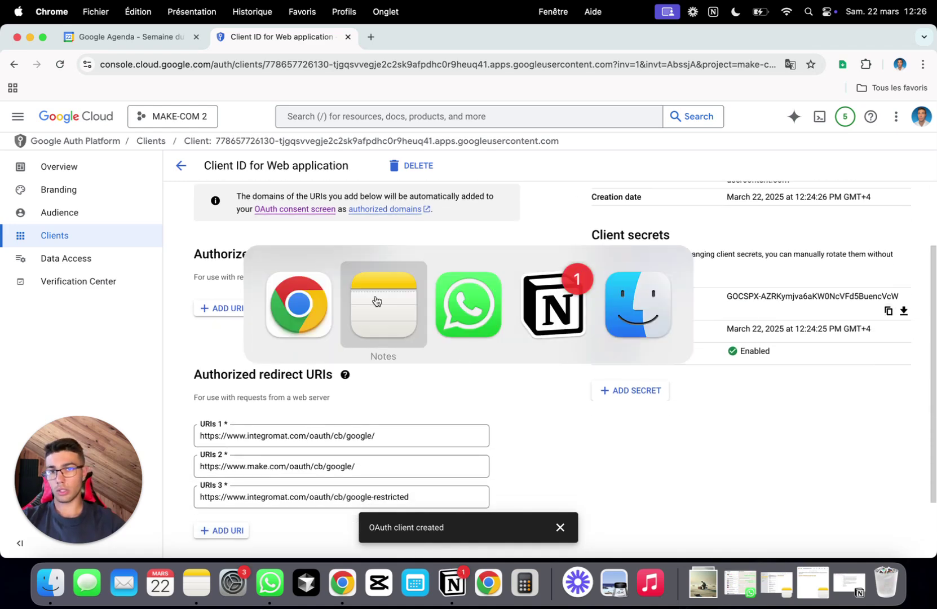
left_click(292, 301)
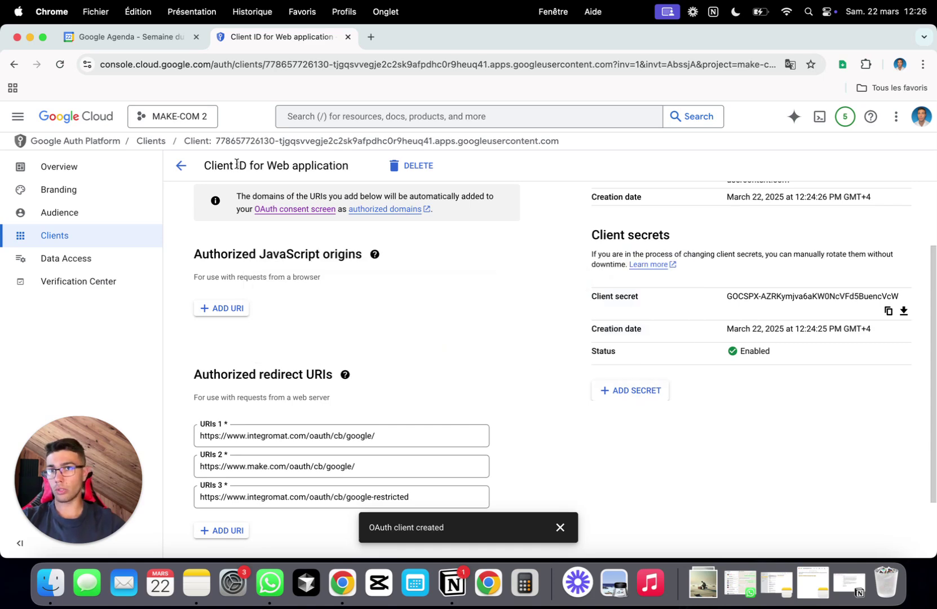
left_click(30, 37)
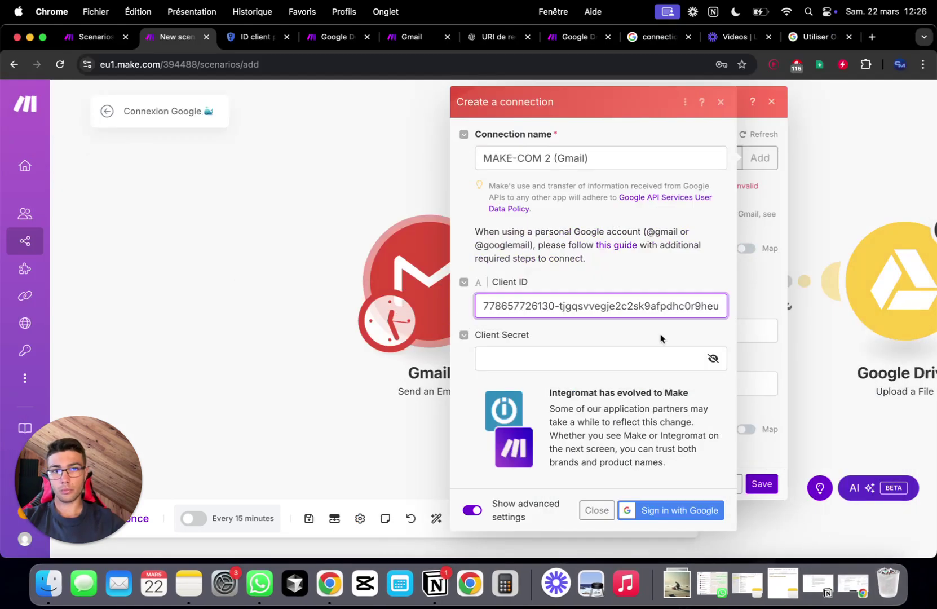
left_click(595, 353)
key("super+v")
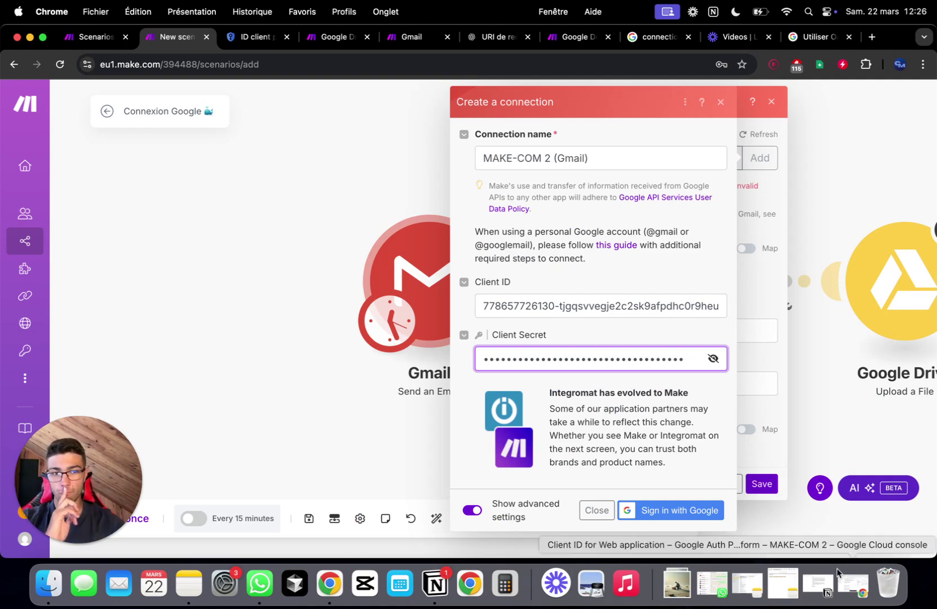
- Save the MAKE-COM 2 OAuth client's redirect URIs in Cloud Console and return to Make's Gmail connection form
left_click(862, 595)
scroll(525, 451, "down", 2)
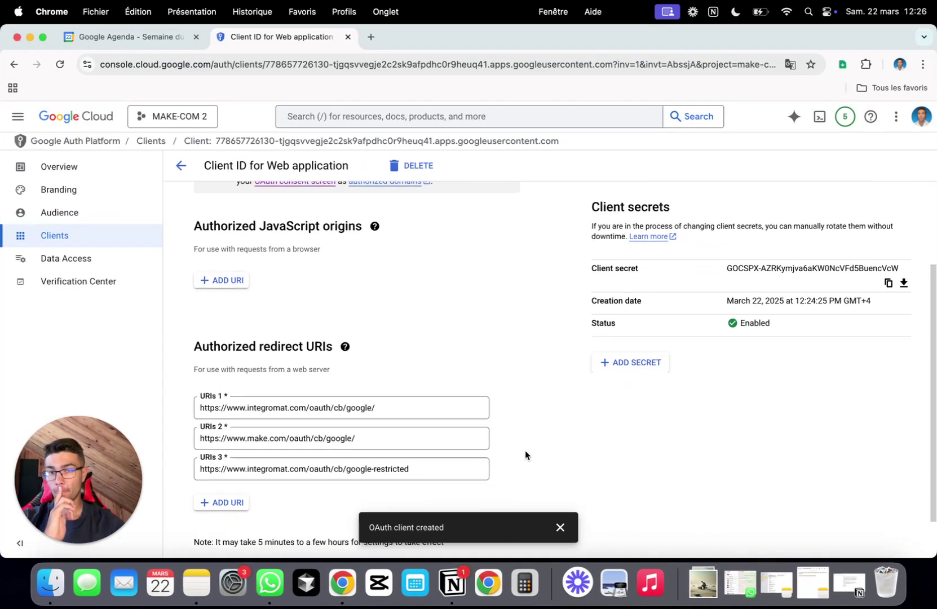
scroll(517, 270, "up", 3)
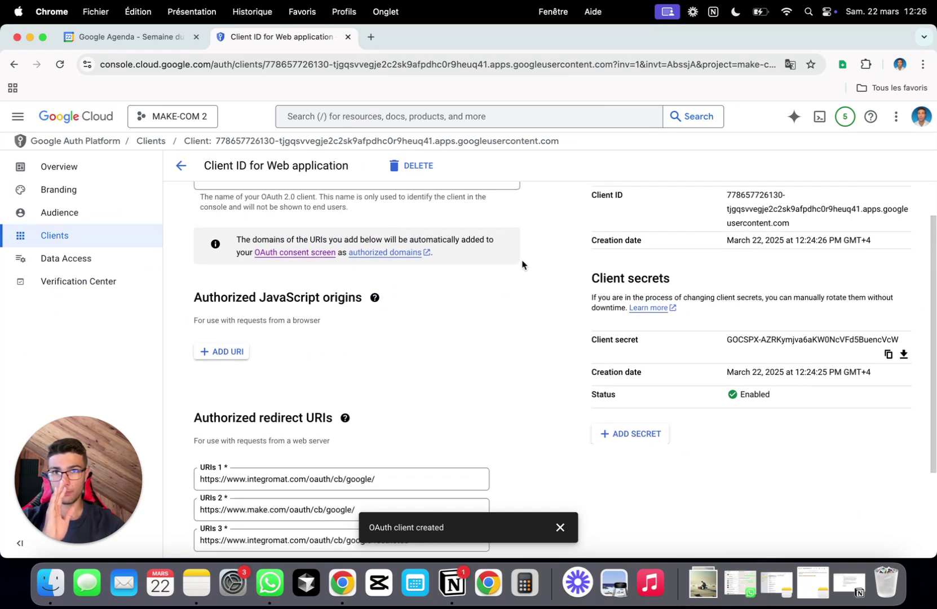
scroll(522, 265, "down", 4)
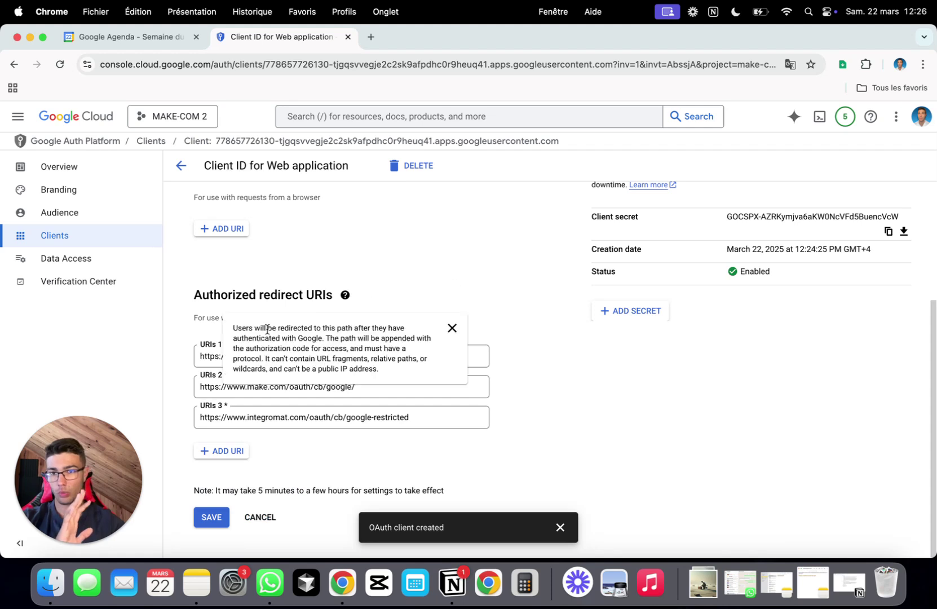
left_click(212, 517)
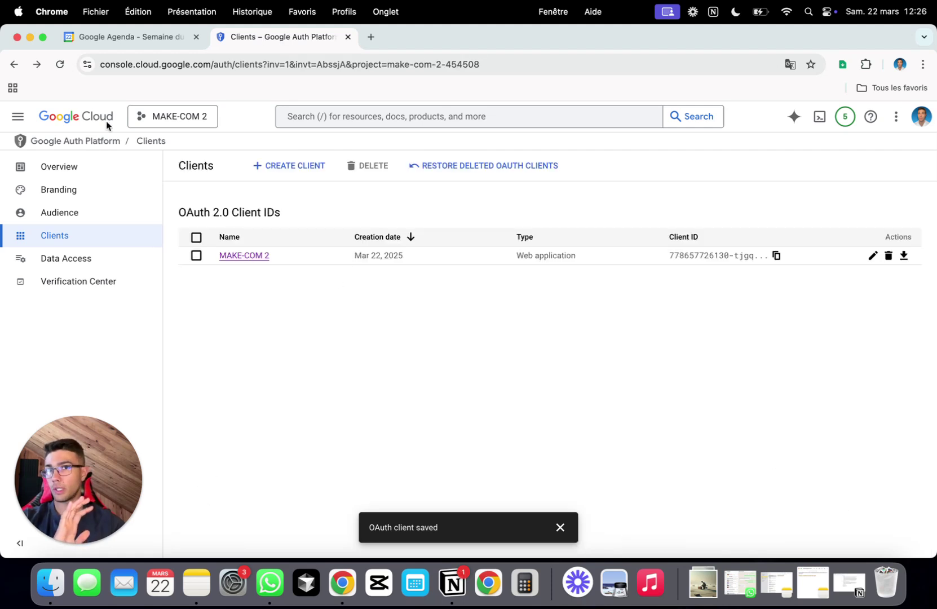
left_click(30, 38)
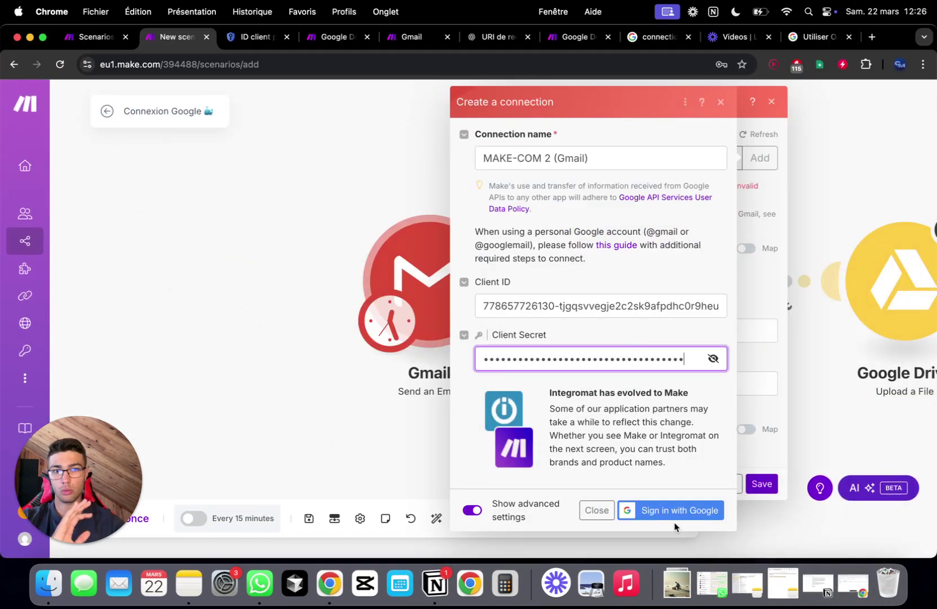
- Start Google sign-in for the Gmail connection and sign in with a different account
left_click(689, 511)
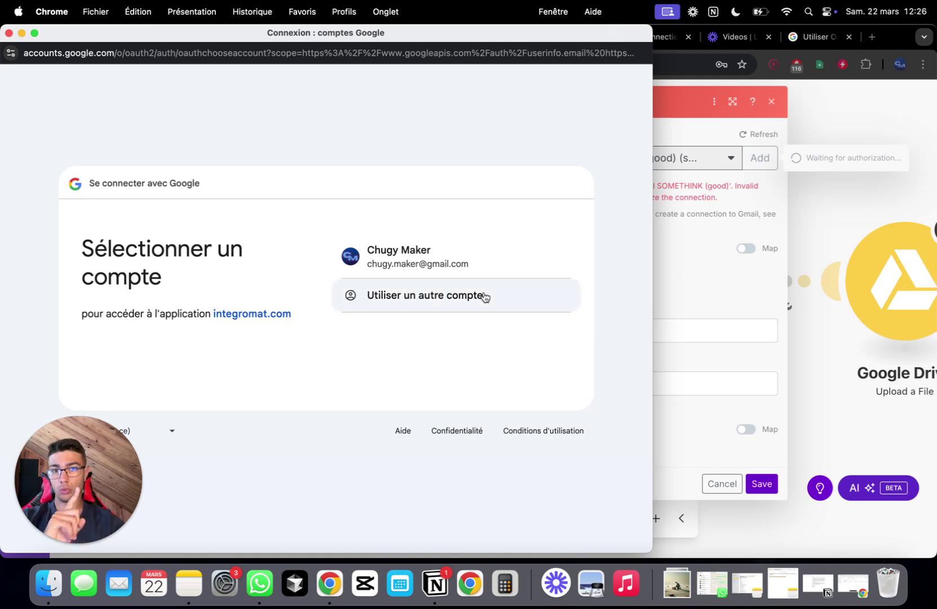
left_click(485, 297)
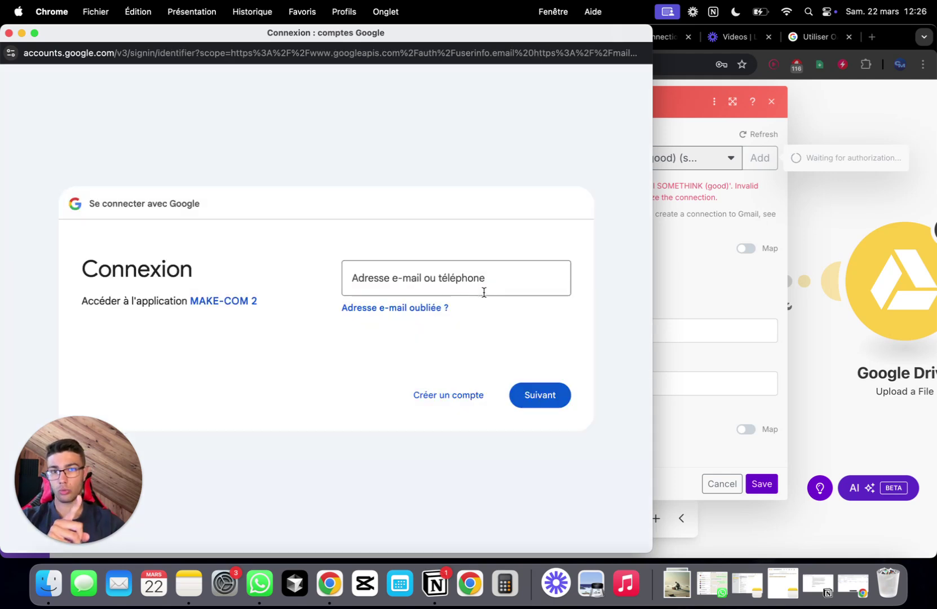
left_click(484, 265)
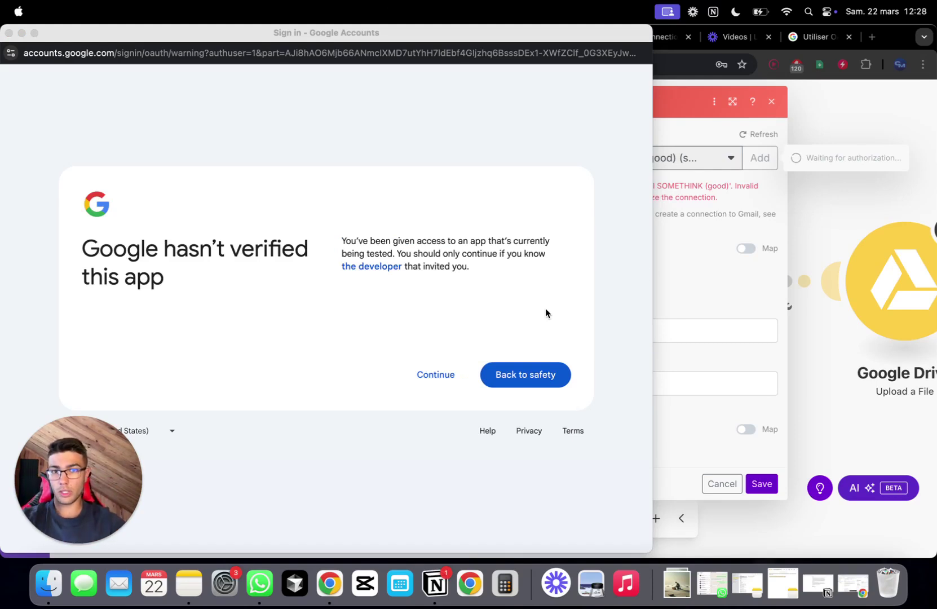
left_click(442, 375)
- Proceed past the unverified MAKE-COM 2 app warning and grant it Gmail access
left_click(433, 376)
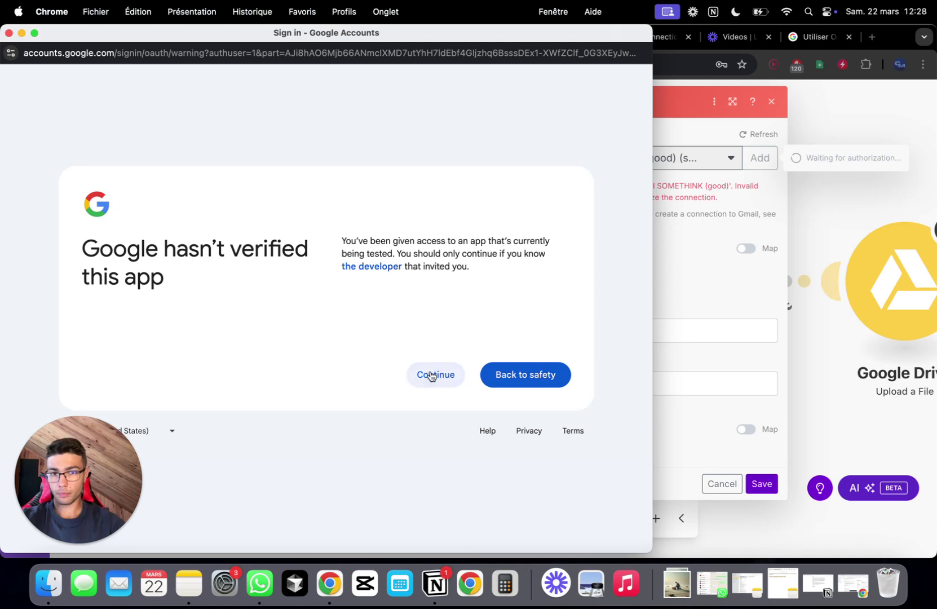
left_click(506, 379)
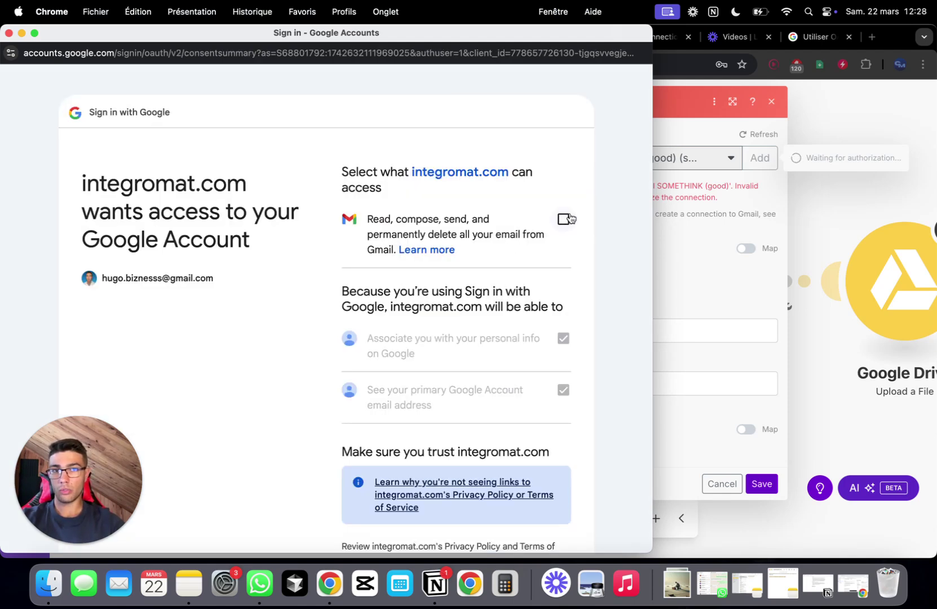
left_click(564, 219)
scroll(570, 217, "down", 3)
scroll(569, 217, "down", 2)
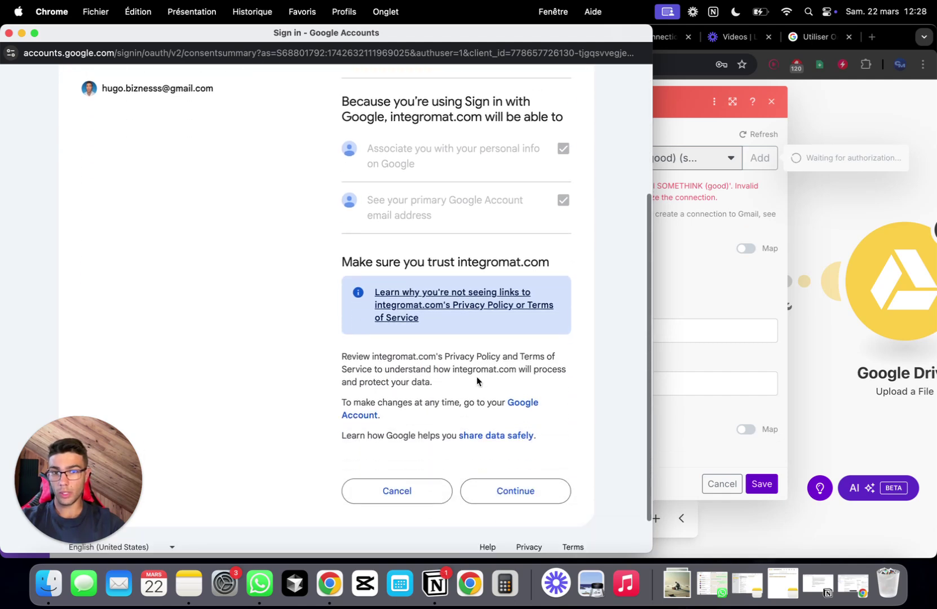
left_click(520, 444)
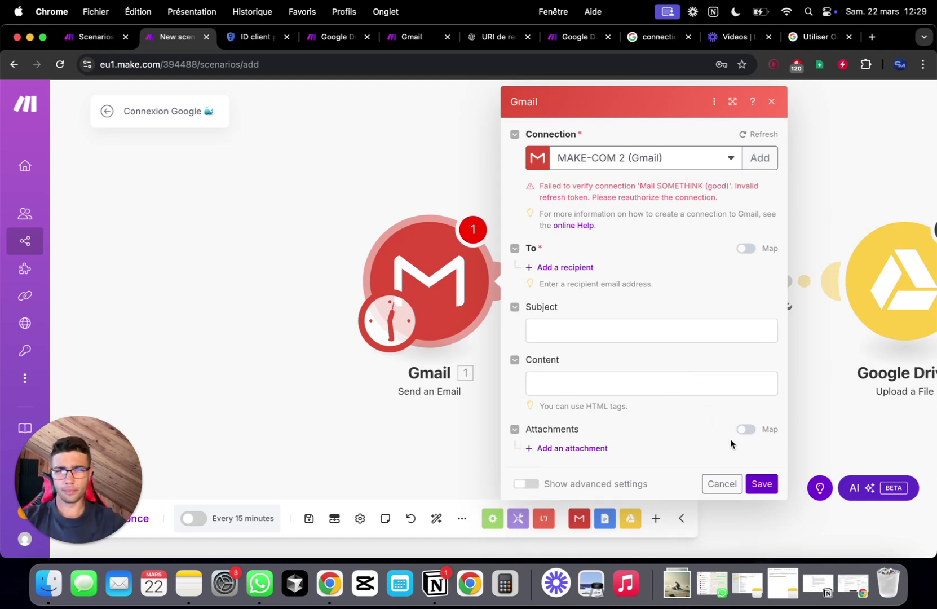
- Remove the invalid recipient from the Gmail module, close it, and open the Google Docs module
left_click(762, 486)
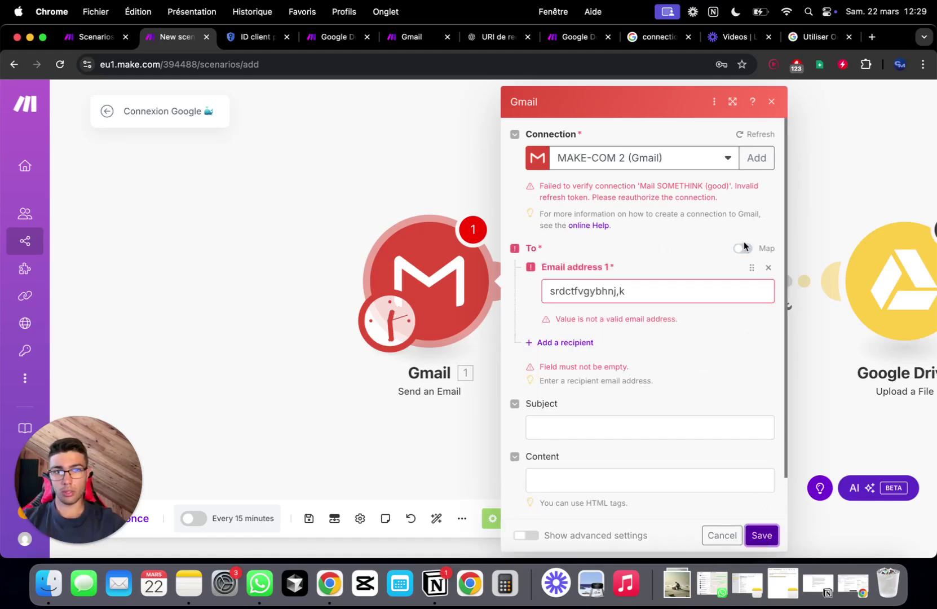
left_click(768, 267)
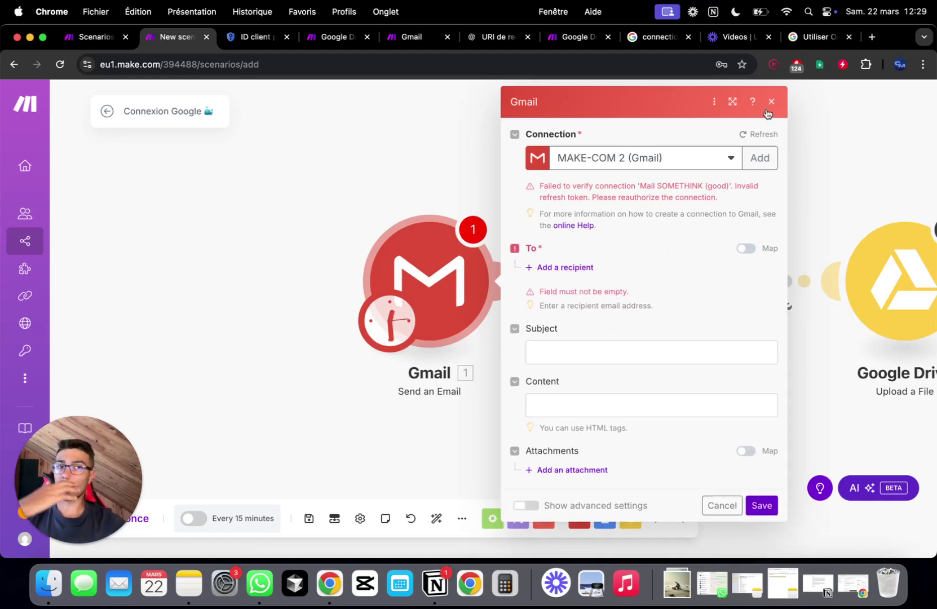
left_click(768, 107)
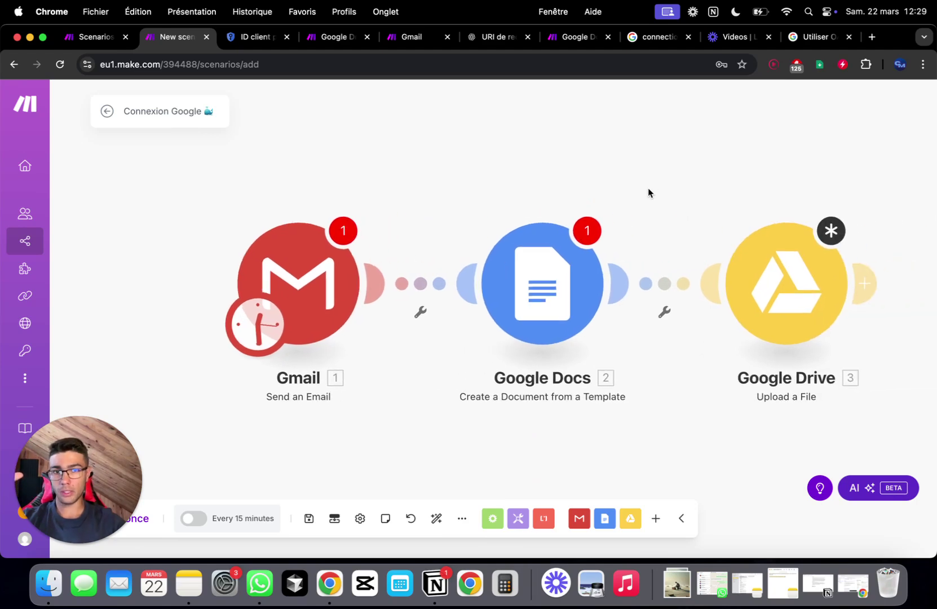
left_click(565, 265)
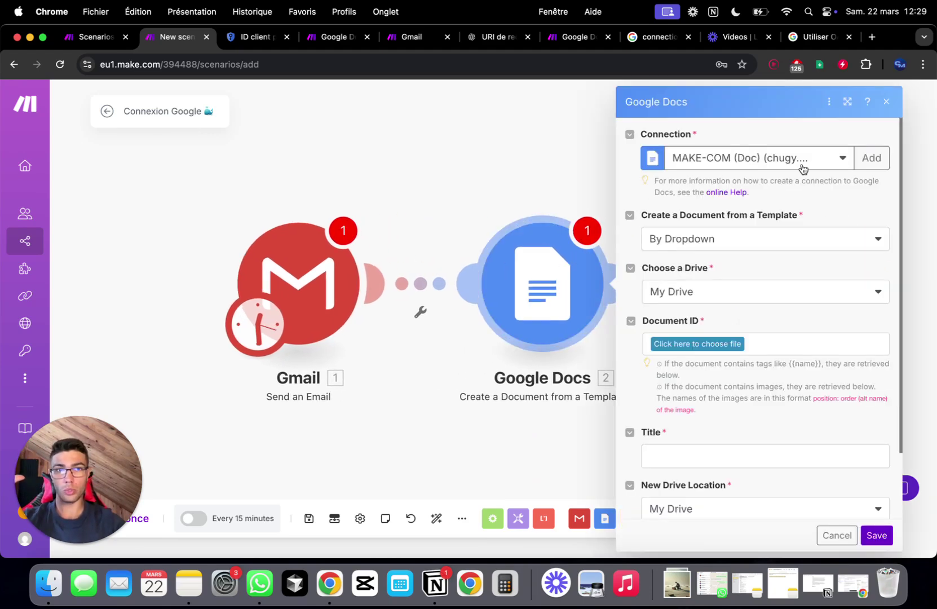
- Add a Google Docs connection named 'MAKE-COM 2 (Docs)' and reveal its advanced client fields
left_click(859, 160)
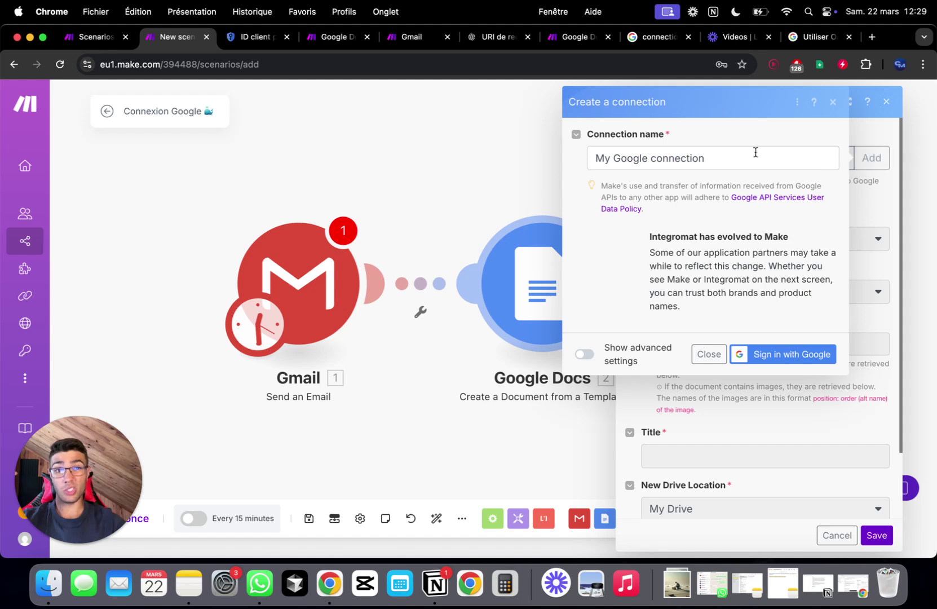
triple_click(722, 156)
type("MA")
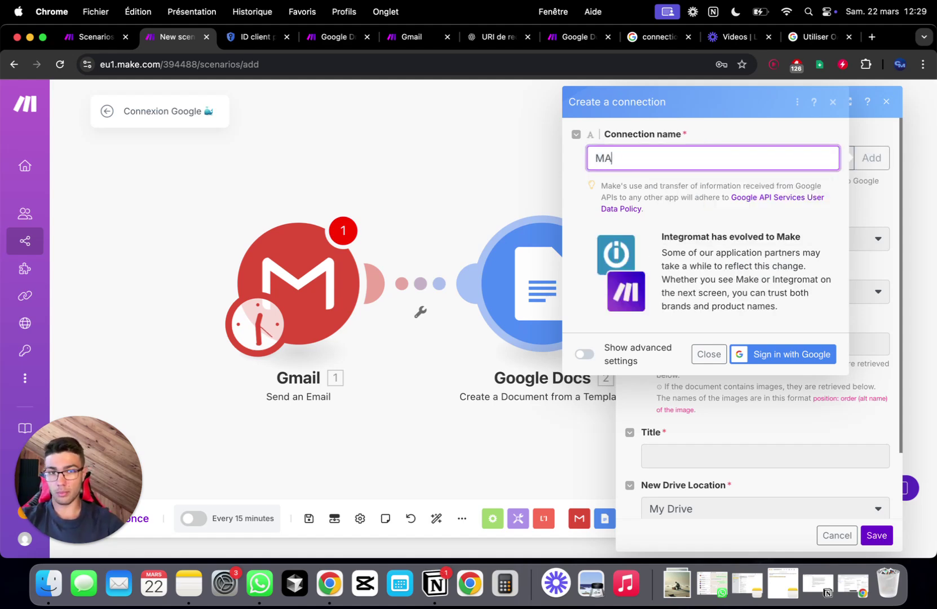
type("KE-COM")
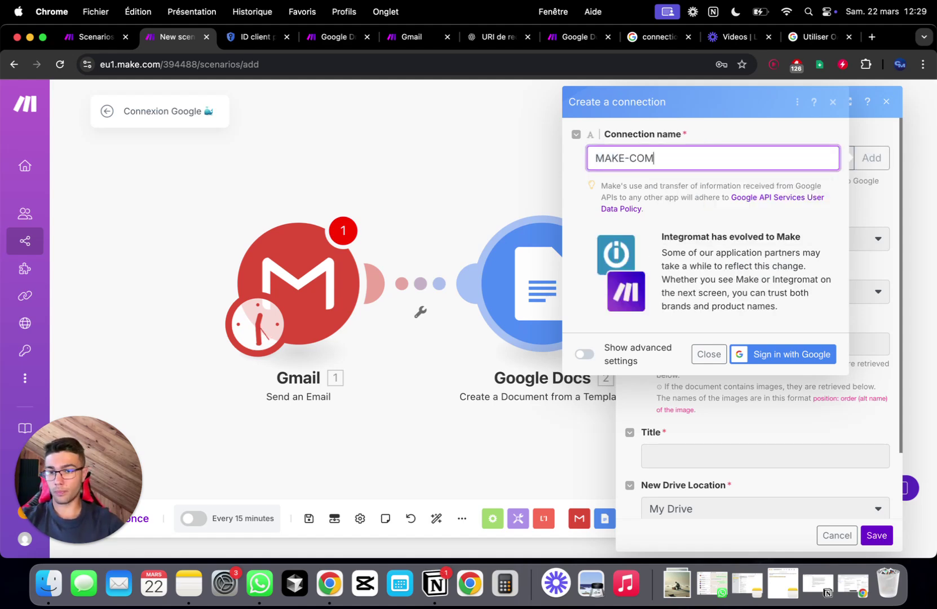
type(" 2 (Docs)")
left_click(584, 353)
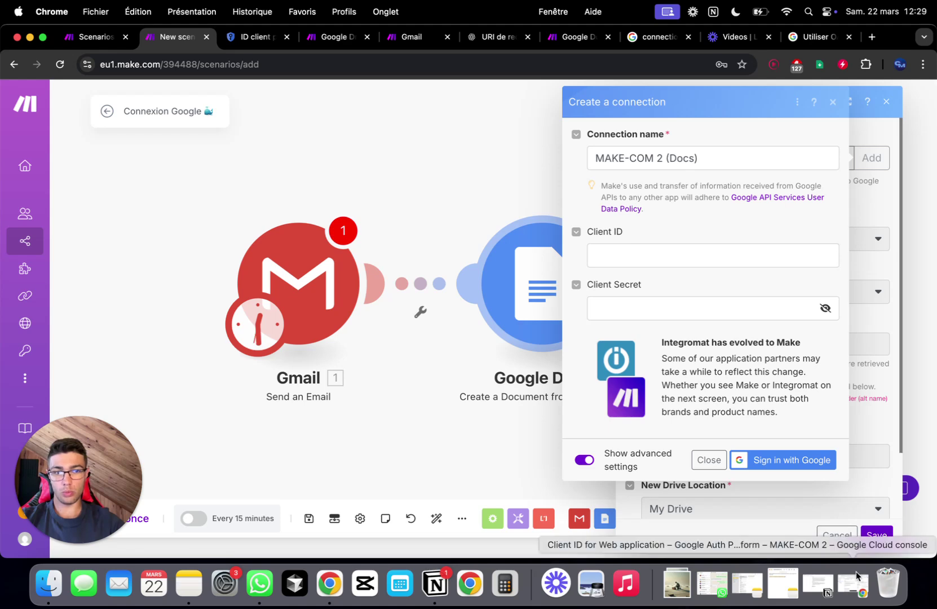
- Copy the MAKE-COM 2 client ID and client secret from Cloud Console into the connection form
left_click(855, 596)
triple_click(761, 253)
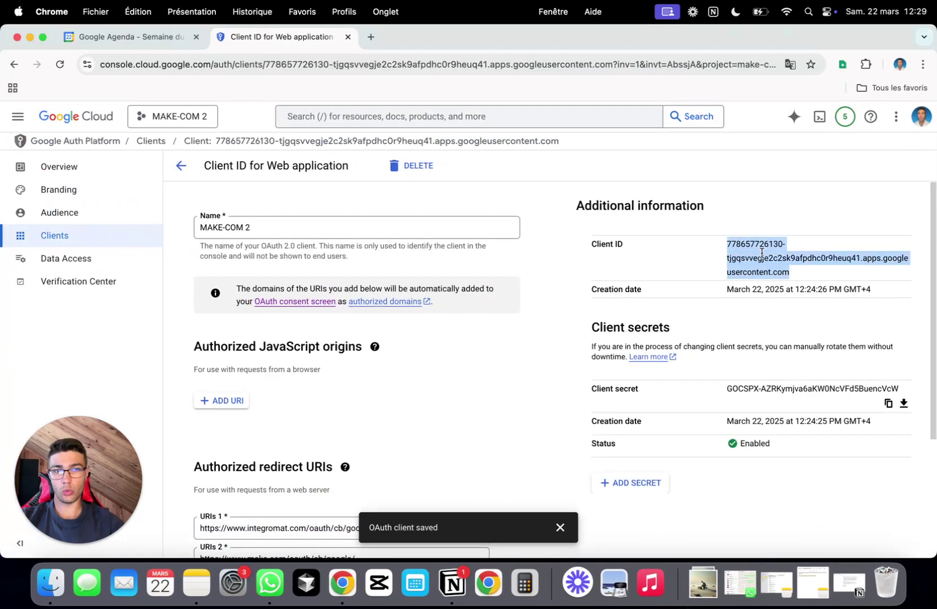
key("super+c")
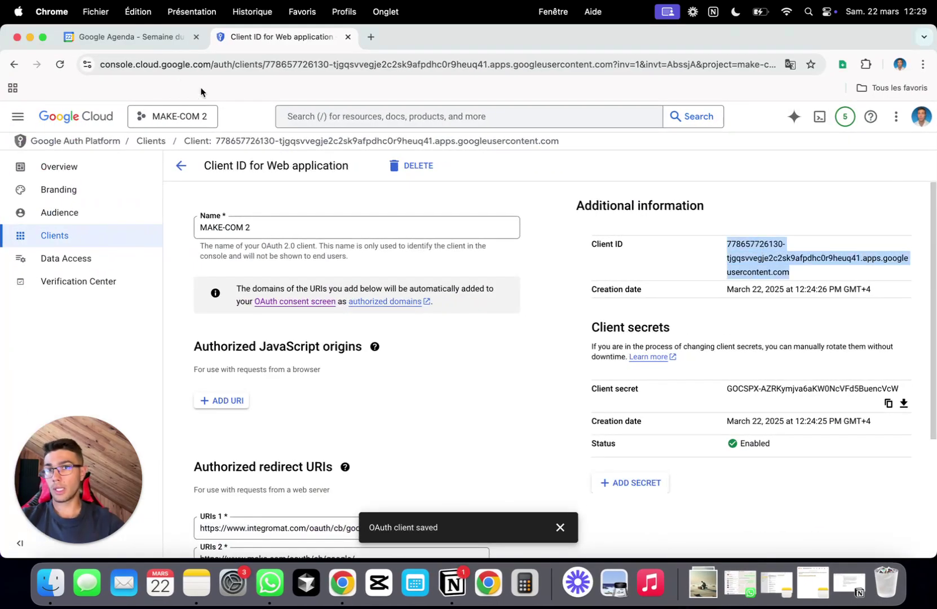
left_click(30, 38)
left_click(653, 256)
key("super+v")
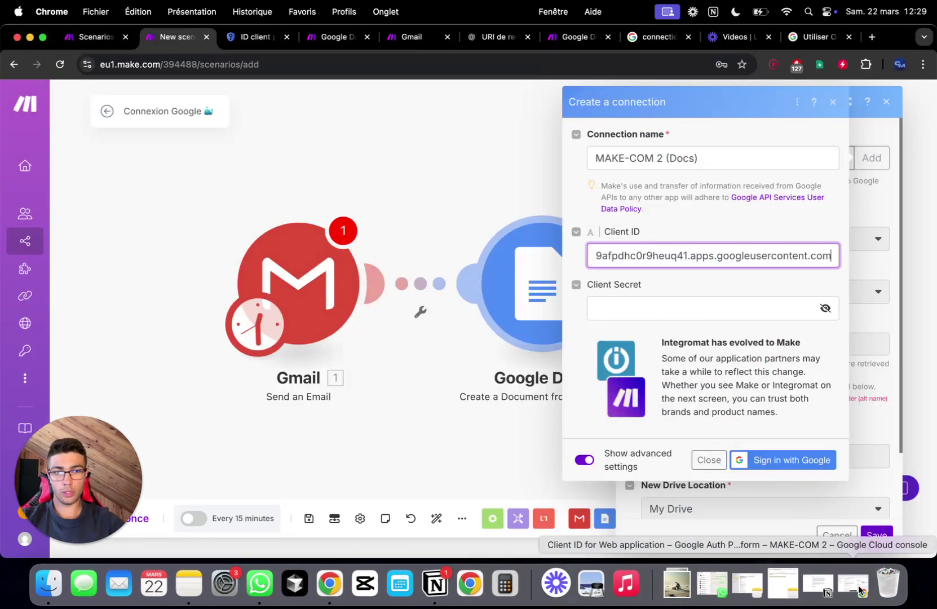
left_click(854, 596)
left_click(786, 320)
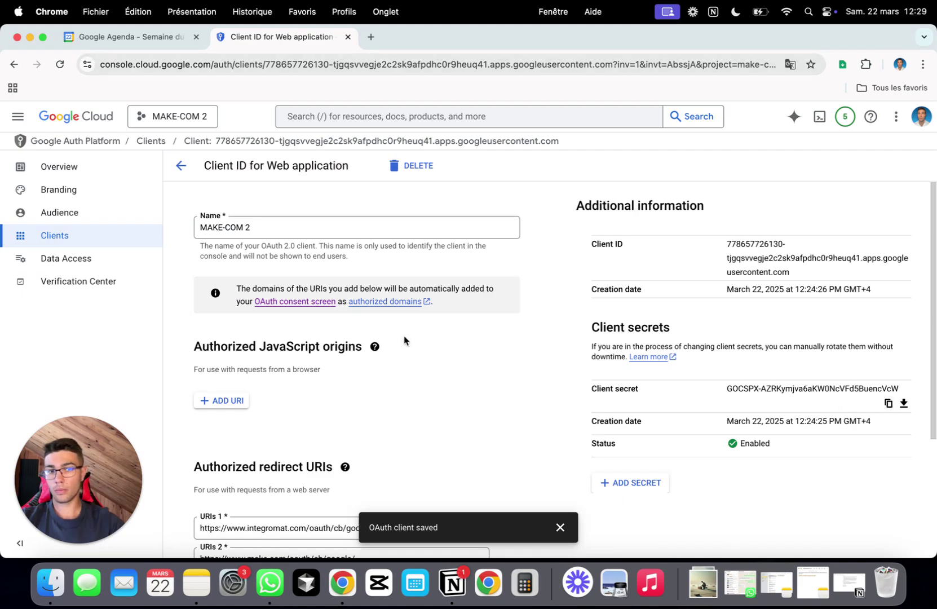
left_click(29, 38)
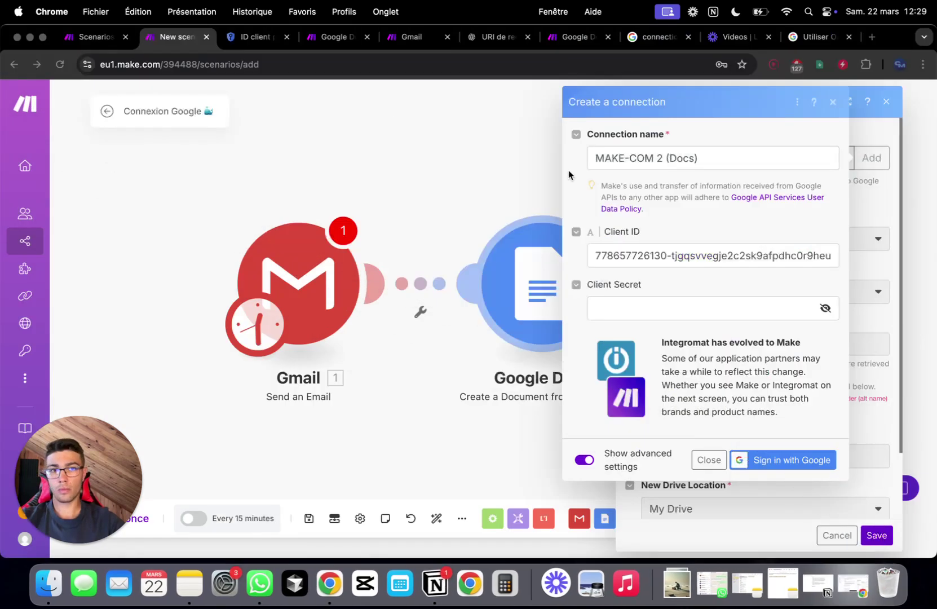
left_click(625, 310)
key("super+v")
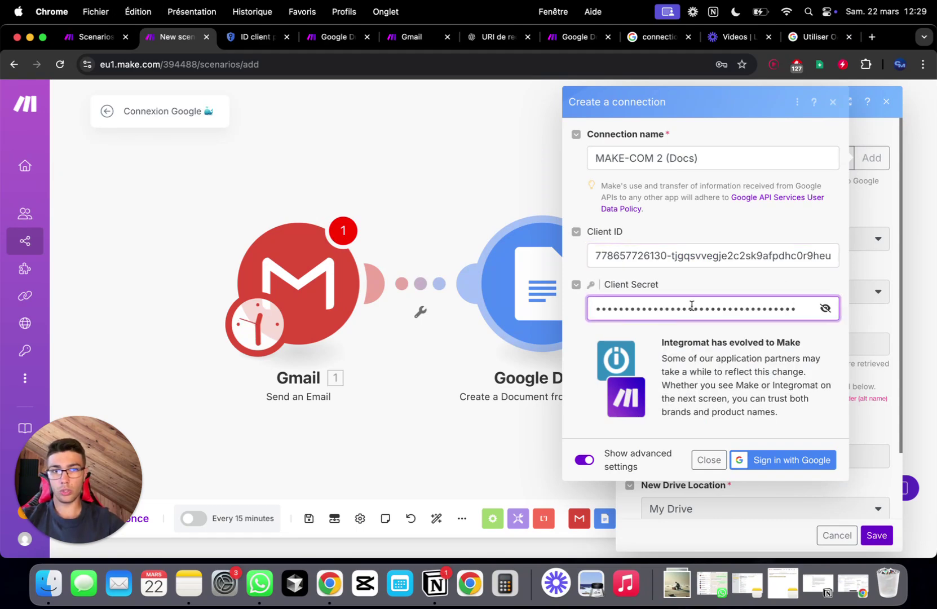
- Authorize MAKE-COM 2 (Docs) with Drive and Docs access and save the Google Docs module
left_click(808, 460)
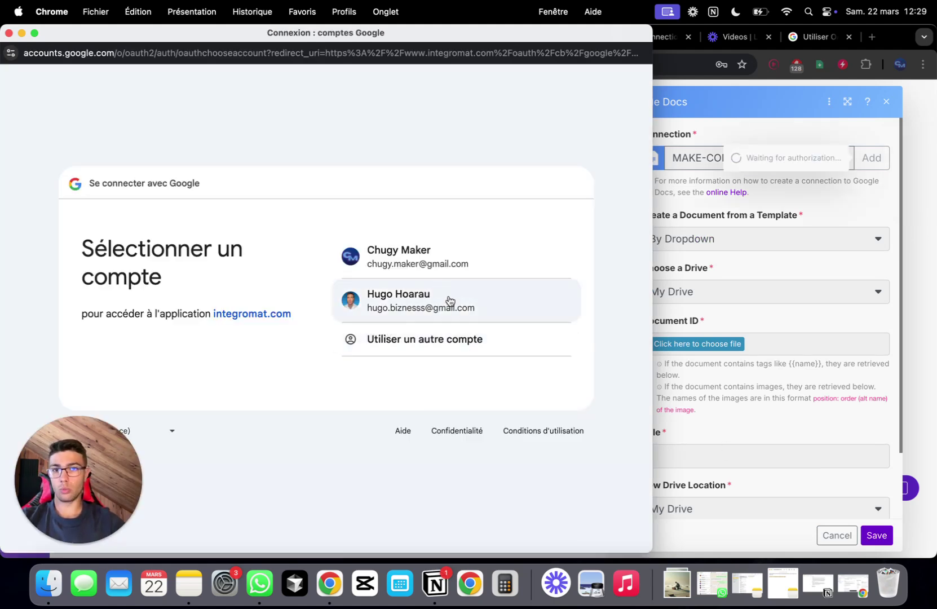
left_click(448, 300)
left_click(490, 379)
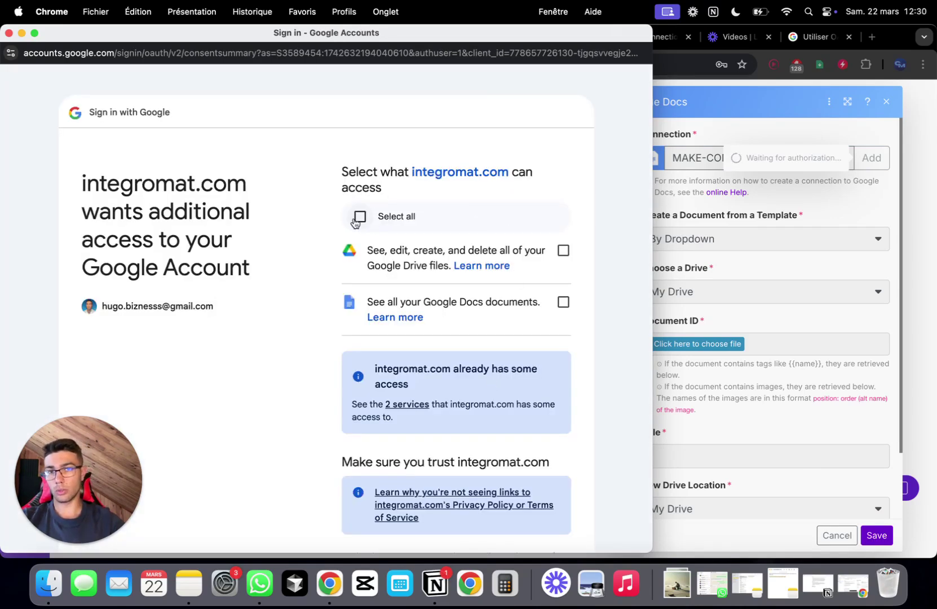
left_click(360, 216)
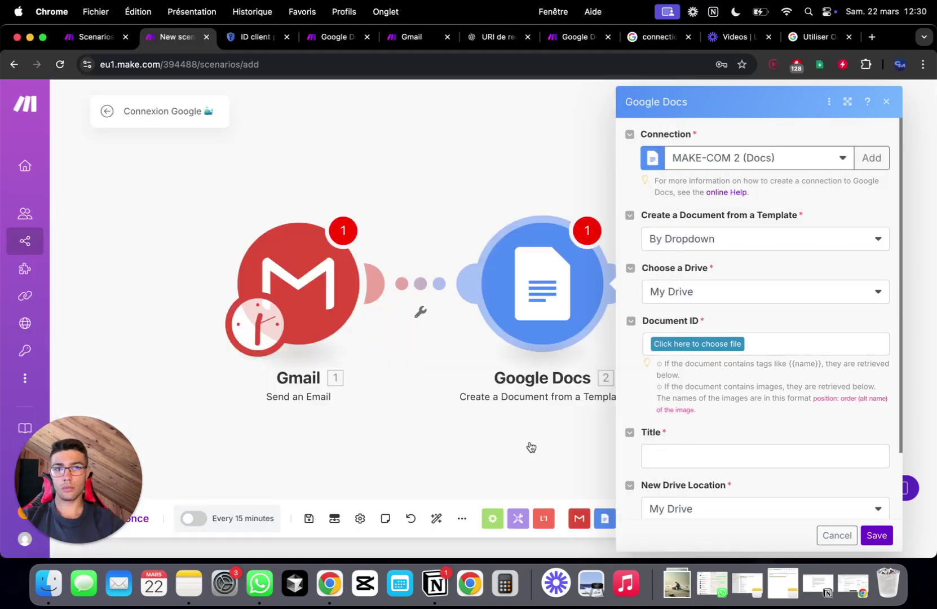
left_click(883, 539)
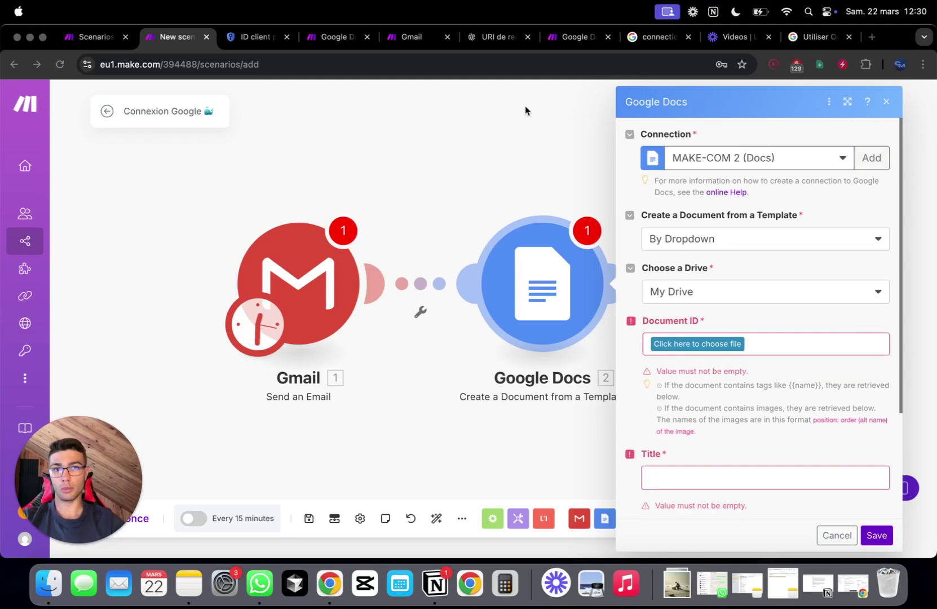
left_click(514, 116)
- Close the Google Docs settings and check the Google Drive module's settings in the scenario
left_click(887, 103)
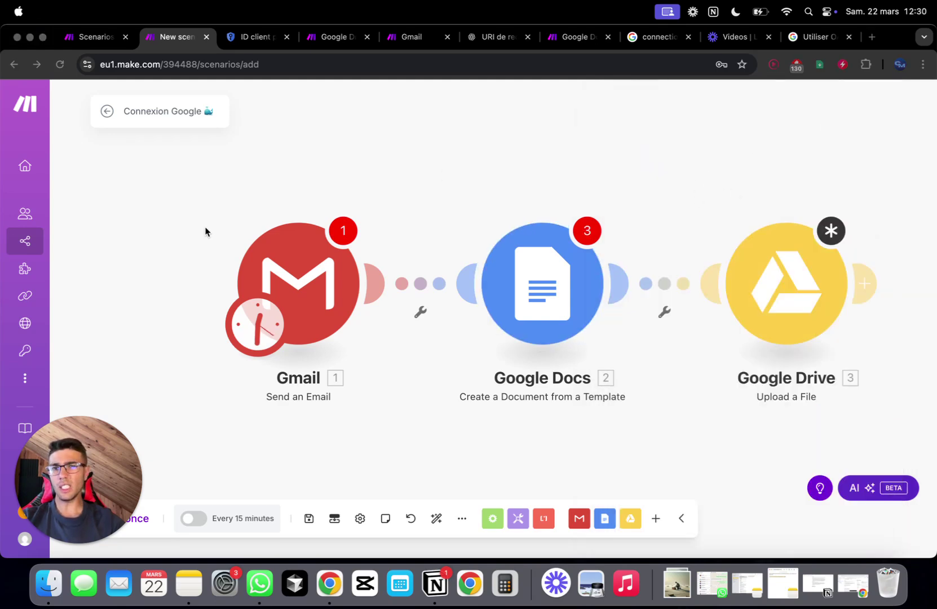
left_click(785, 278)
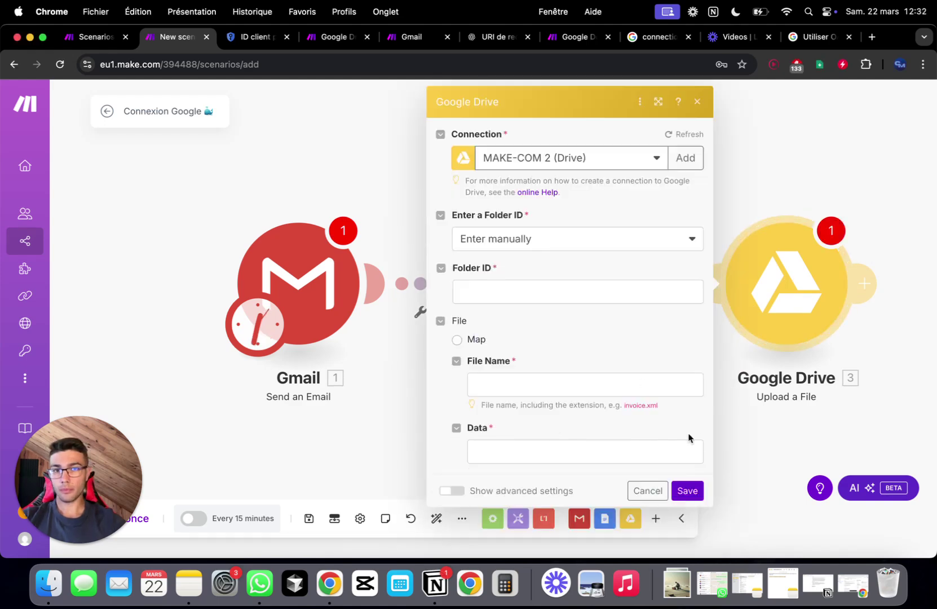
left_click(697, 102)
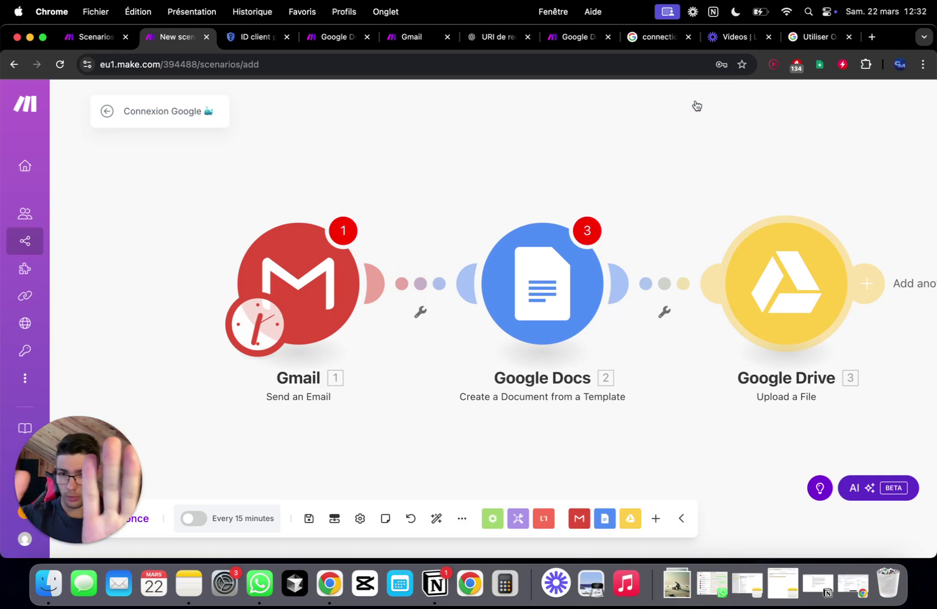
mouse_move(126, 224)
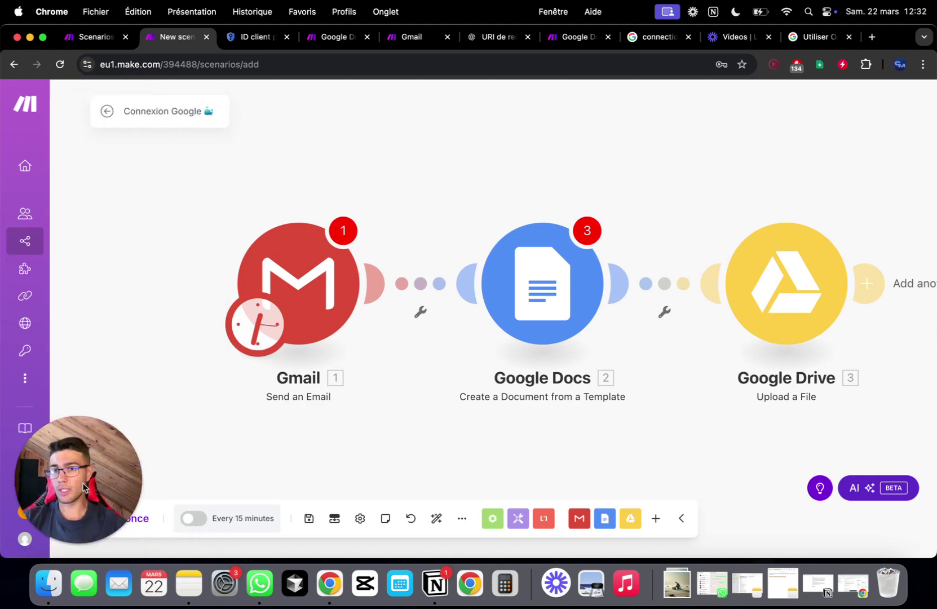
left_click(74, 544)
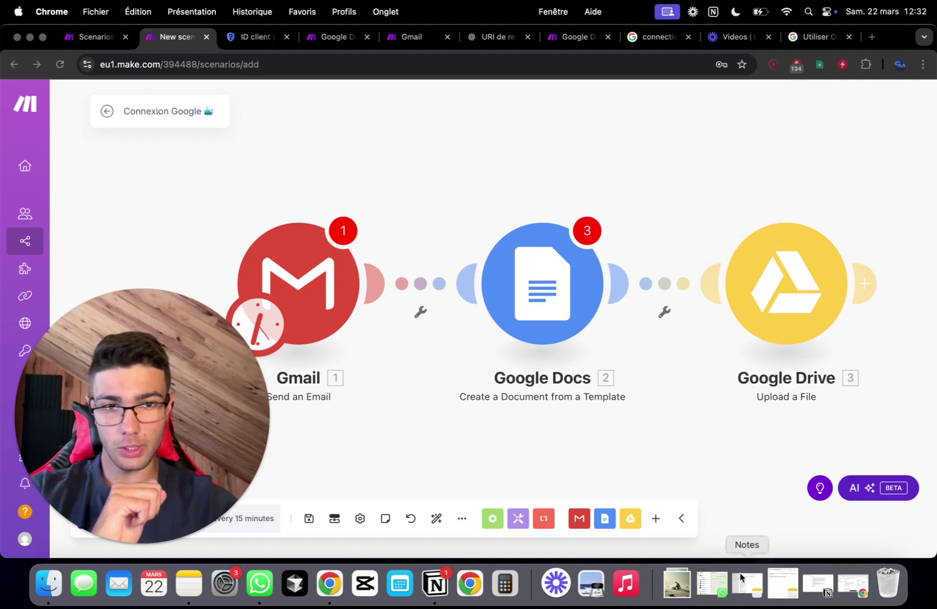
- Switch from Cloud Console to Google Calendar via the Google apps grid
left_click(857, 586)
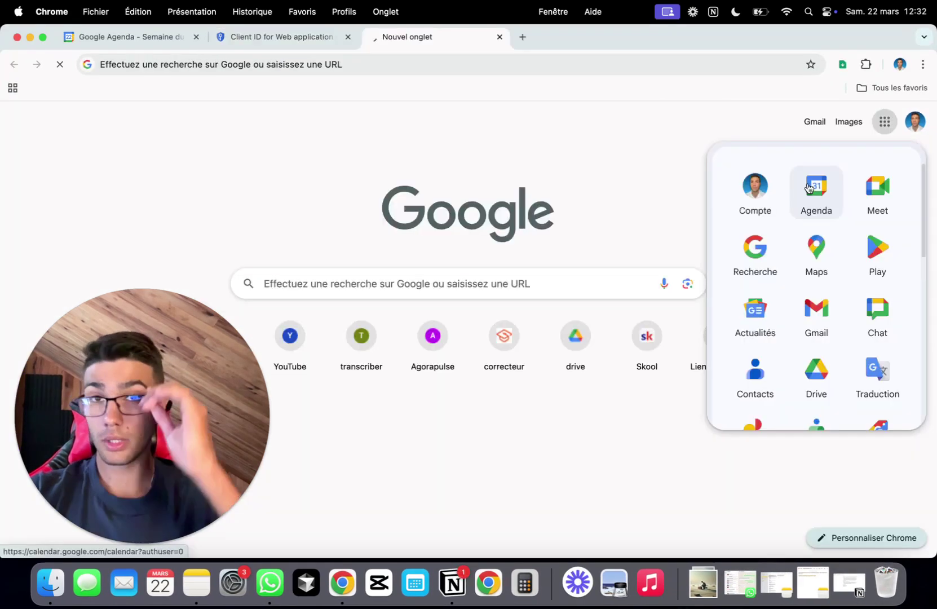
left_click(807, 187)
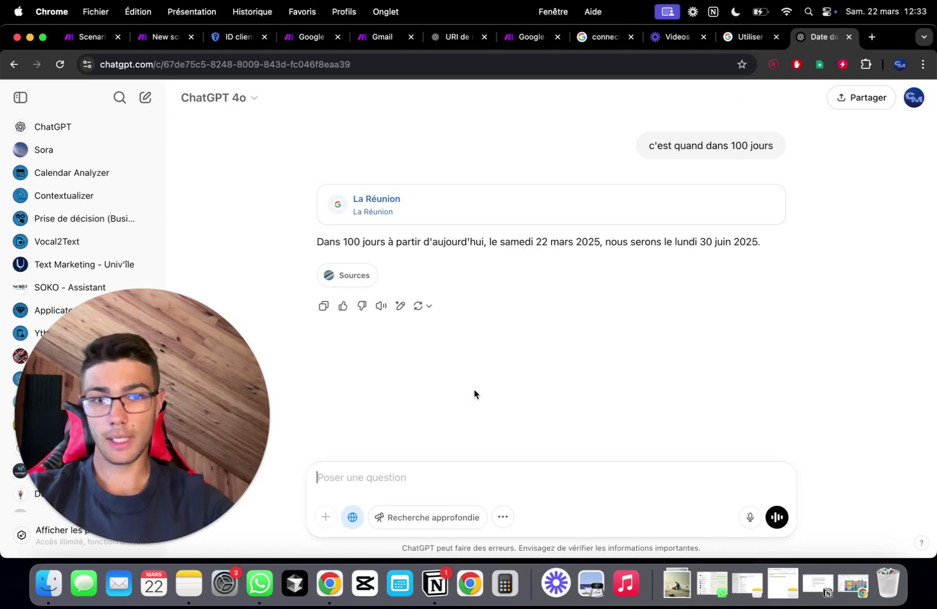
- Move Google Calendar forward to the week of 23–29 June 2025
left_click(853, 590)
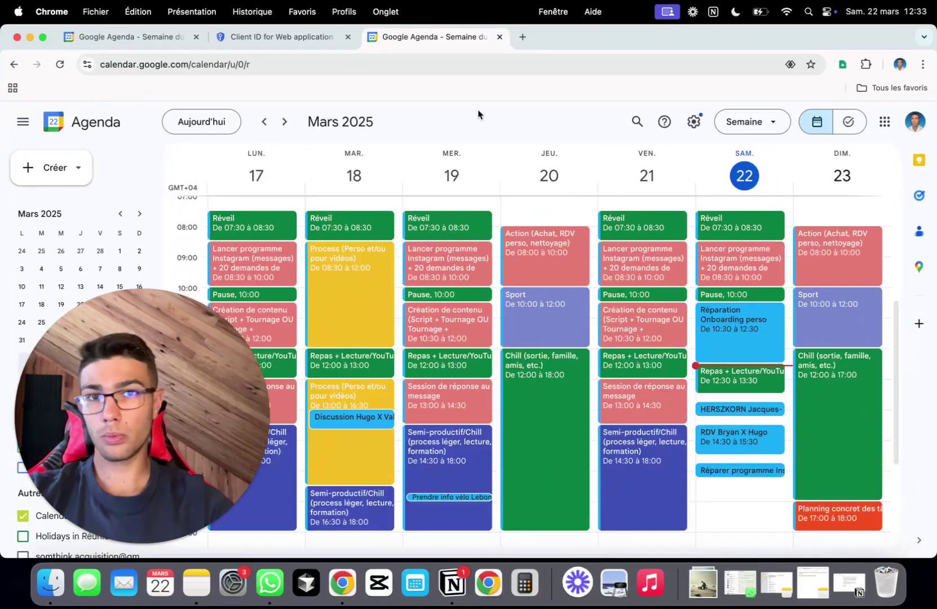
left_click(284, 123)
left_click(283, 123)
double_click(283, 123)
triple_click(284, 123)
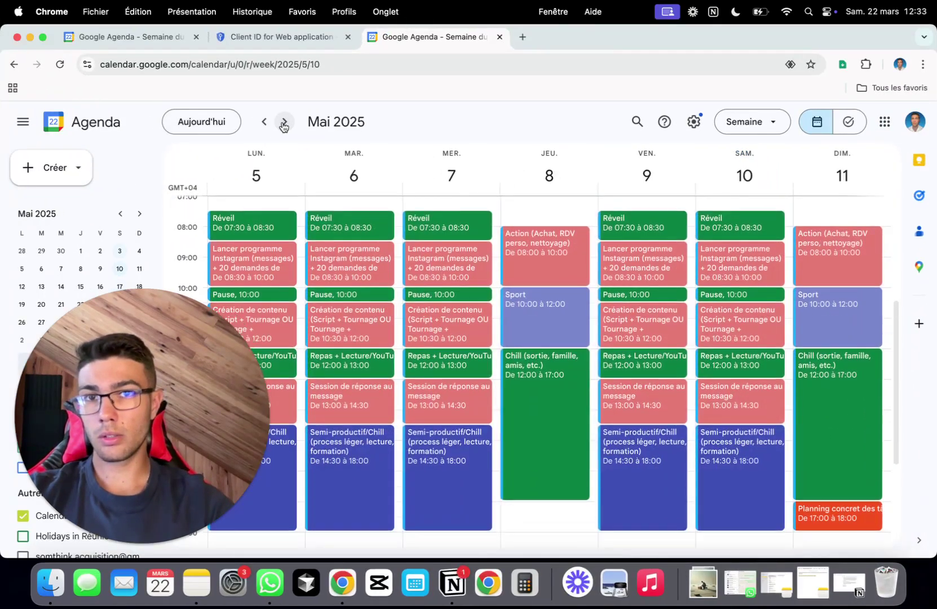
triple_click(283, 123)
triple_click(284, 123)
left_click(283, 123)
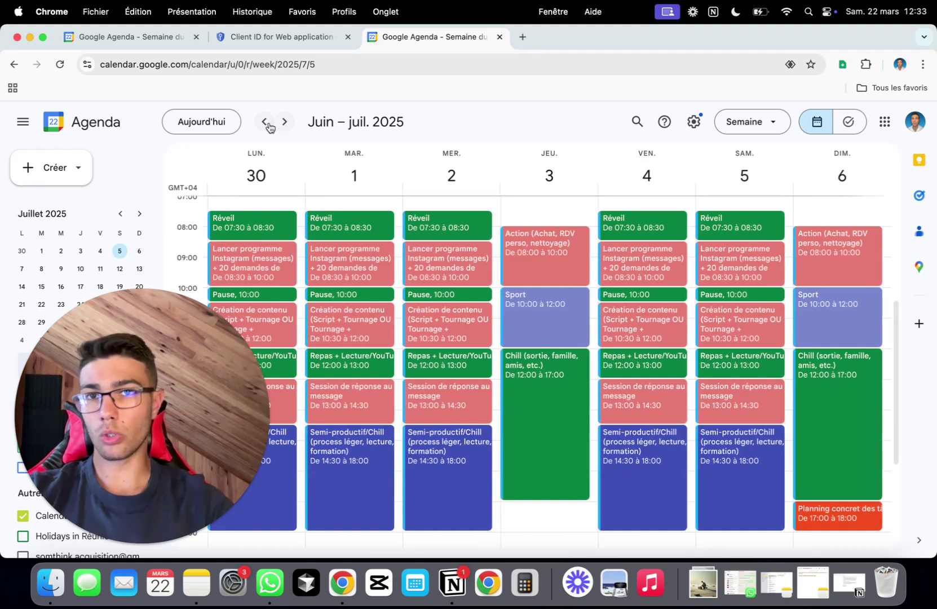
left_click(264, 122)
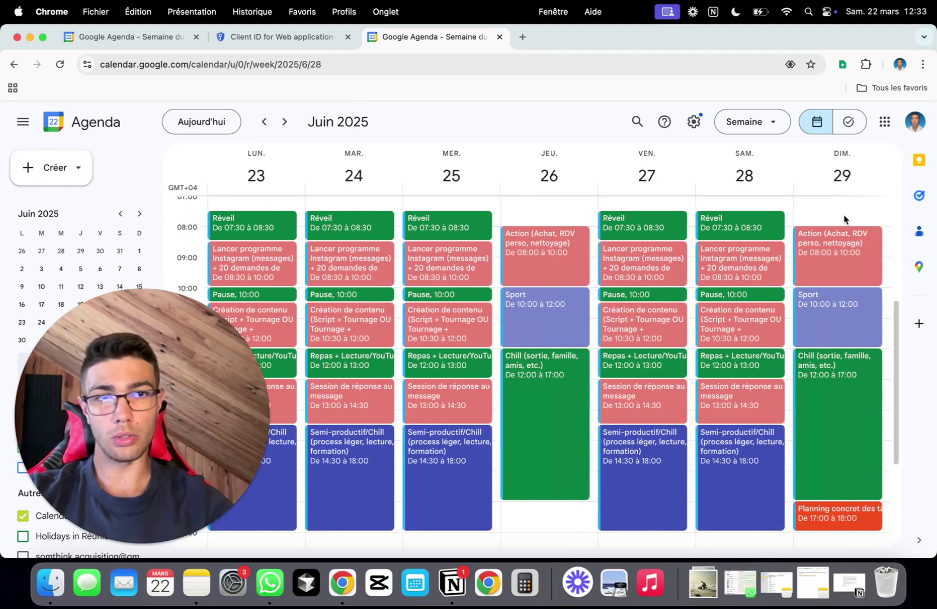
- Create the 'Mettre à jour connexion google make' event on Sunday 29 June, 07:00–08:00
left_click(848, 199)
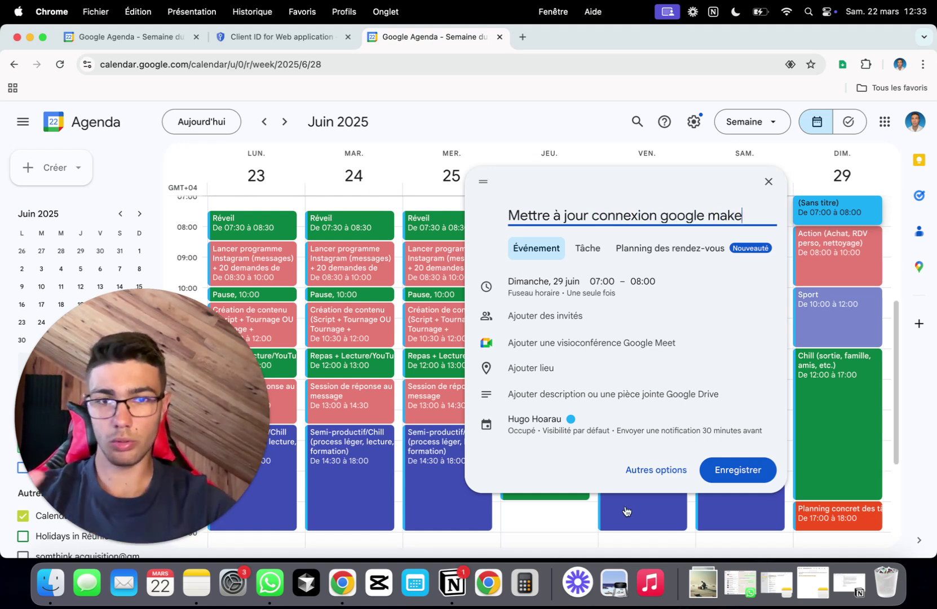
left_click(727, 479)
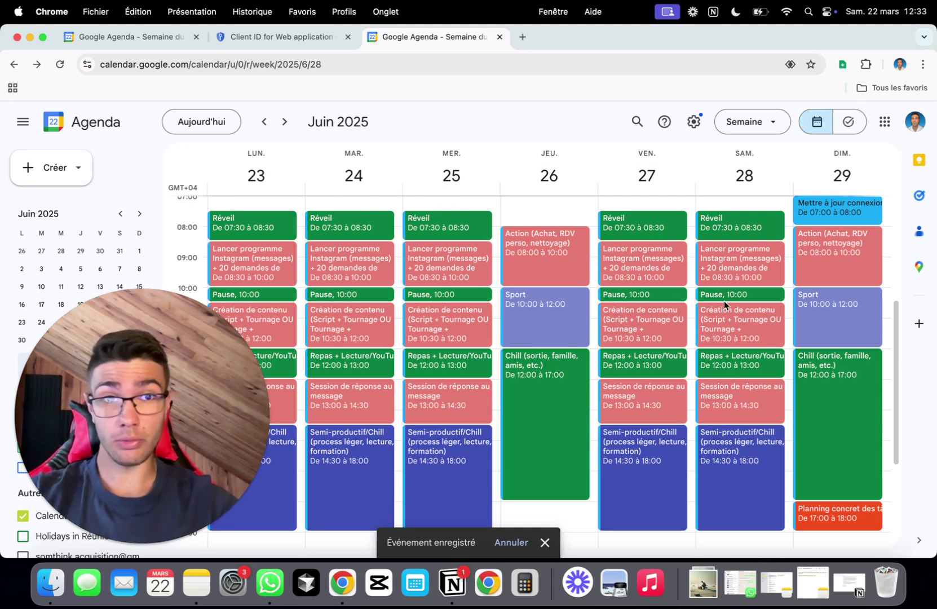
left_click(29, 37)
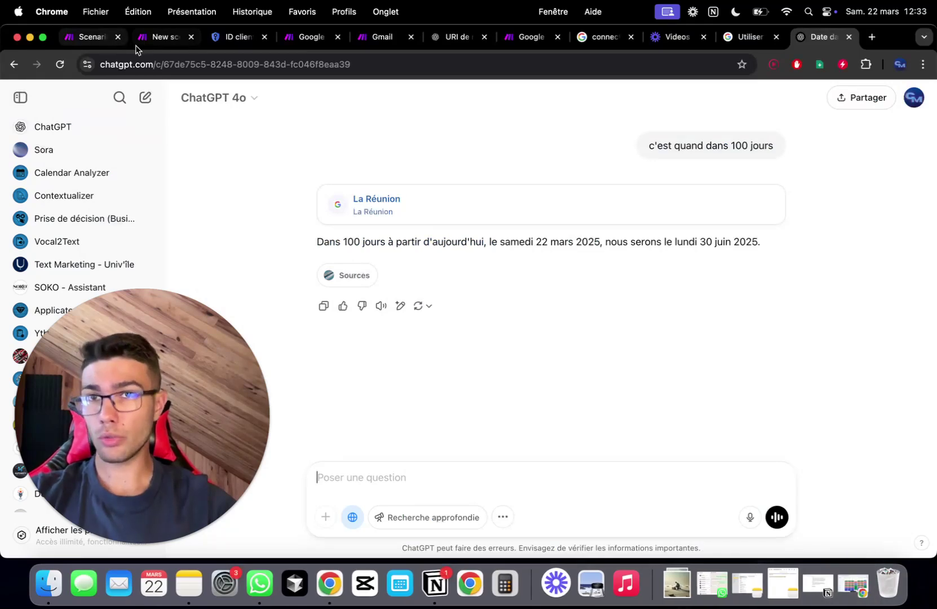
- Leave the scenario for the Connections page, discarding unsaved changes, and scroll to MAKE-COM (Drive)
left_click(155, 37)
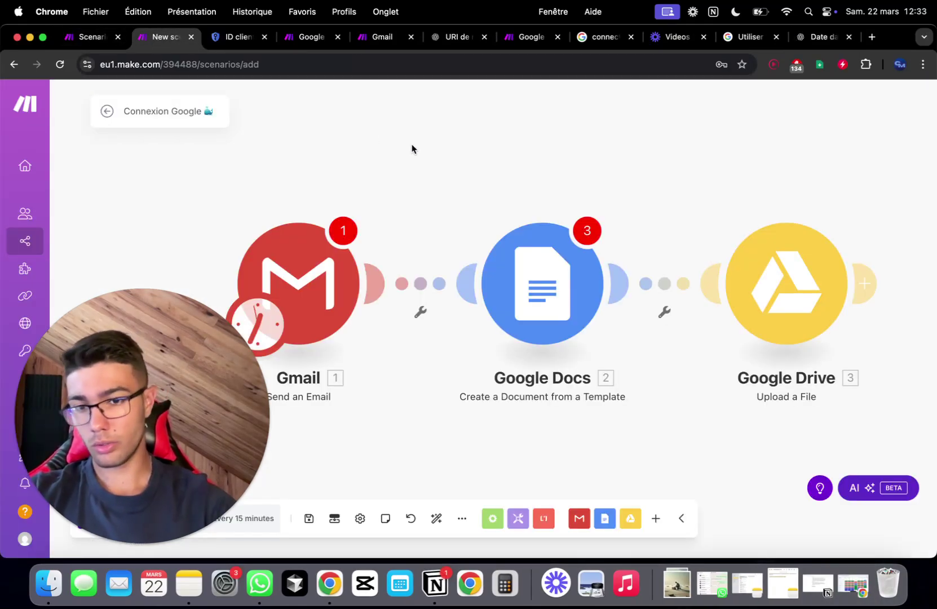
mouse_move(34, 197)
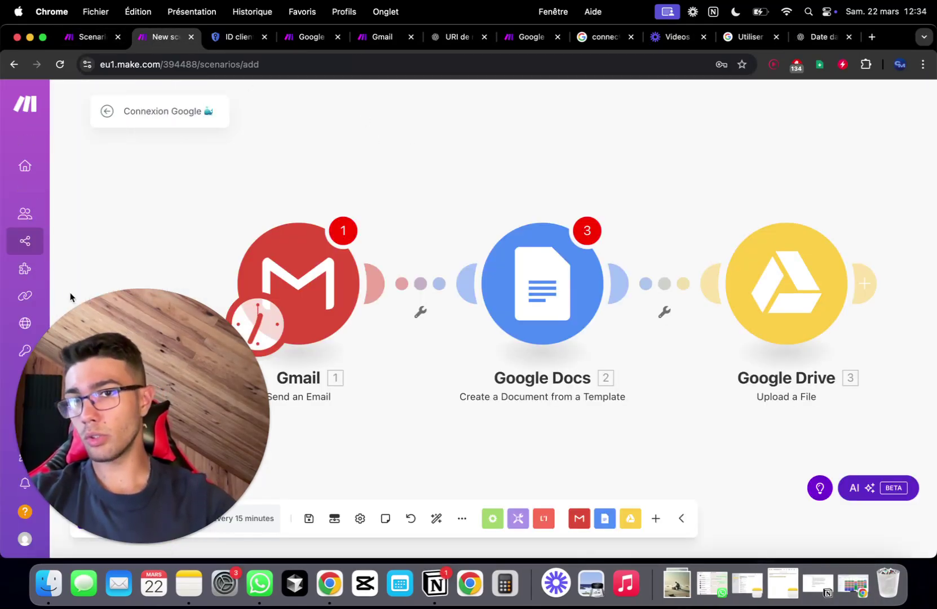
left_click(117, 357)
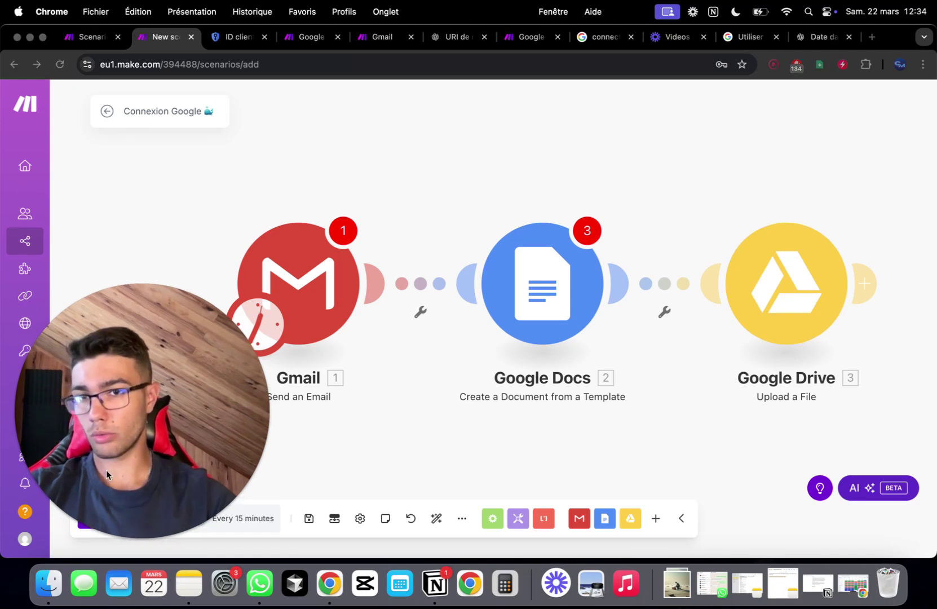
left_click_drag(126, 444, 192, 370)
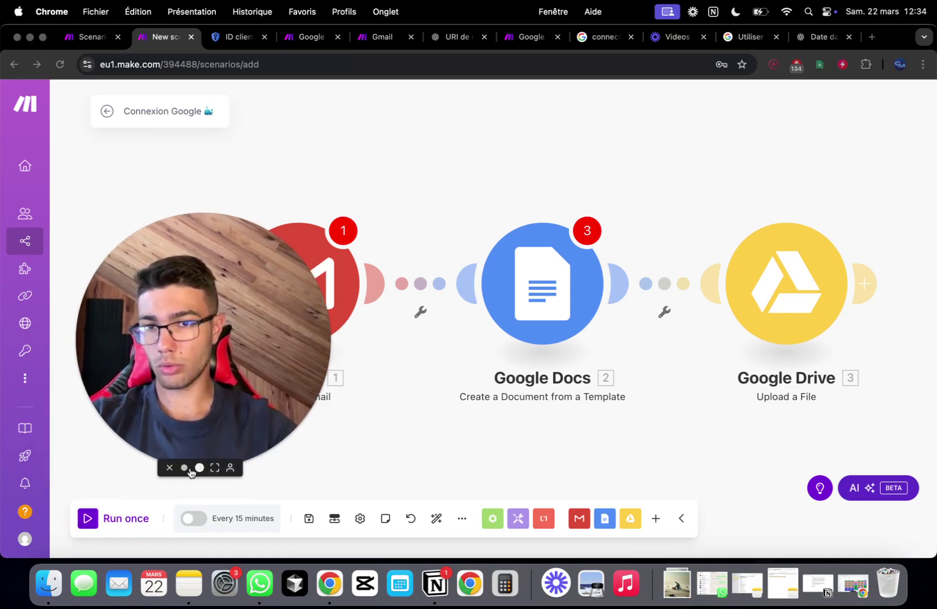
left_click(184, 467)
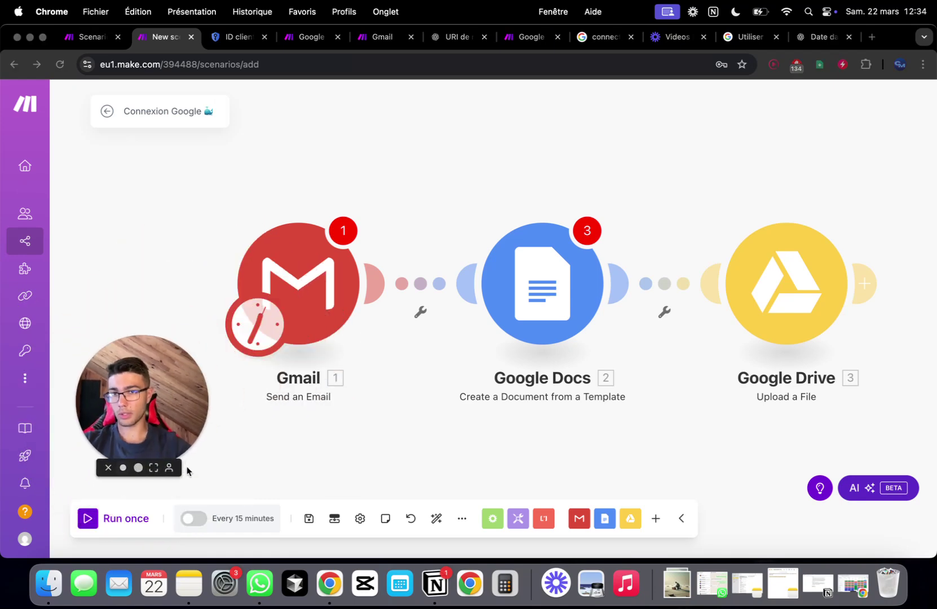
left_click(18, 298)
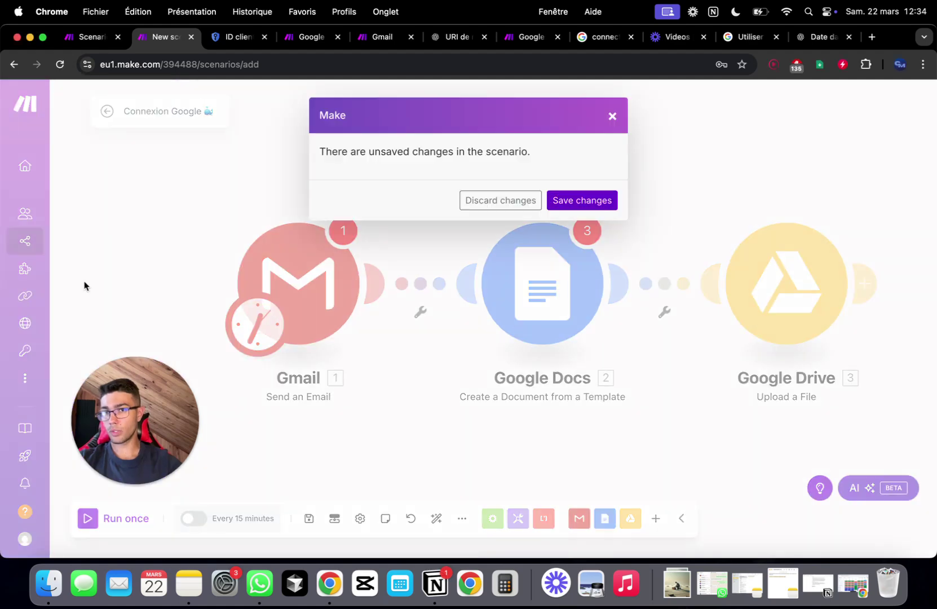
left_click(506, 202)
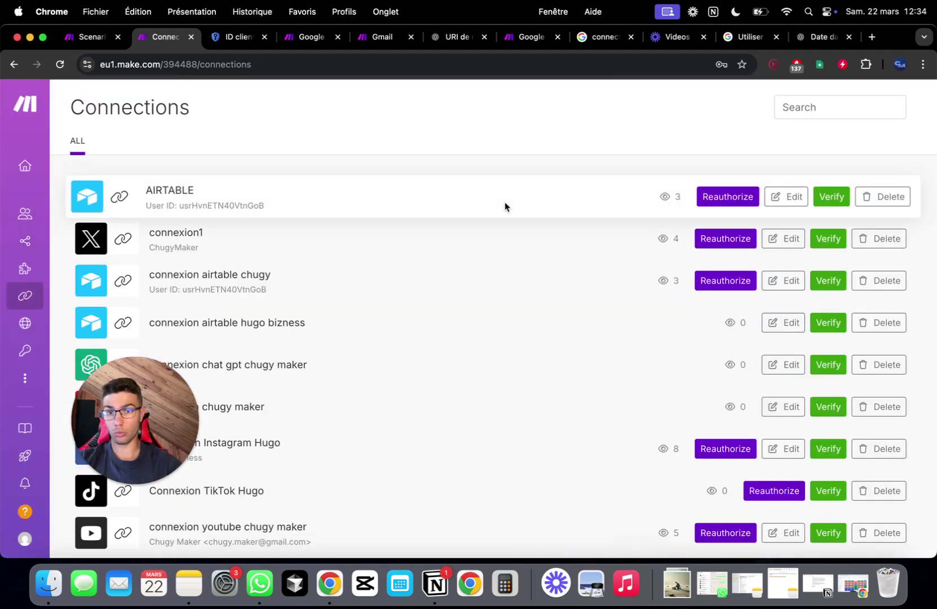
scroll(563, 335, "down", 15)
scroll(563, 335, "up", 5)
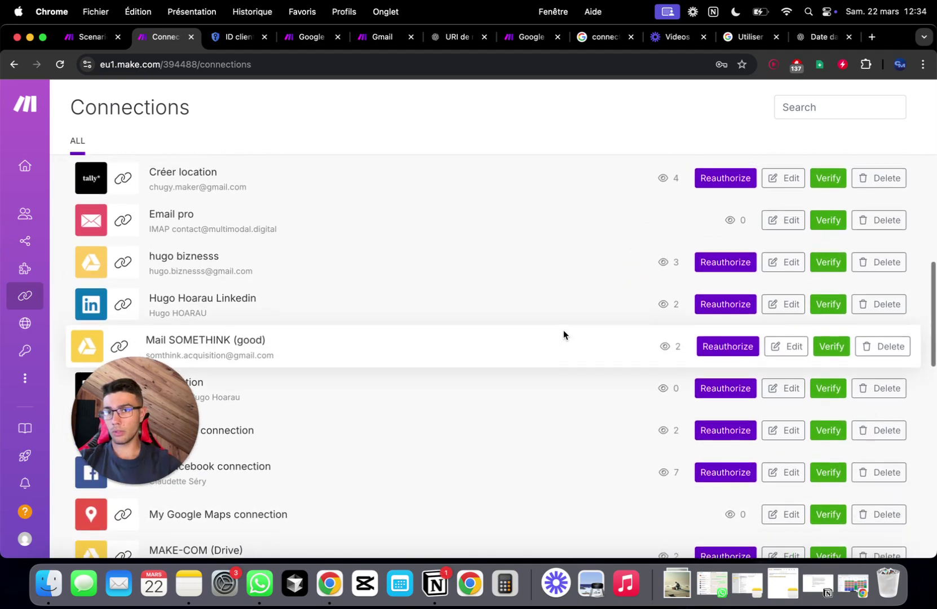
scroll(563, 331, "down", 8)
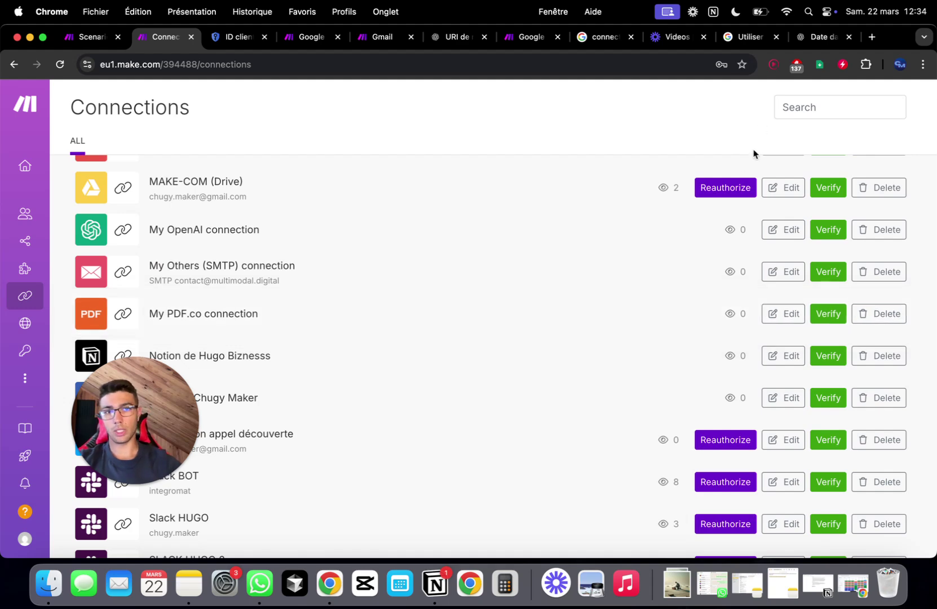
- Reauthorize MAKE-COM (Drive), passing Google's unverified-app warning and granting integromat.com account access
left_click(722, 191)
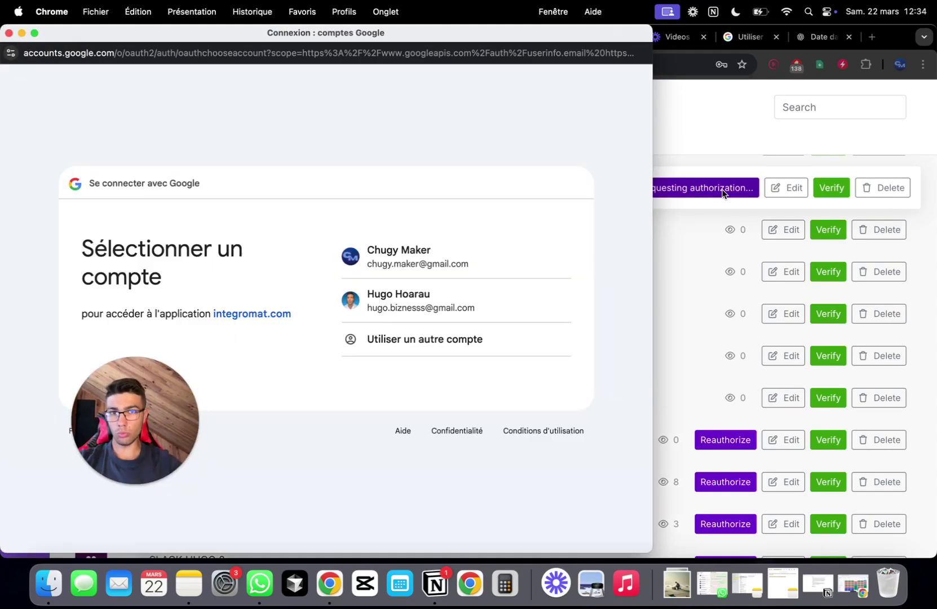
left_click(21, 34)
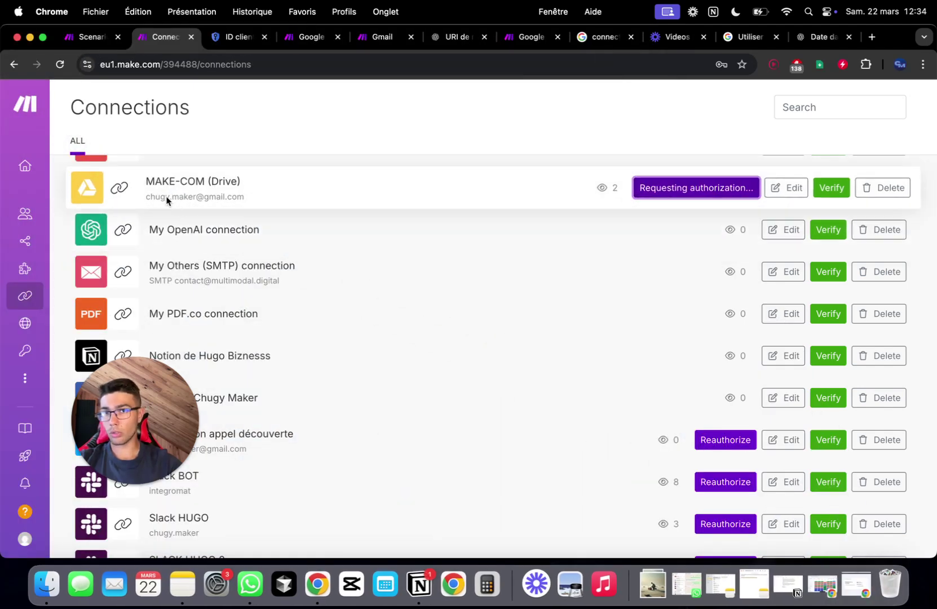
left_click(856, 586)
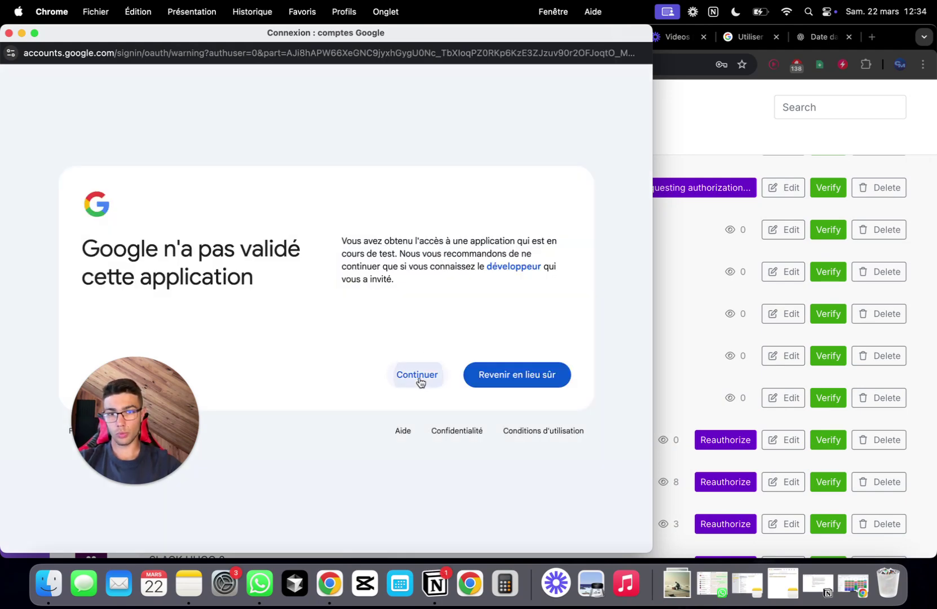
left_click(417, 375)
left_click(477, 384)
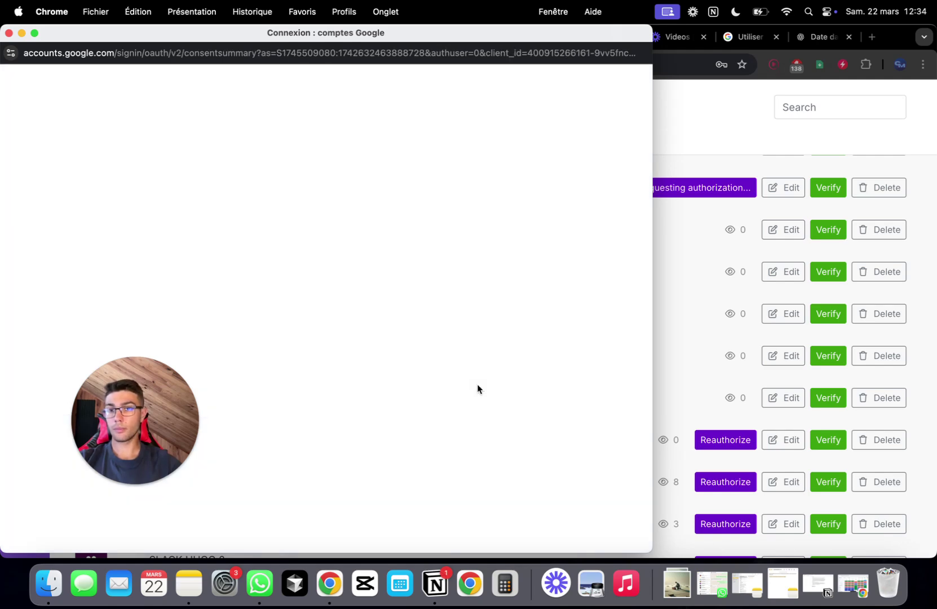
scroll(497, 326, "down", 5)
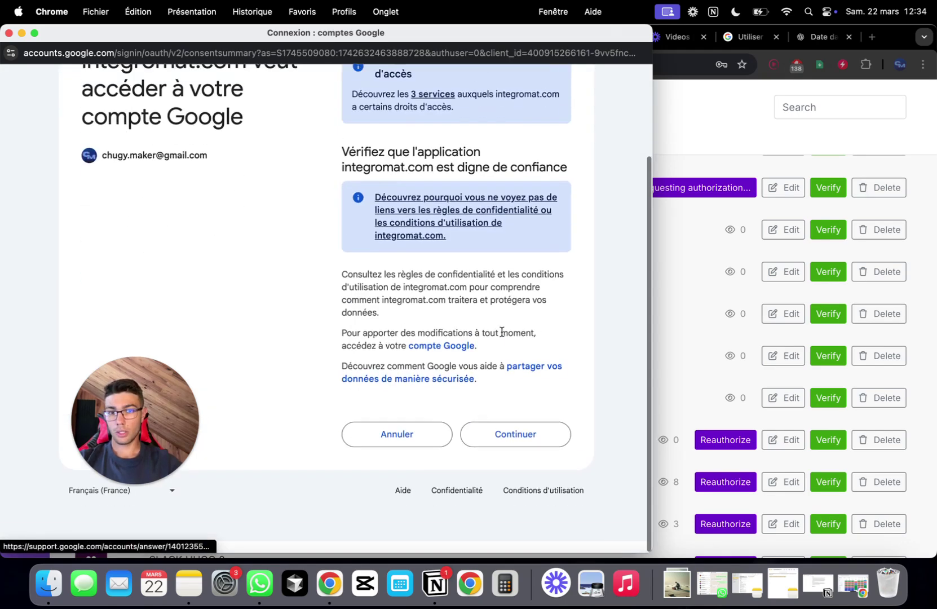
left_click(522, 445)
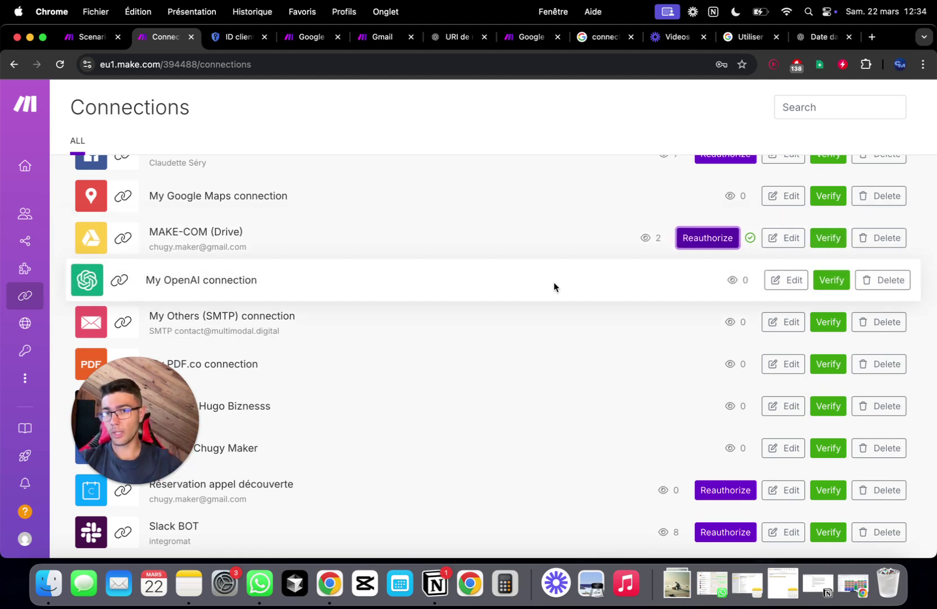
left_click(132, 488)
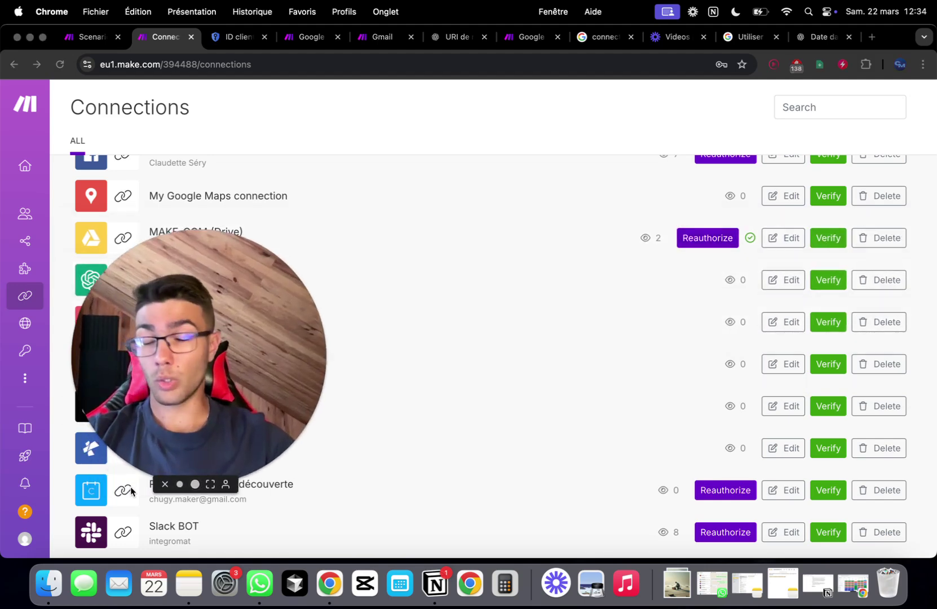